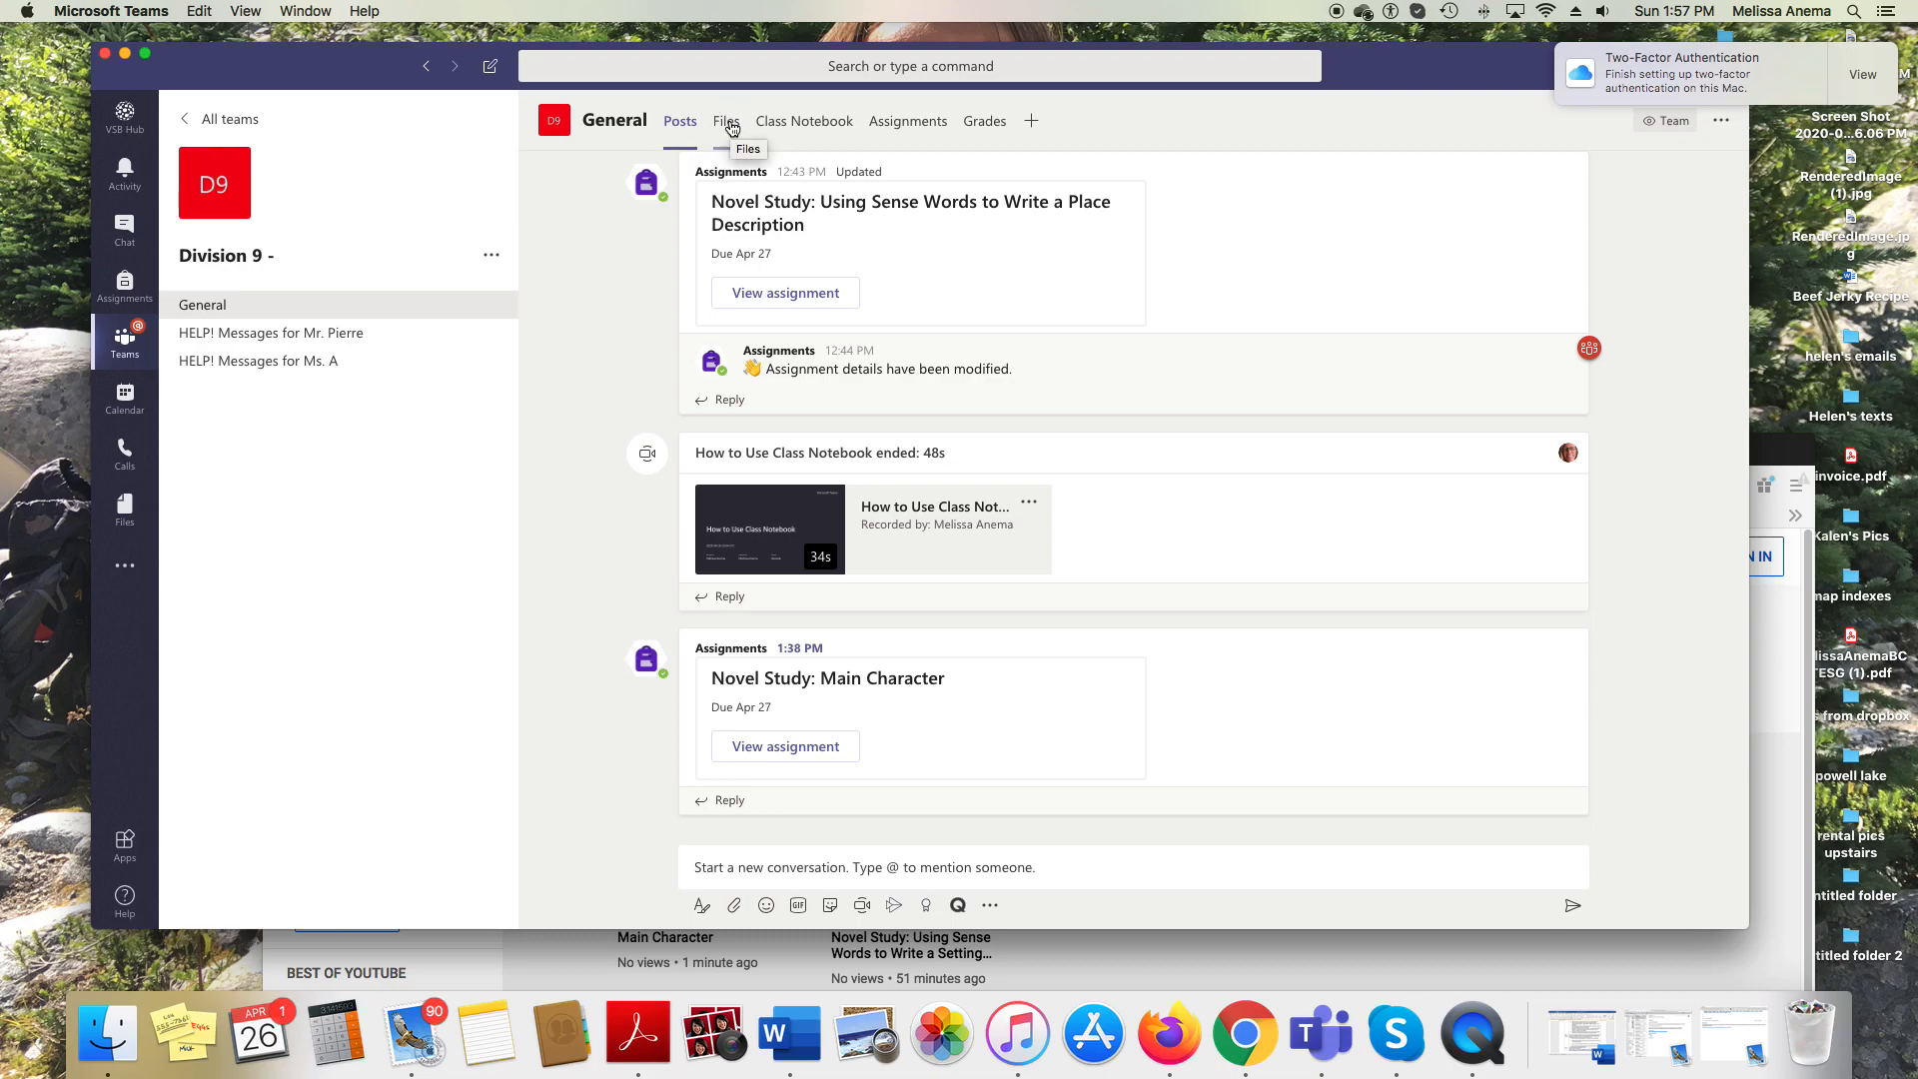
Open the General channel's class notebook, and turn Wi-Fi off and back on to restore the connection.
{"action": "left_click", "coordinate": [796, 148]}
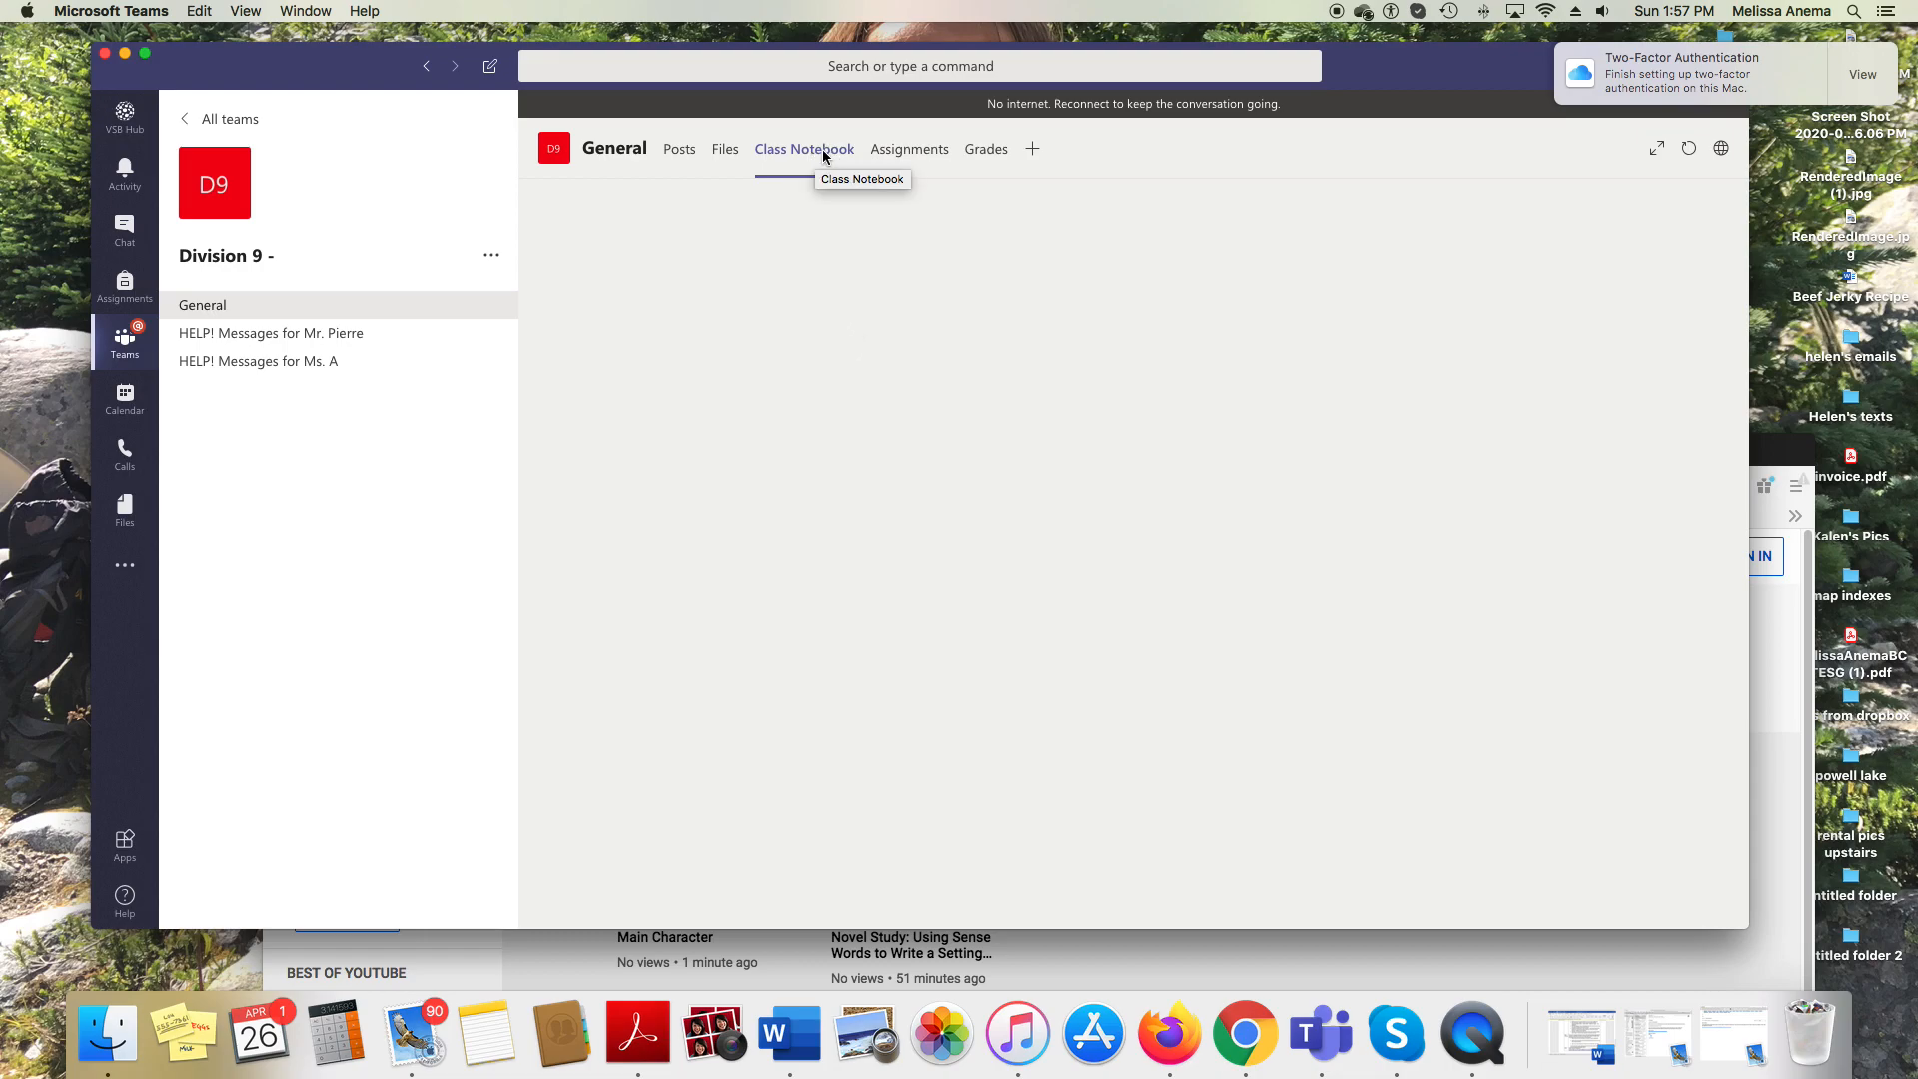
{"action": "left_click", "coordinate": [1545, 13]}
{"action": "left_click", "coordinate": [1561, 55]}
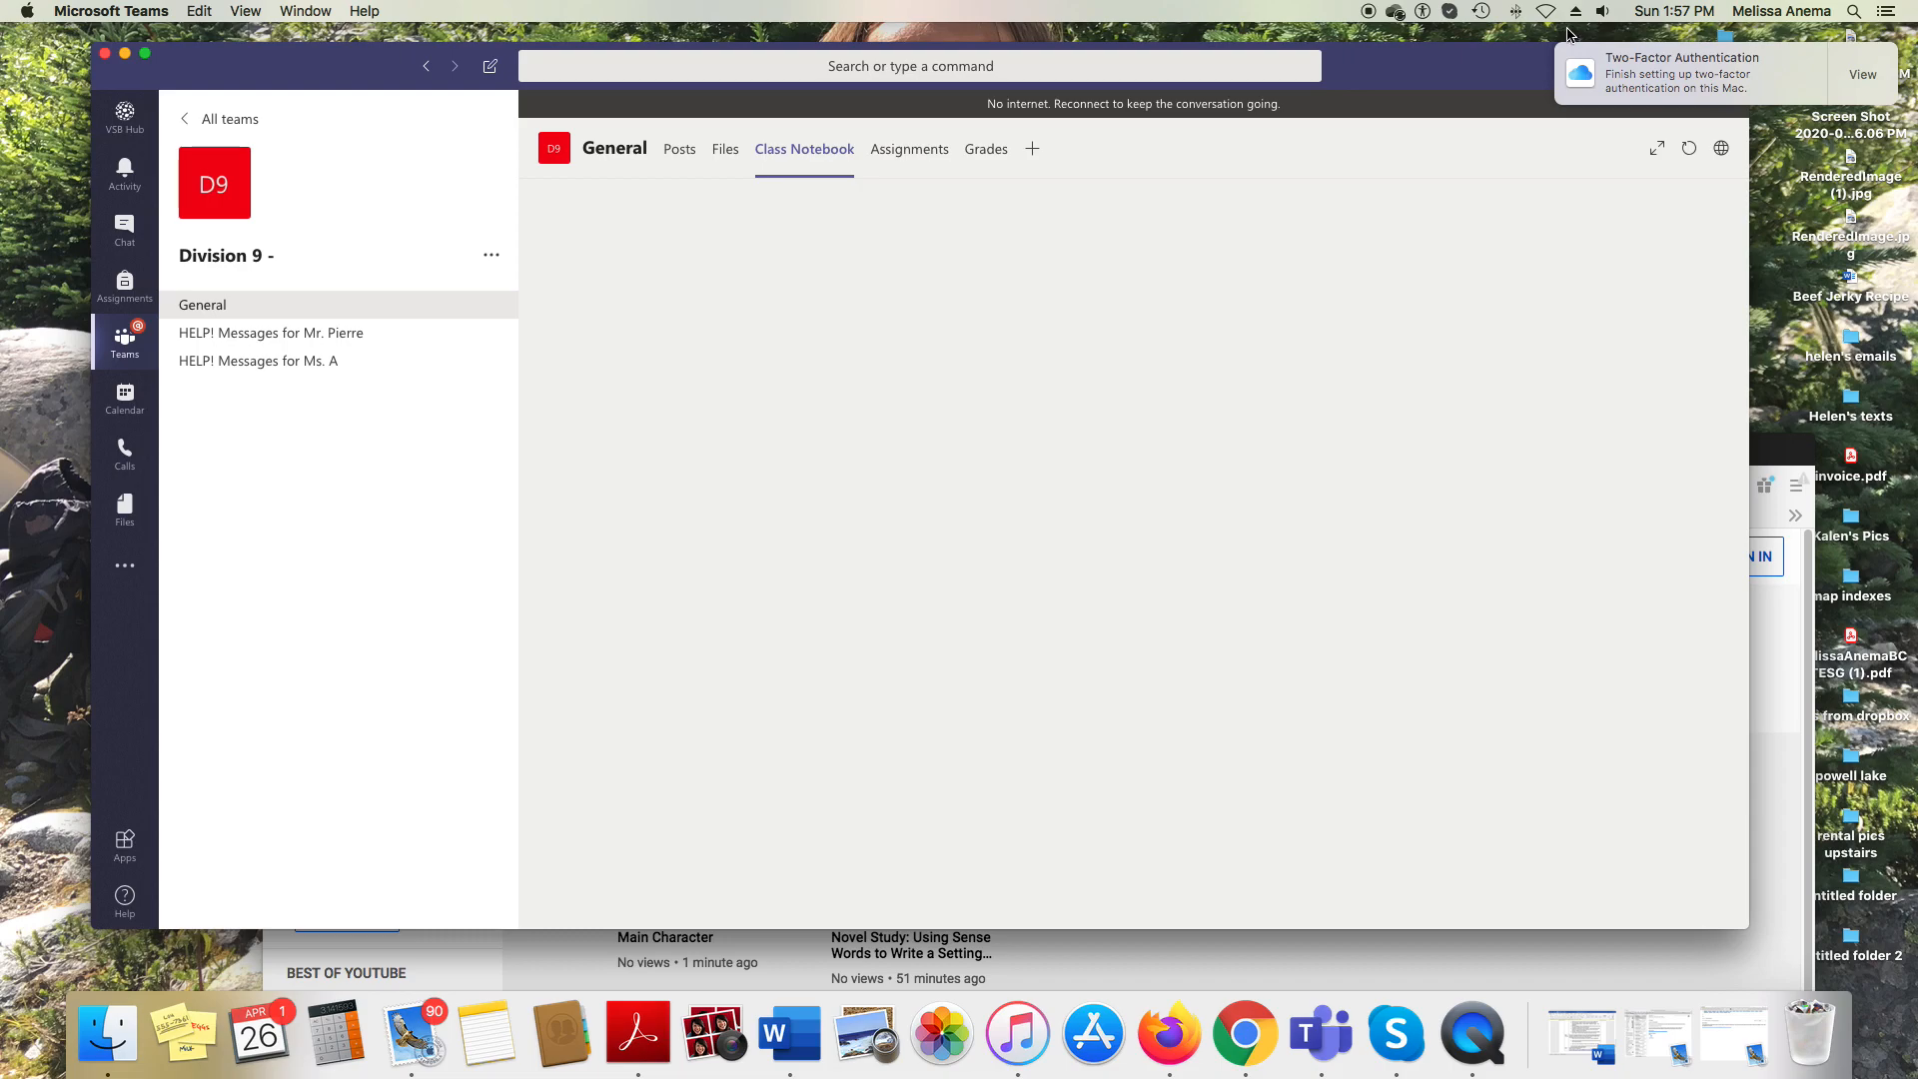
{"action": "left_click", "coordinate": [1545, 13]}
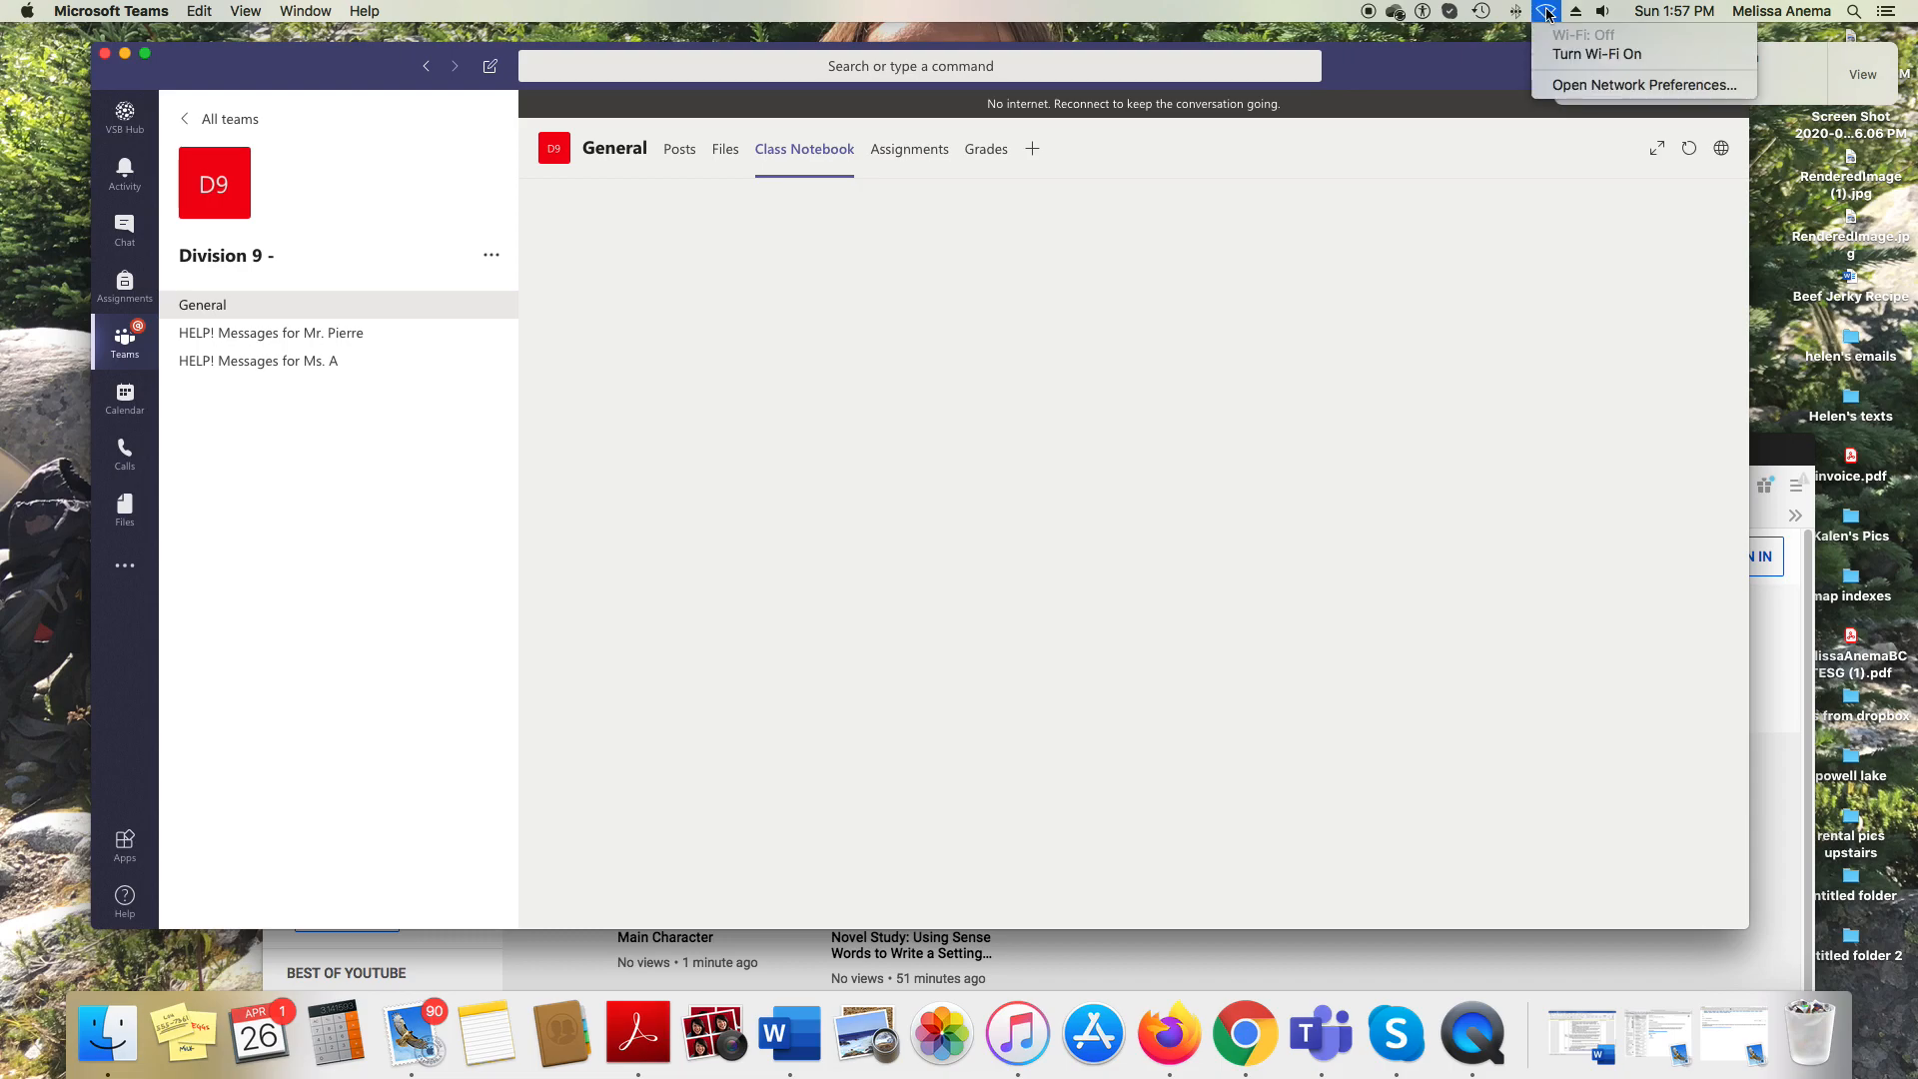
{"action": "left_click", "coordinate": [1555, 48]}
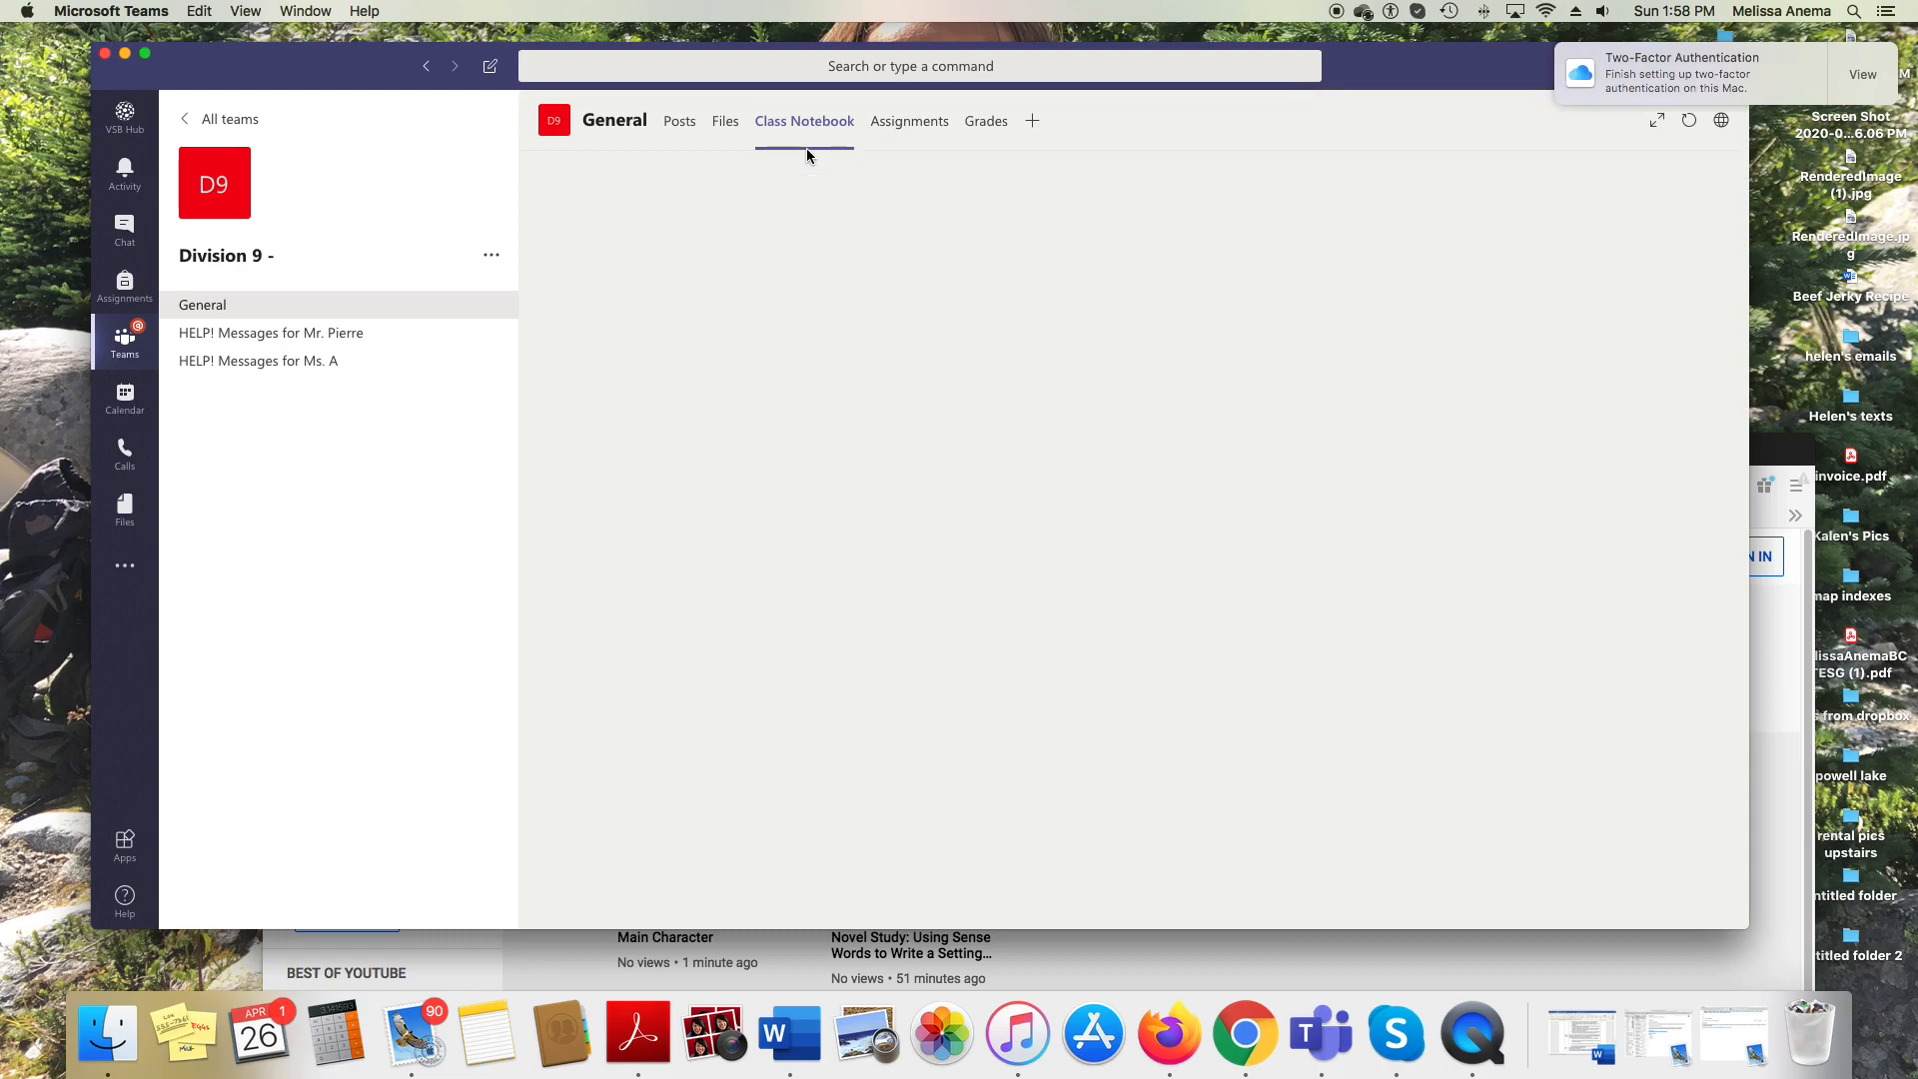
Reload the class notebook by switching to the channel's files and back, and show the notebook's navigation panel.
{"action": "left_click", "coordinate": [732, 121]}
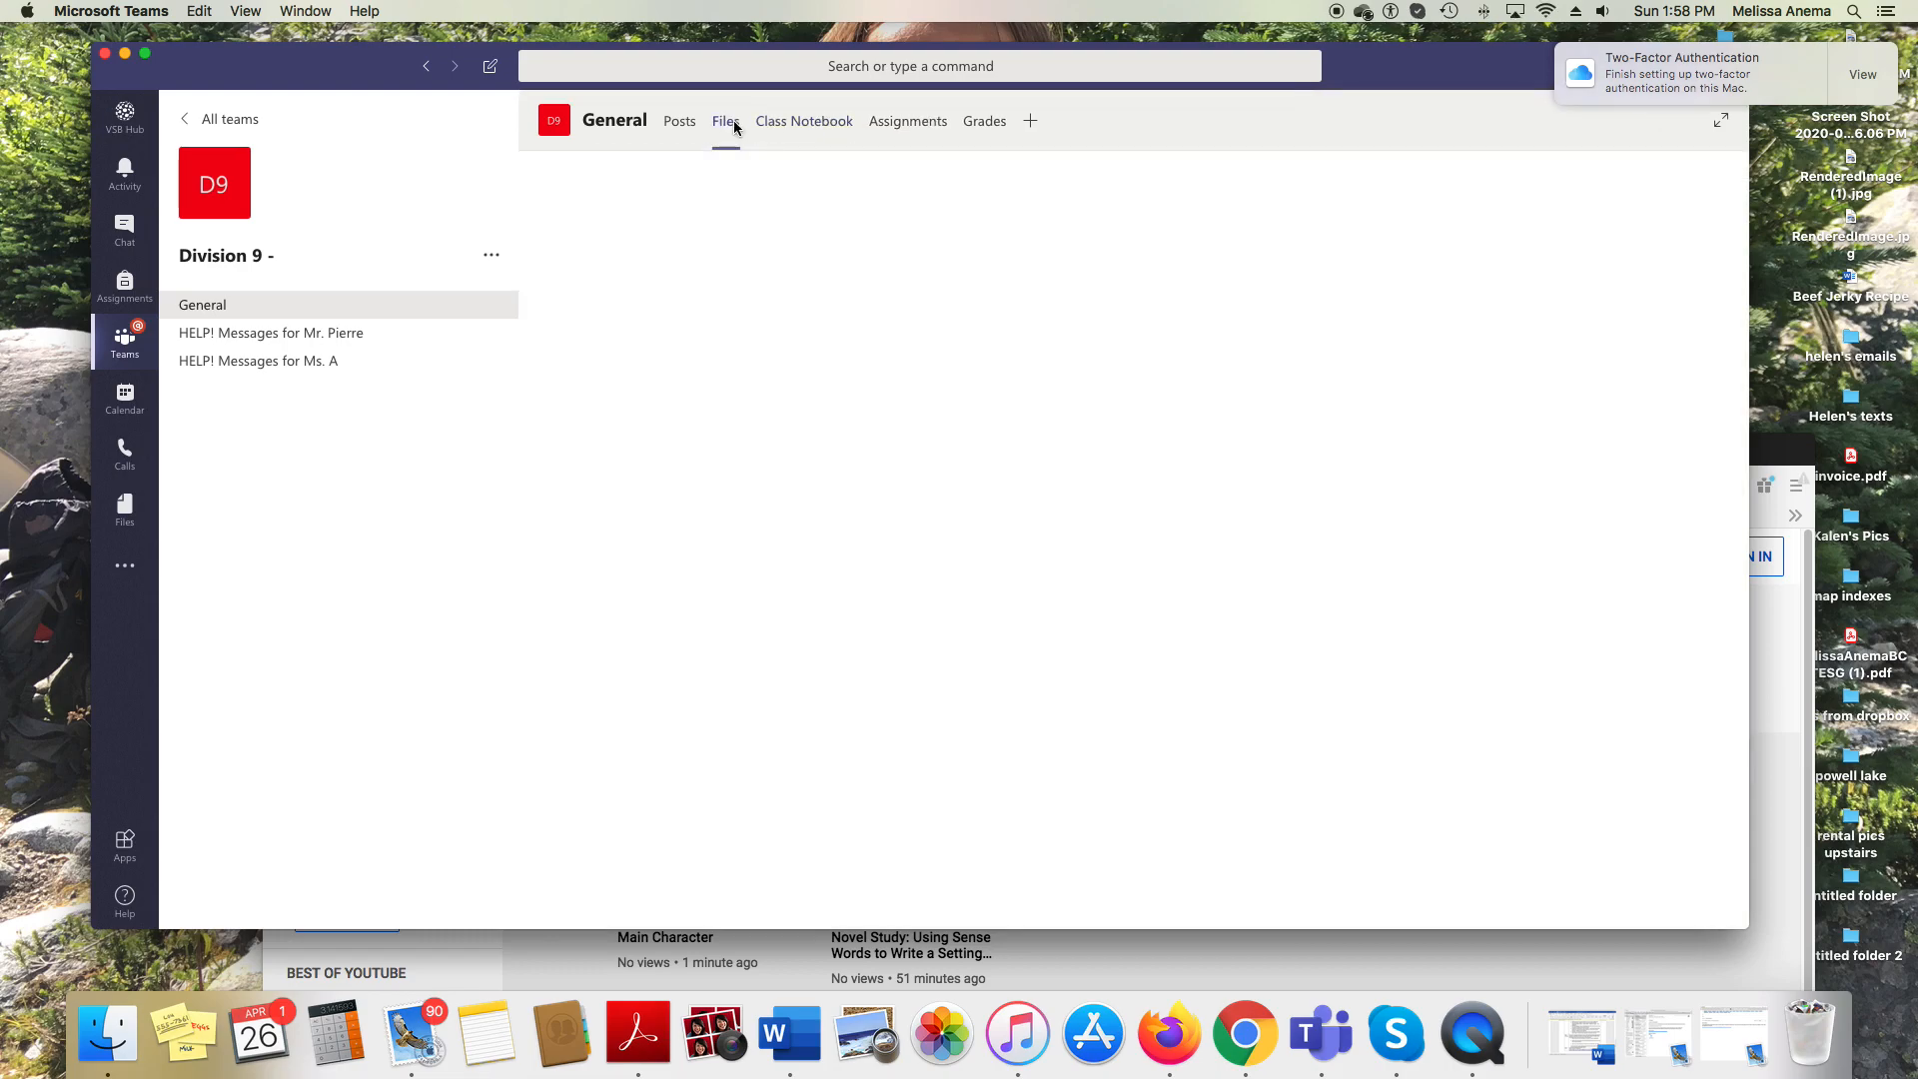
{"action": "left_click", "coordinate": [804, 124]}
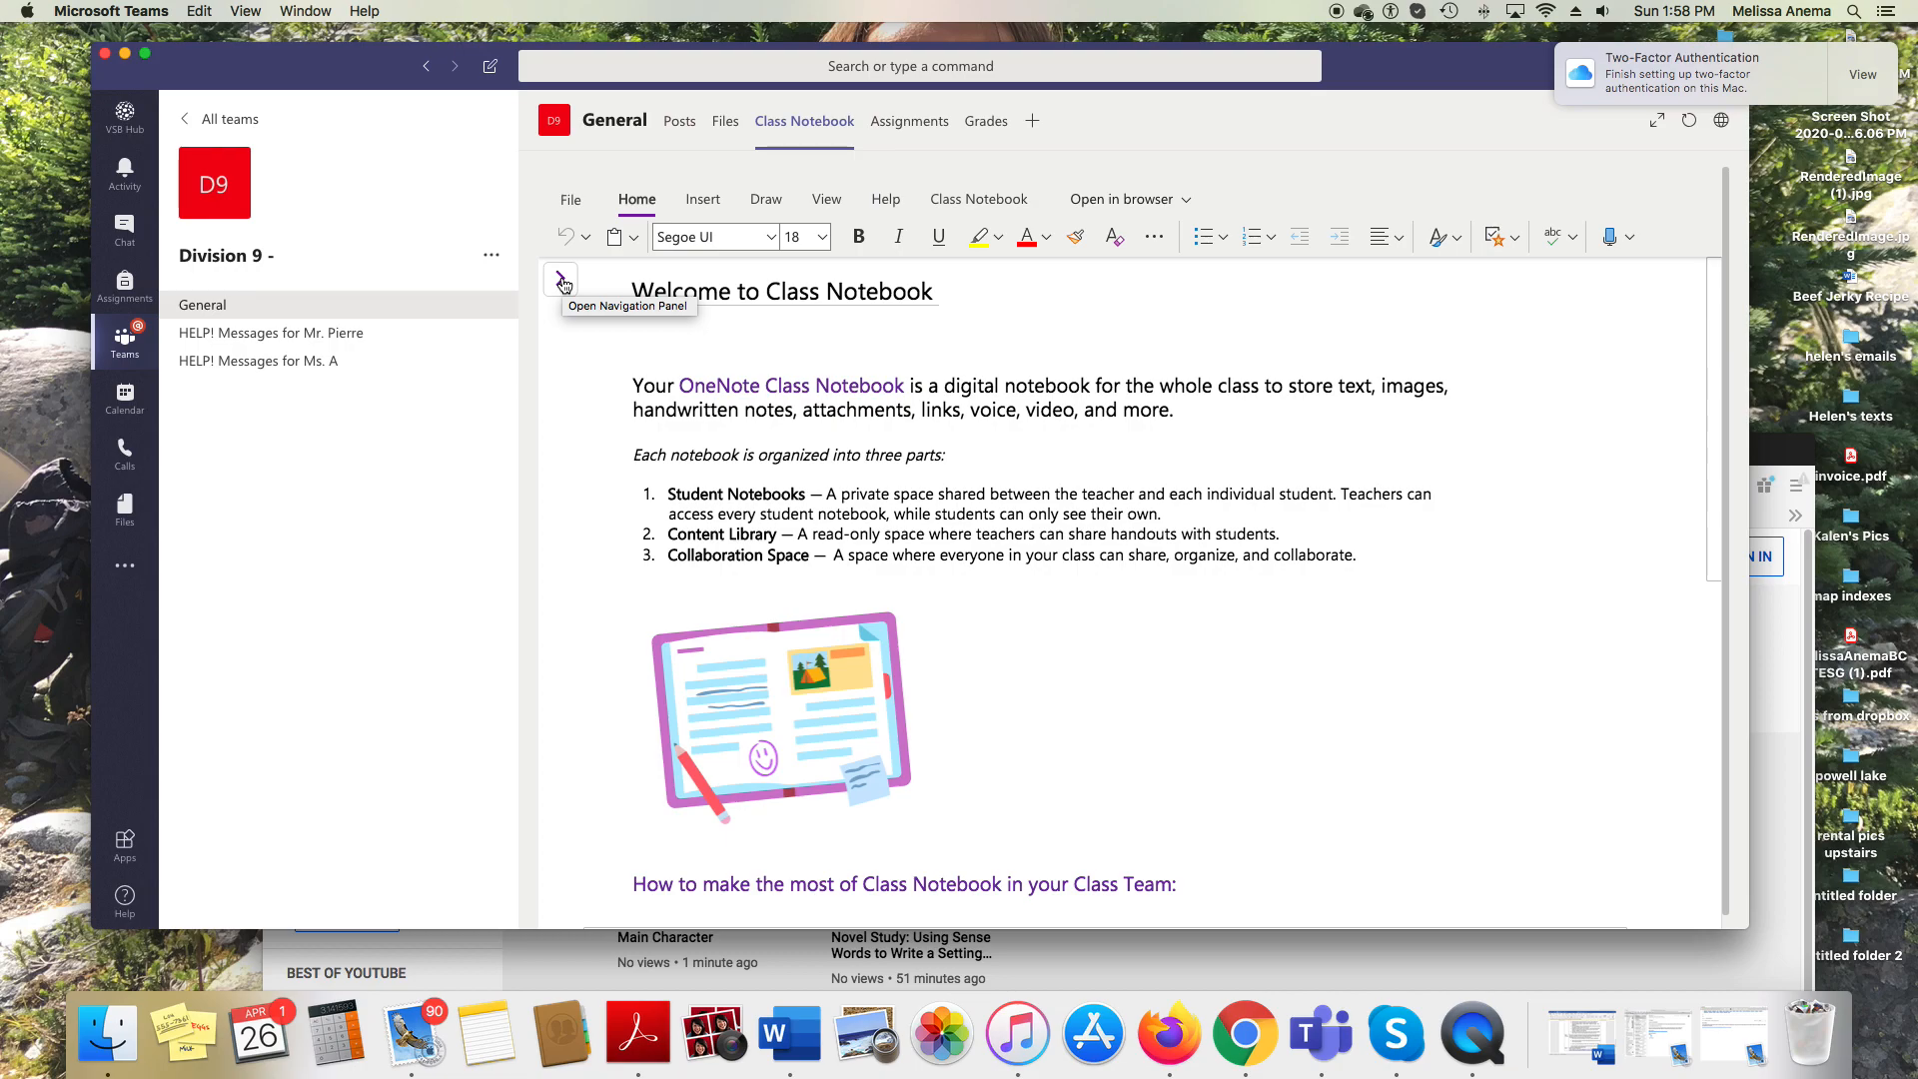
{"action": "left_click", "coordinate": [562, 283]}
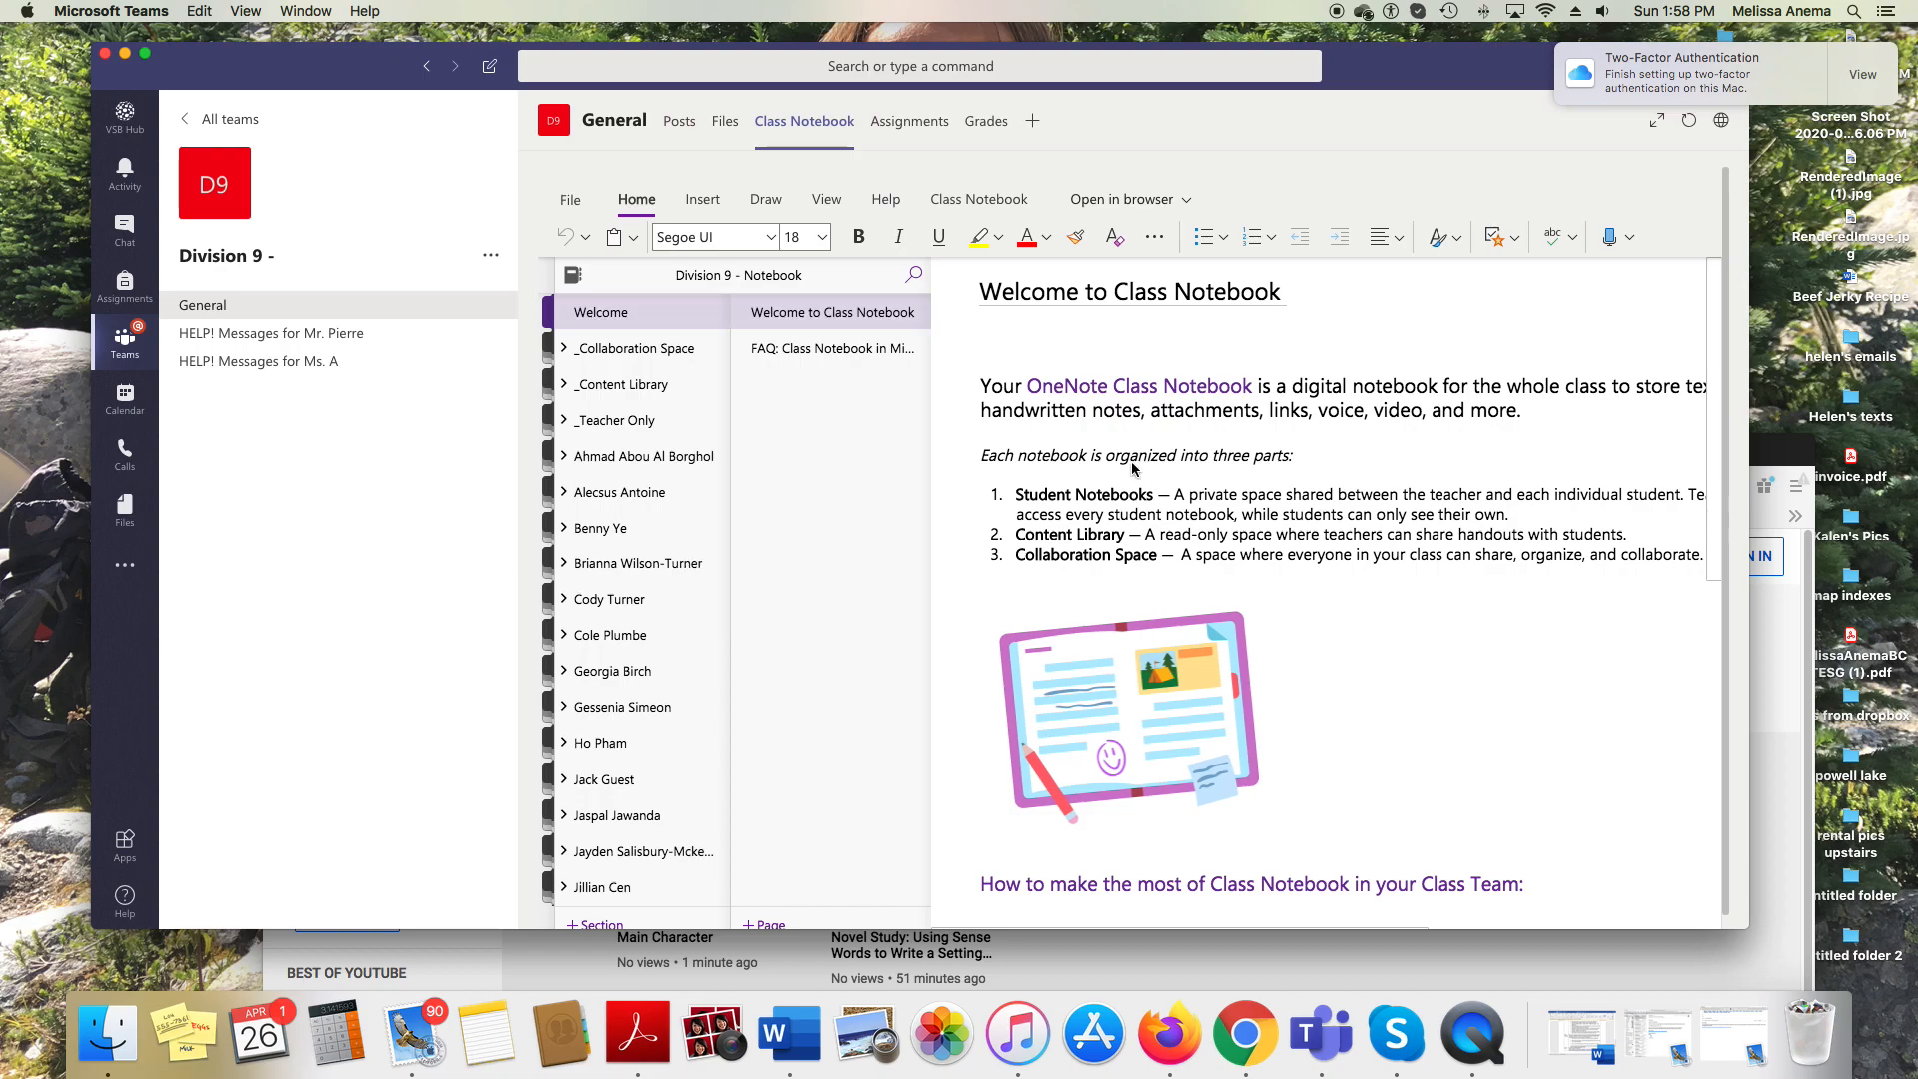
Expand the _Collaboration Space and look through its whole class chat and HELP! messages sections.
{"action": "left_click", "coordinate": [664, 356]}
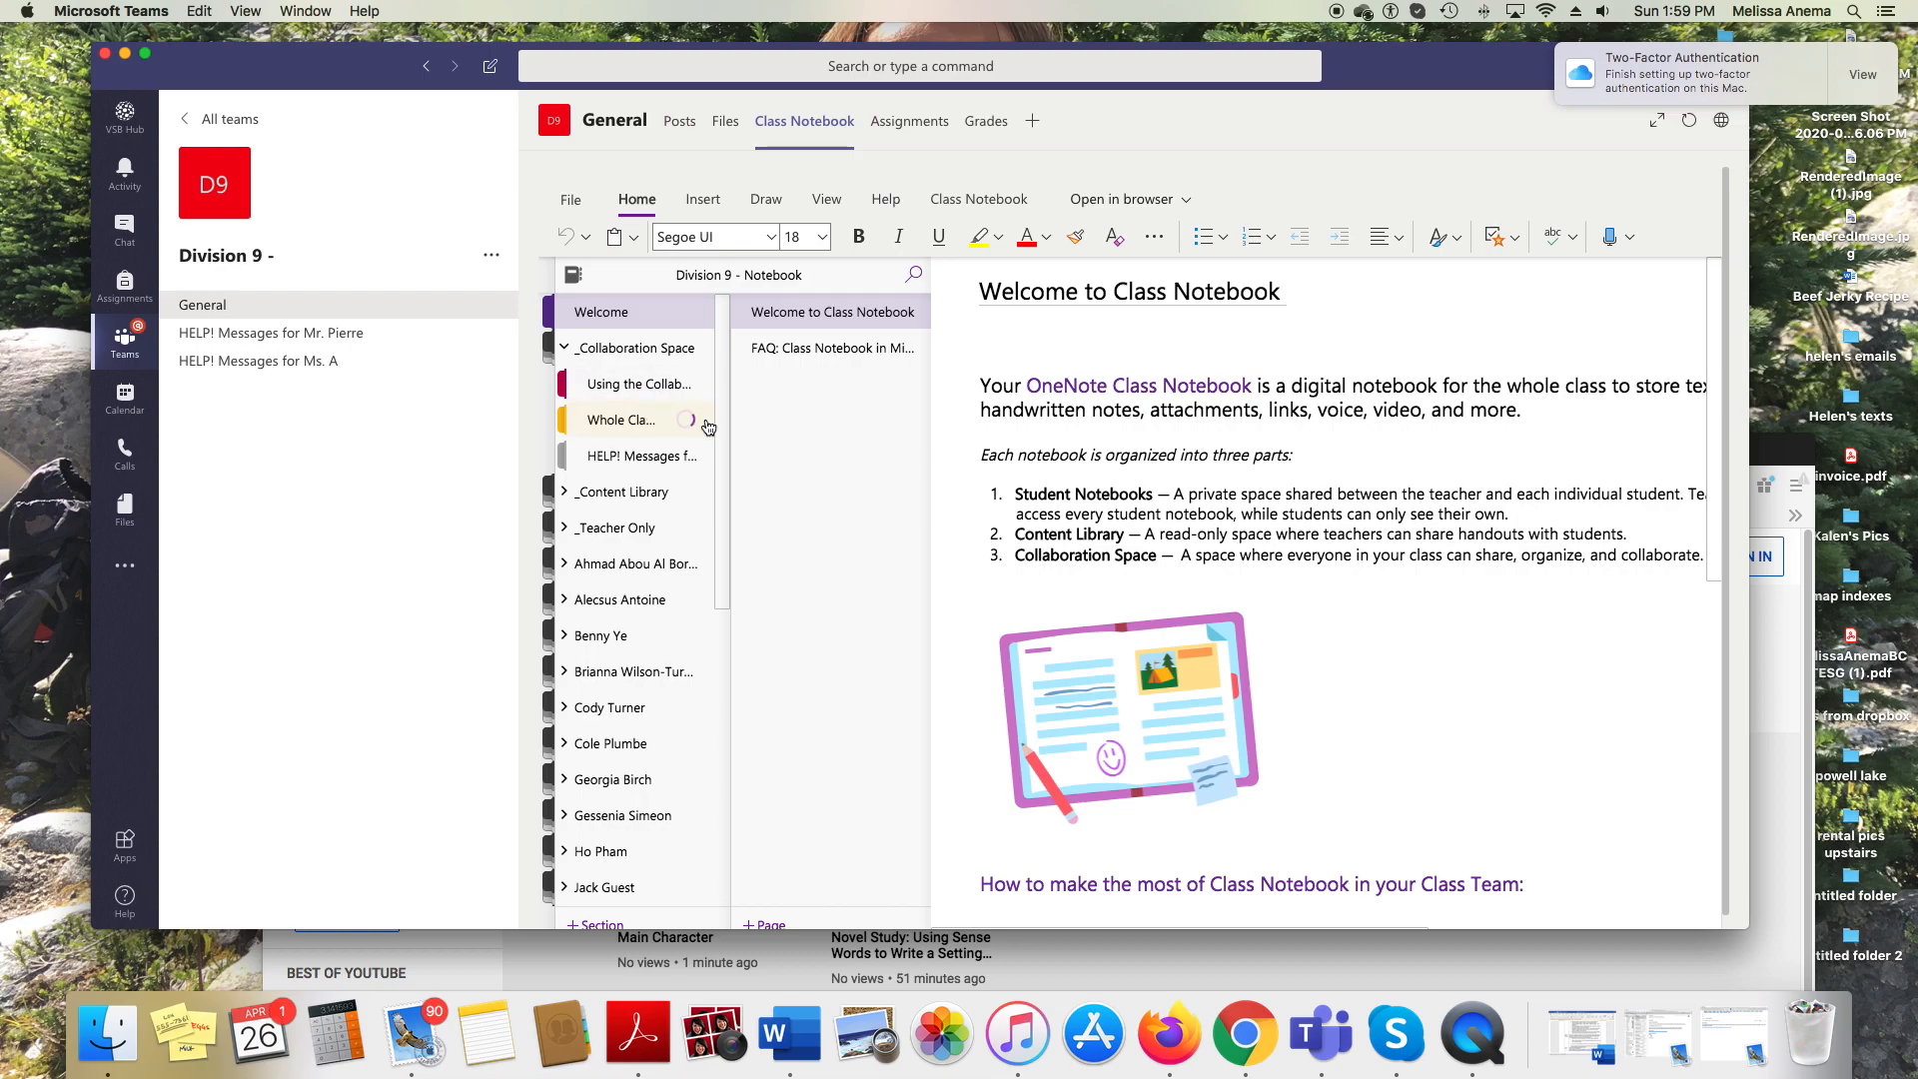
{"action": "left_click", "coordinate": [705, 421]}
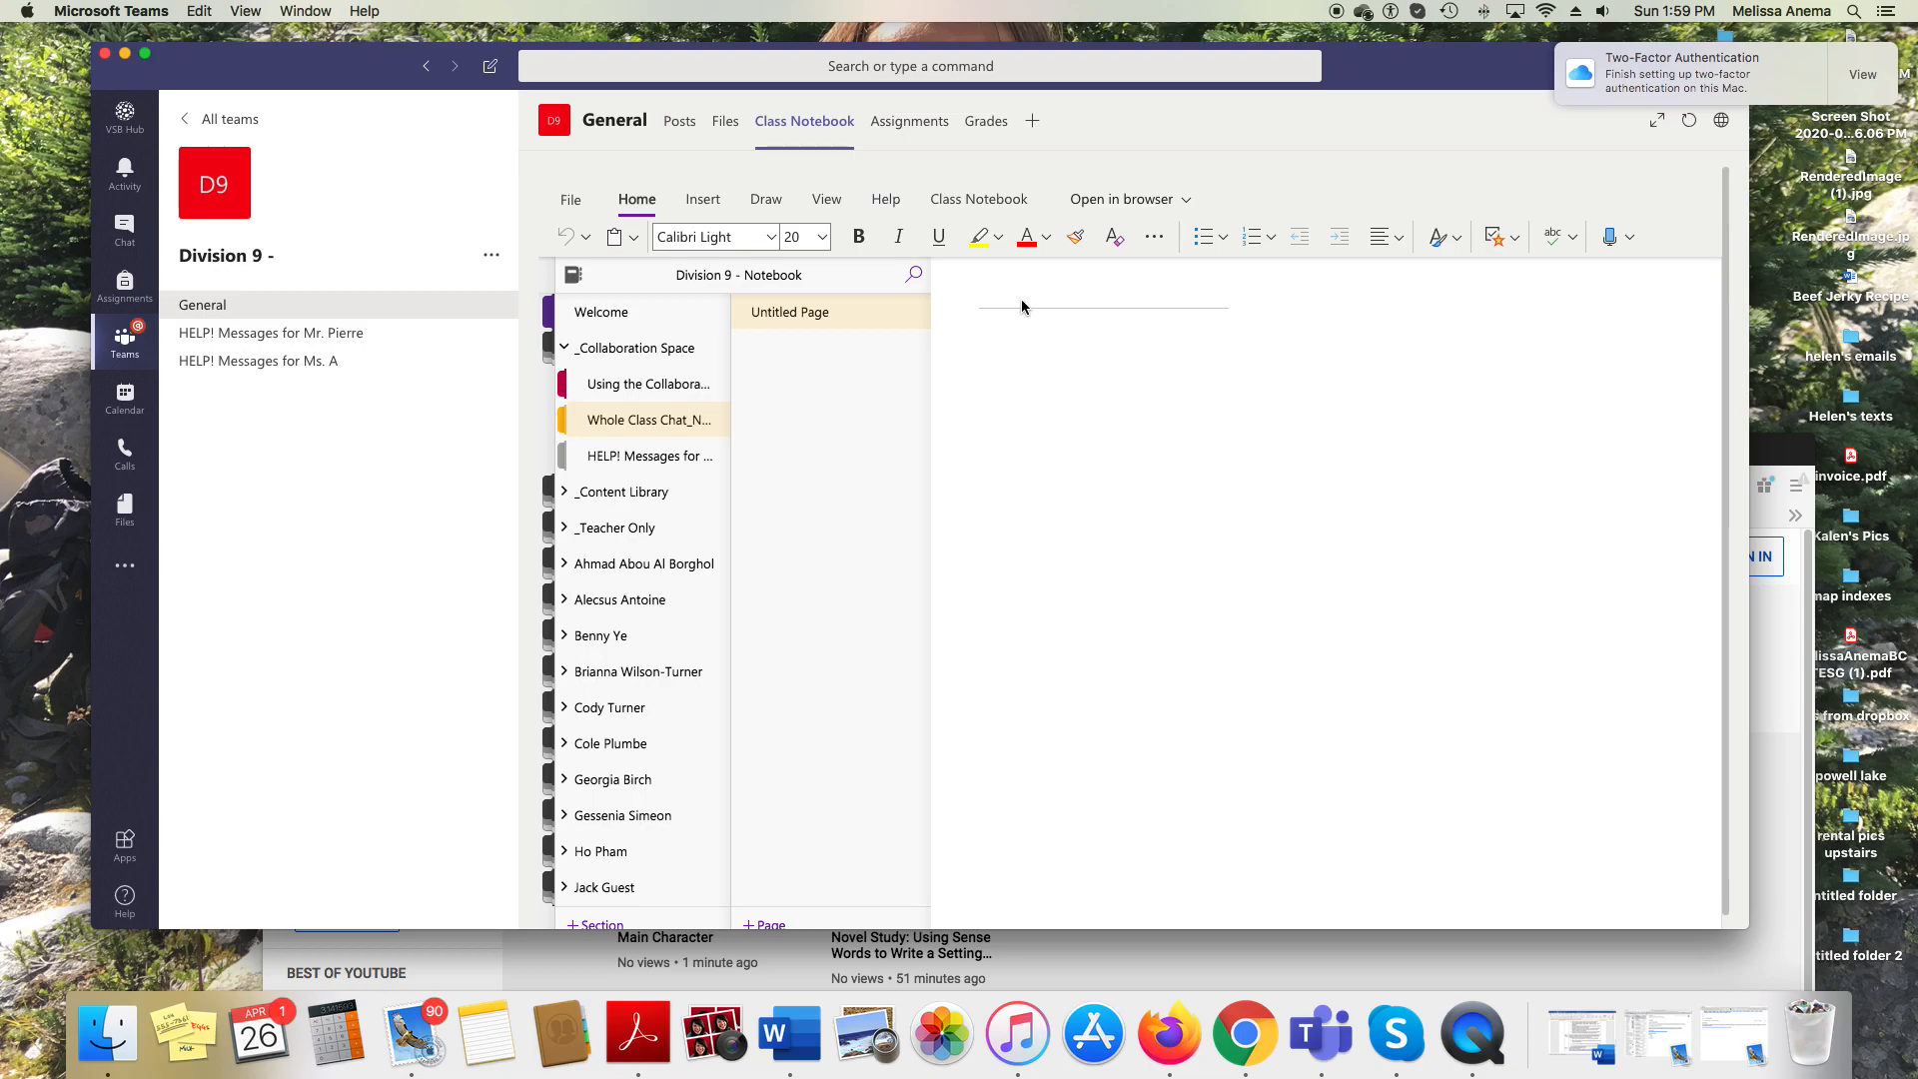
{"action": "left_click", "coordinate": [668, 460]}
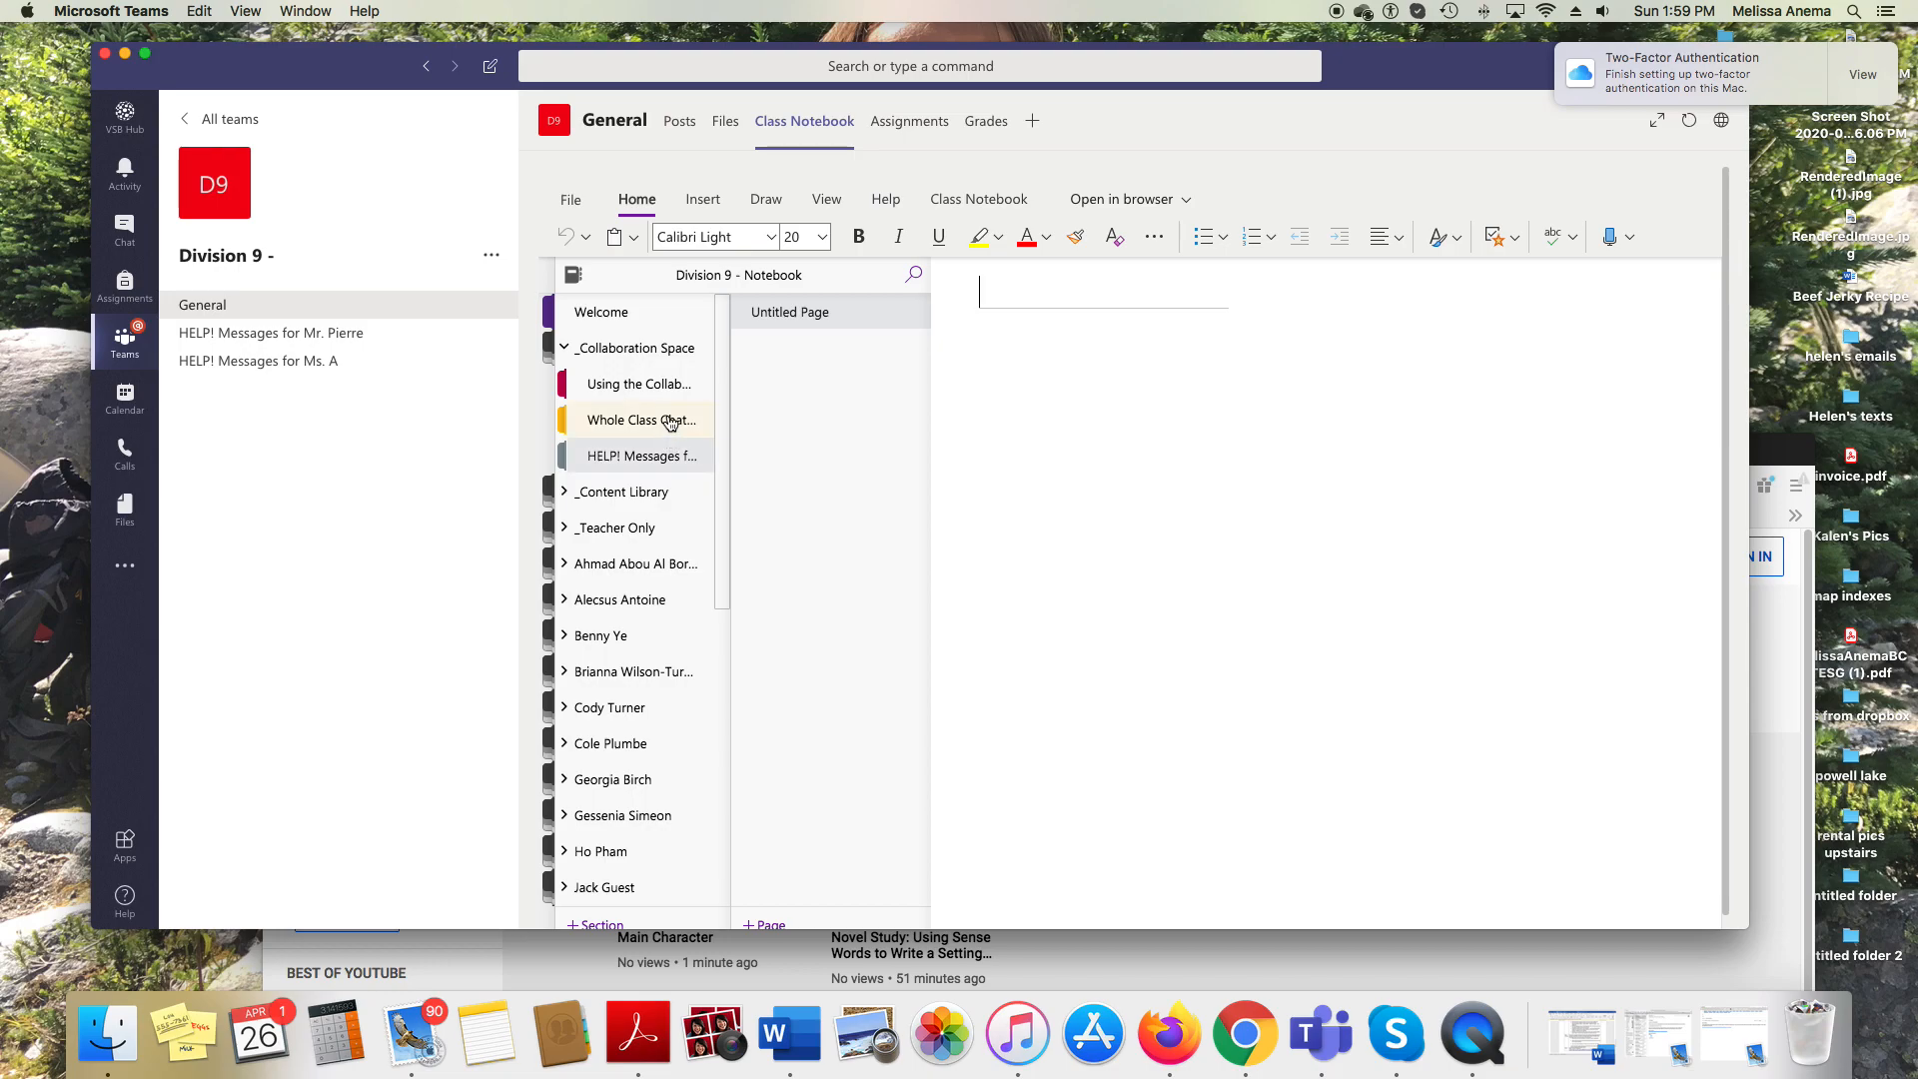
{"action": "left_click", "coordinate": [668, 423]}
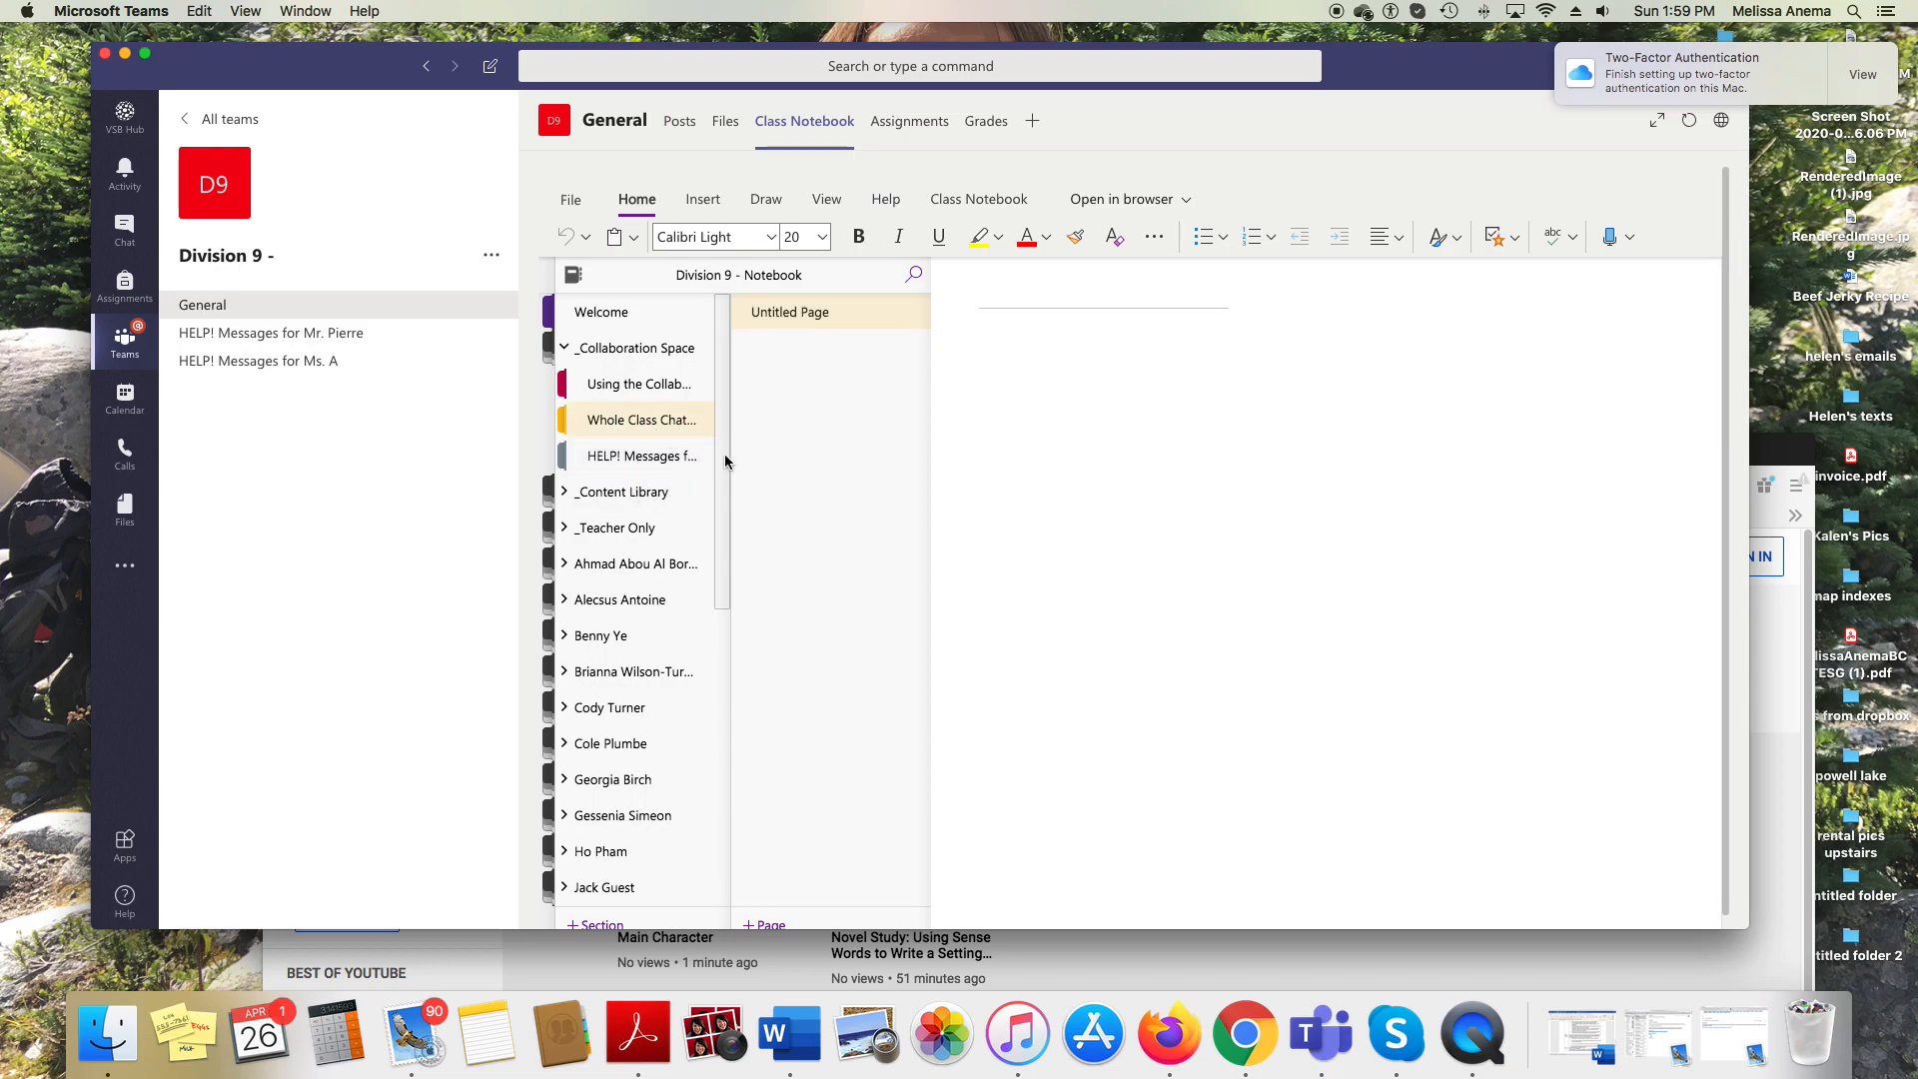
Expand the first student's notebook and open its Writing section at the Stress in Pandemics page.
{"action": "left_click_drag", "start_coordinate": [727, 471], "coordinate": [720, 527]}
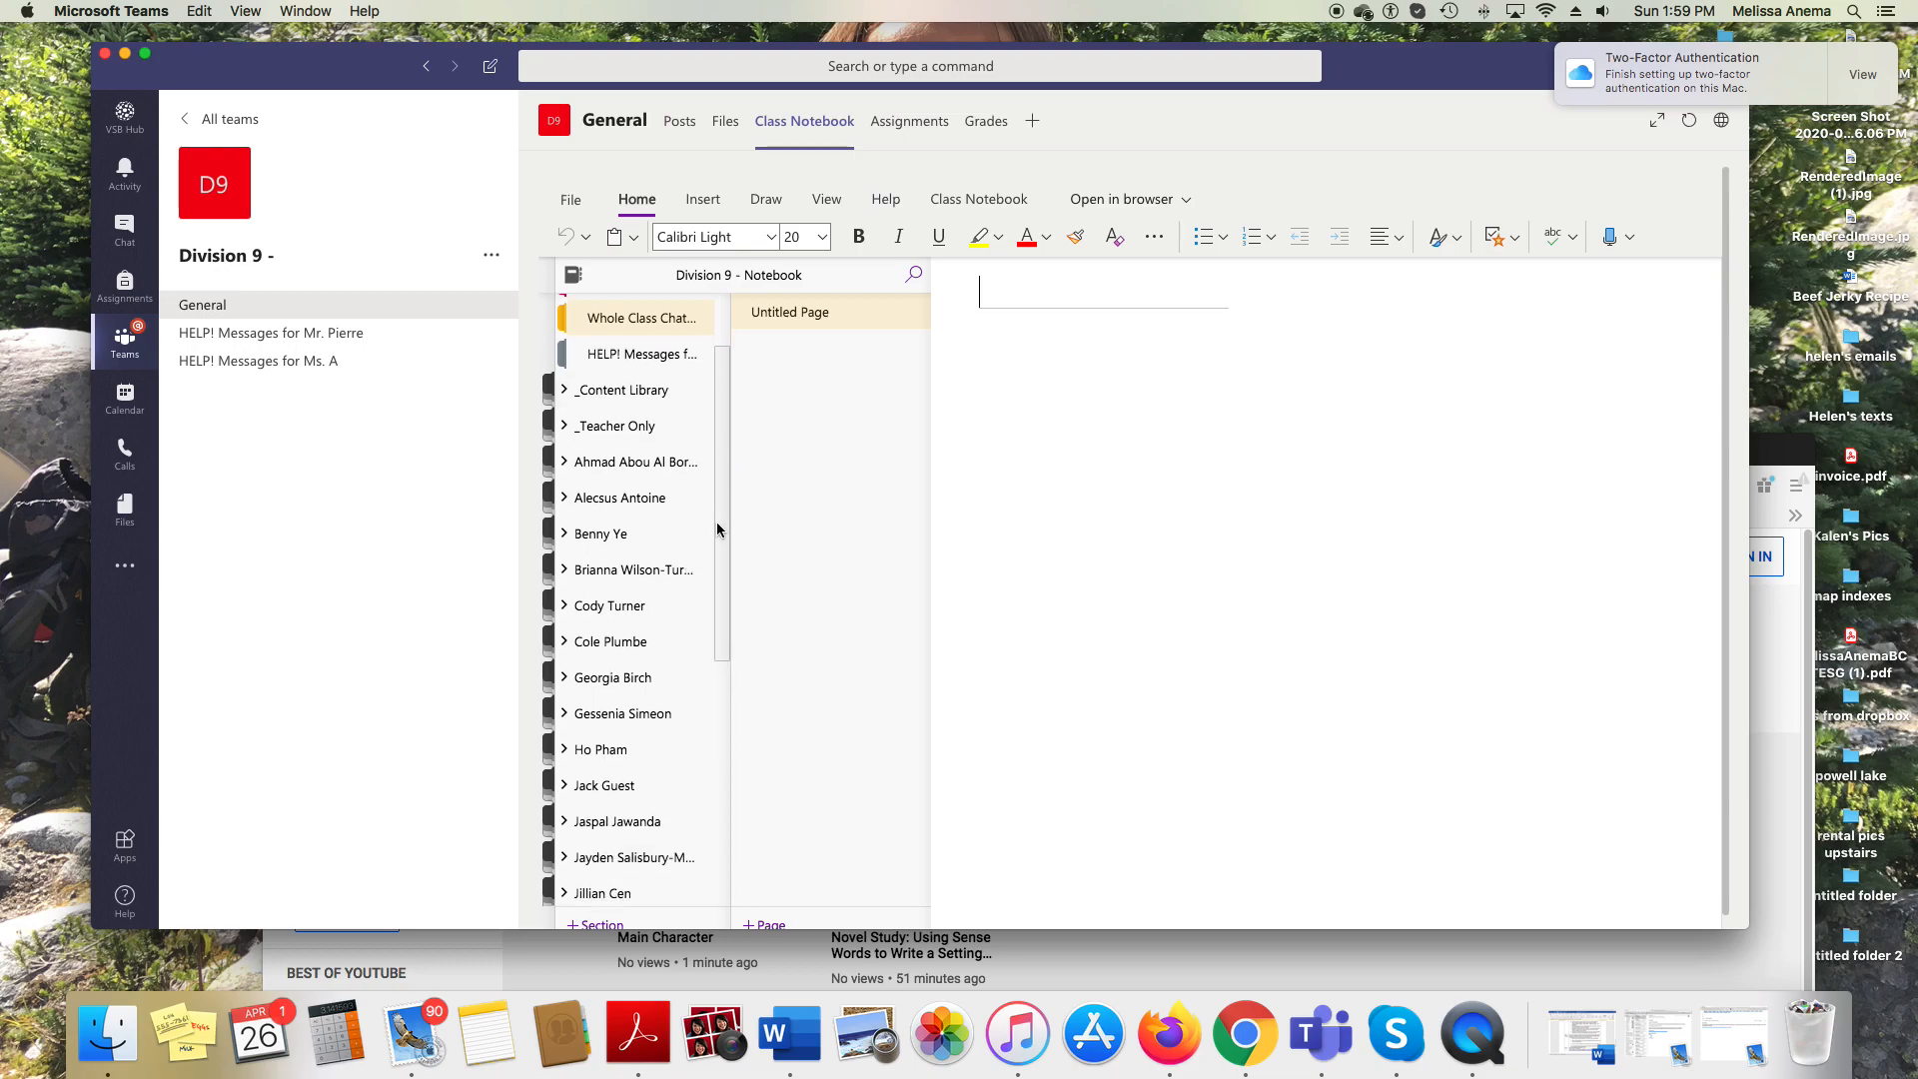
{"action": "left_click", "coordinate": [618, 466]}
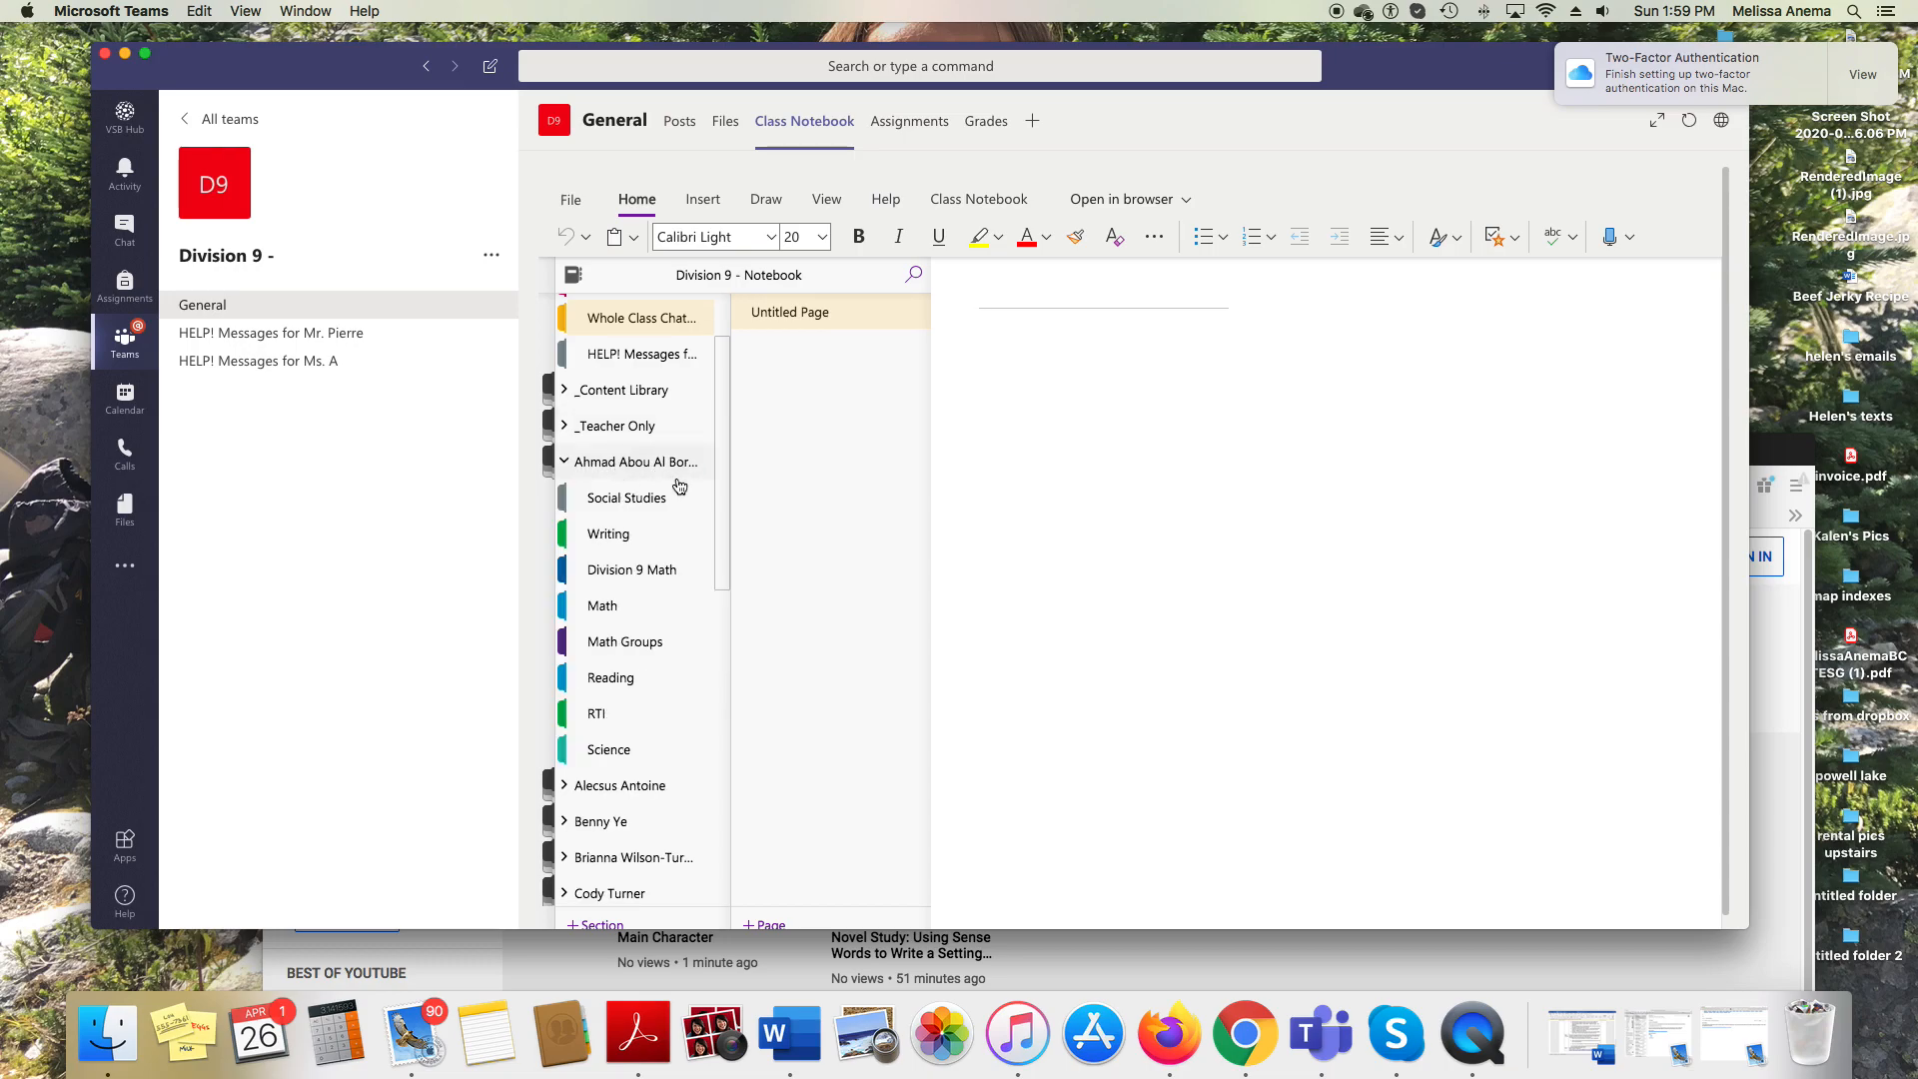
{"action": "left_click", "coordinate": [613, 537]}
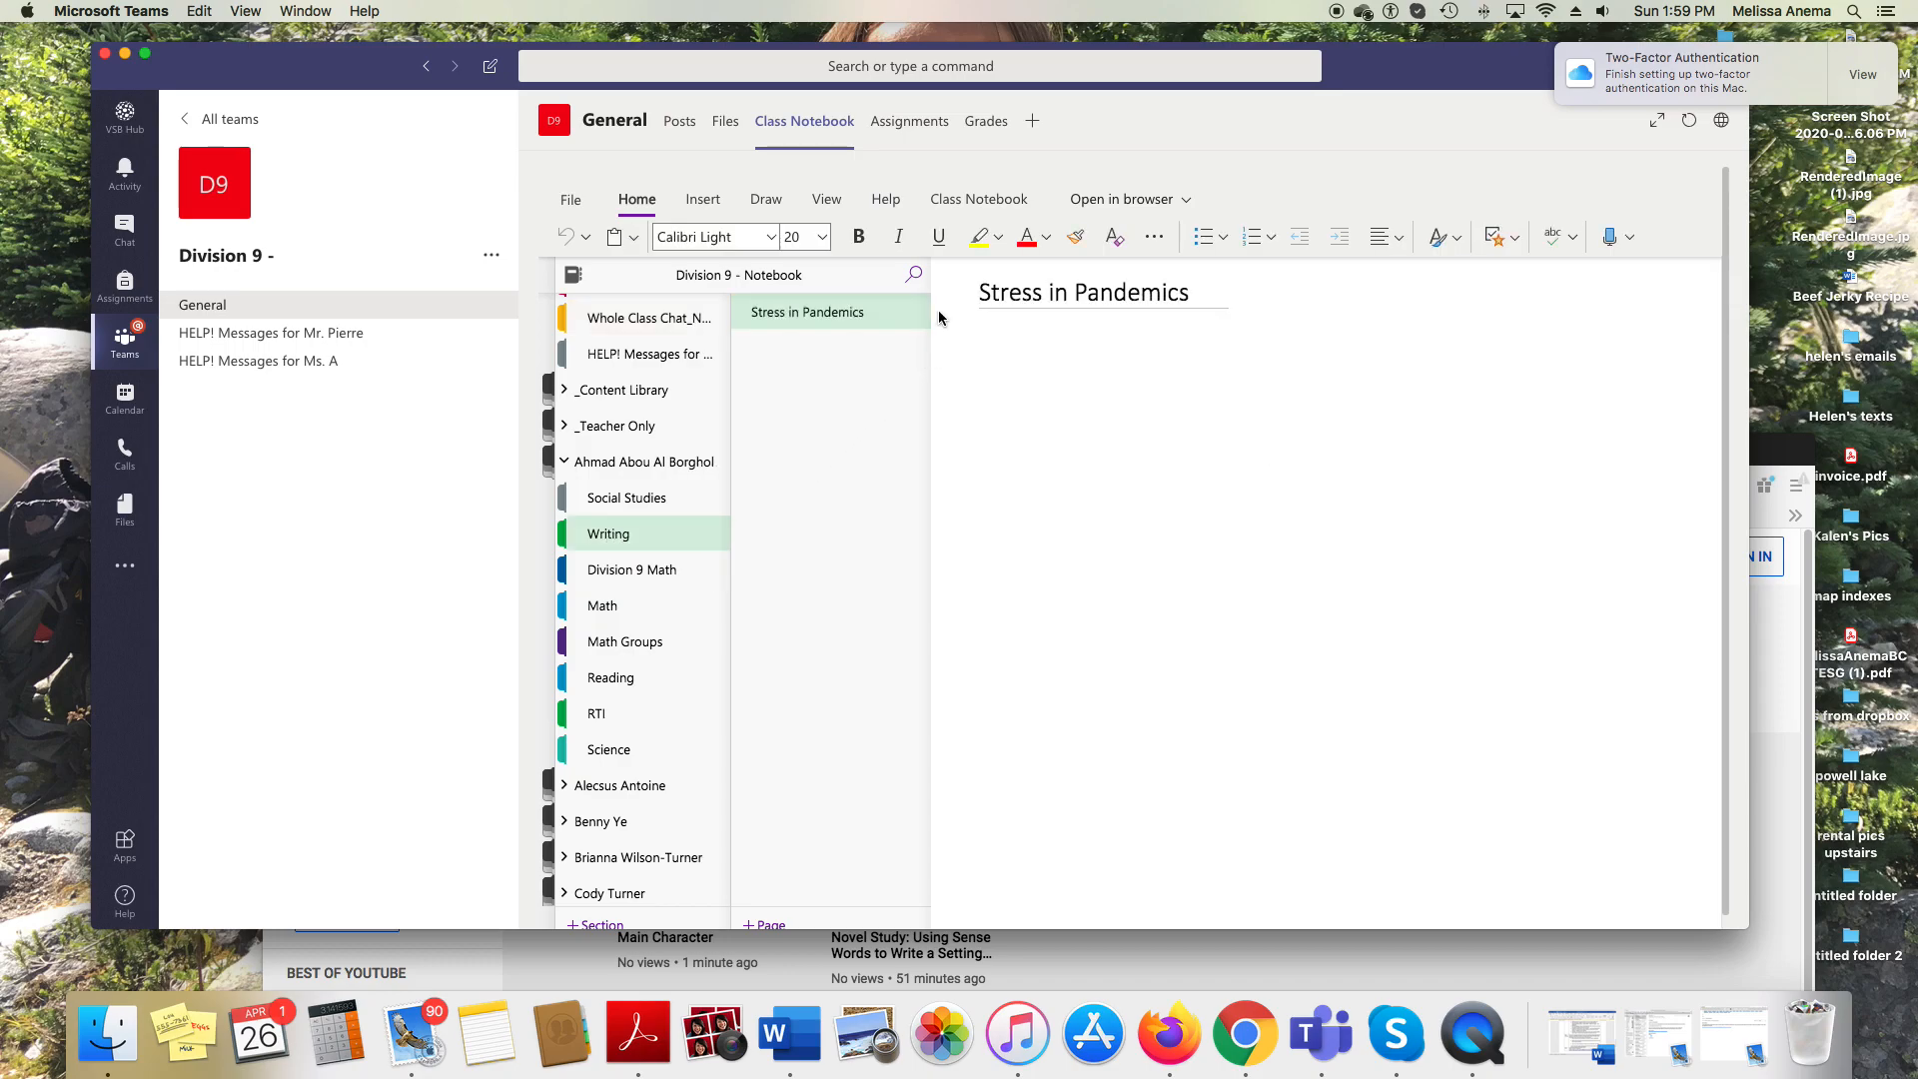
Write "I am feeling a bit stressed about being in my house all day! I miss playing soccer and hanging out with my friend!" on the page.
{"action": "left_click", "coordinate": [1197, 298]}
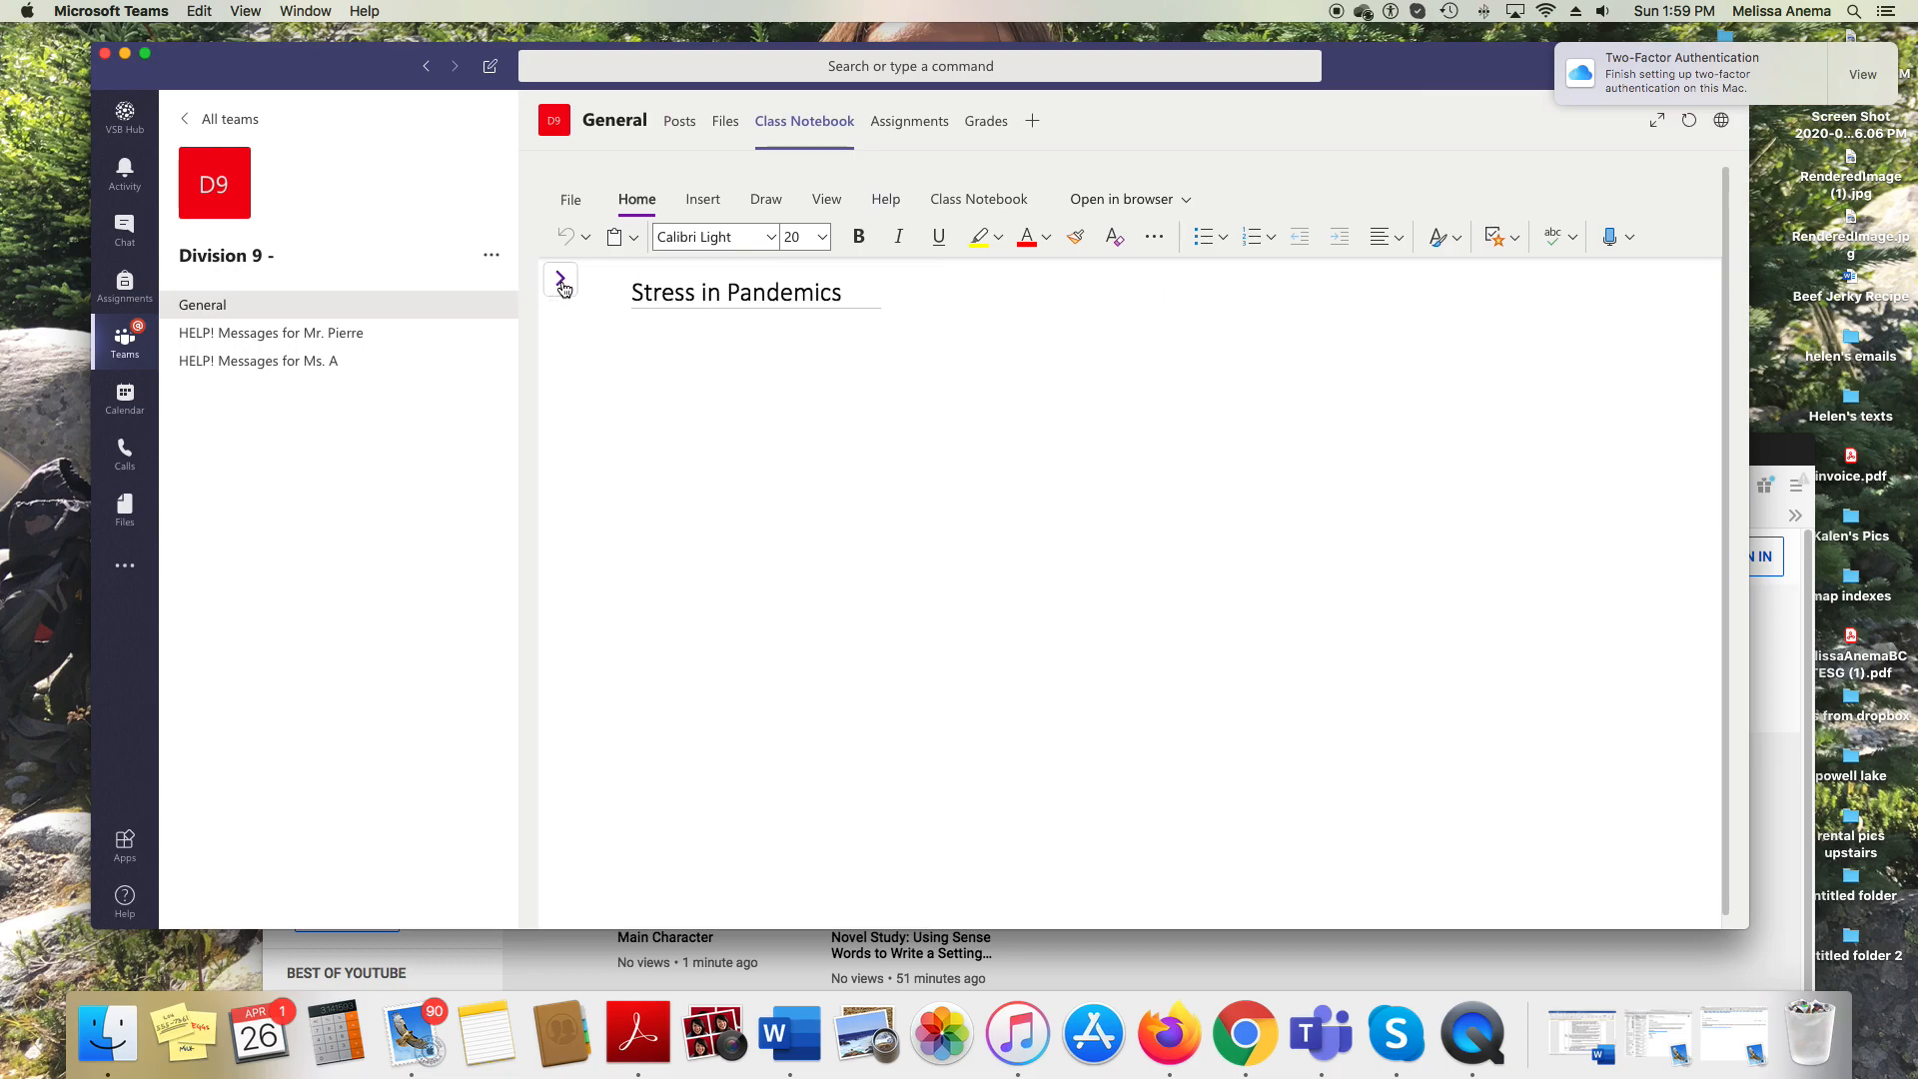
{"action": "left_click", "coordinate": [676, 361]}
{"action": "type", "text": "I am feeling abit stressed about being in my house all da"}
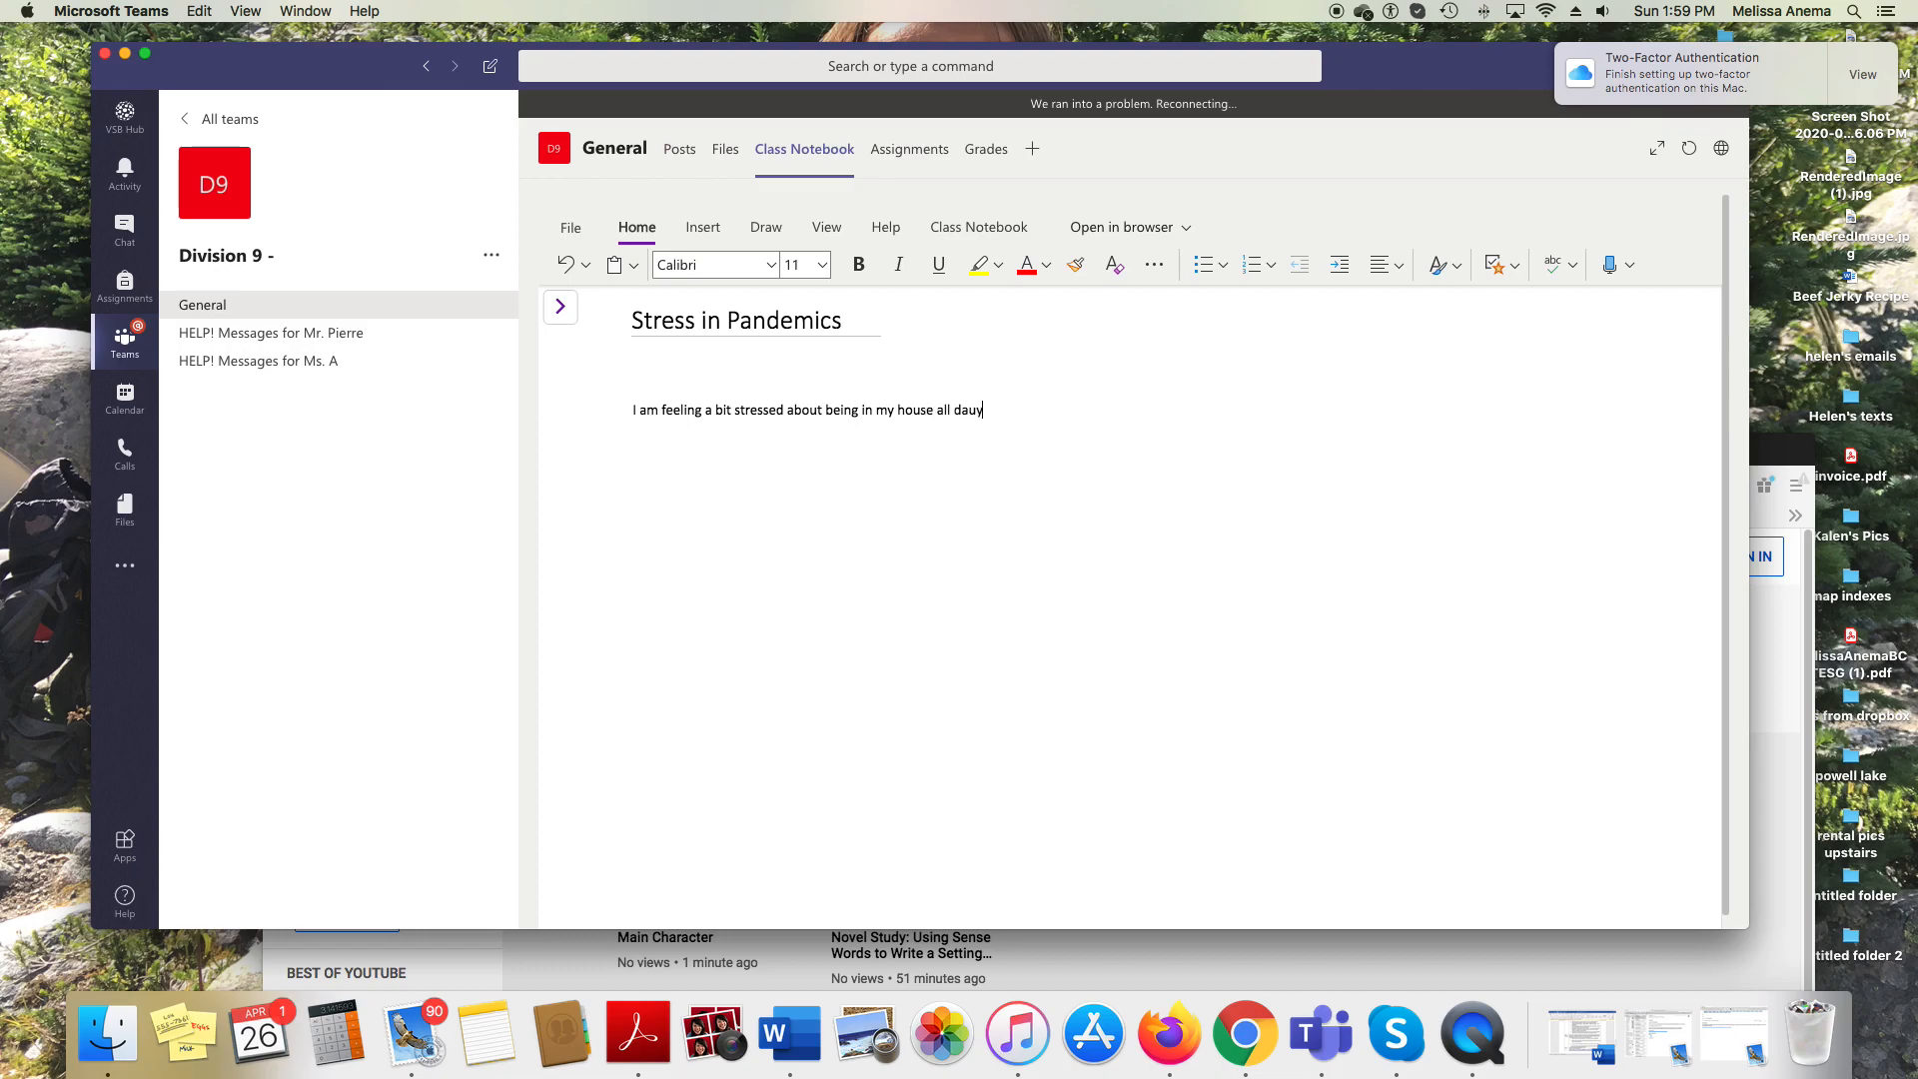
{"action": "type", "text": "u"}
{"action": "key", "text": "BackSpace"}
{"action": "type", "text": "y! I miss playing soccer and"}
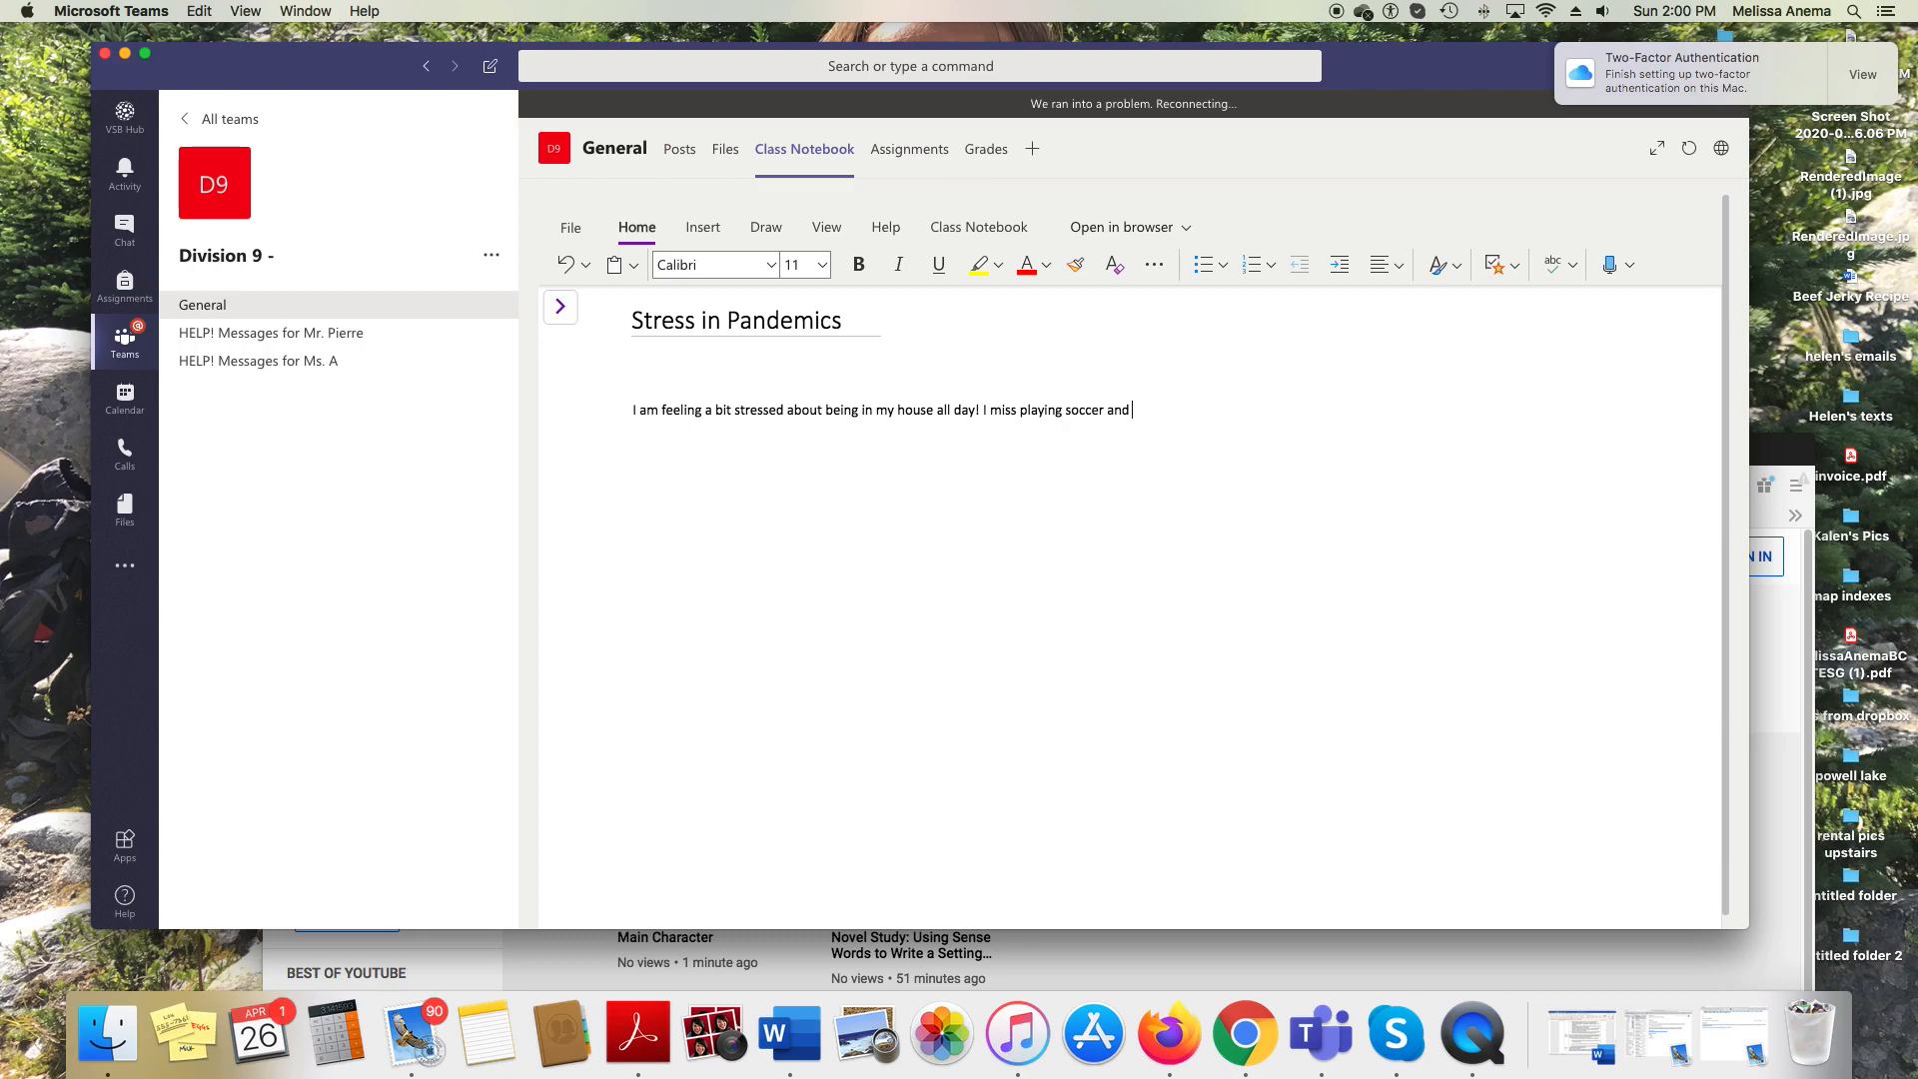
{"action": "type", "text": " hanging out with my frien"}
Extend the Teams window downward with the navigation panel shown, and add a new page to the student's Writing section.
{"action": "left_click", "coordinate": [560, 307]}
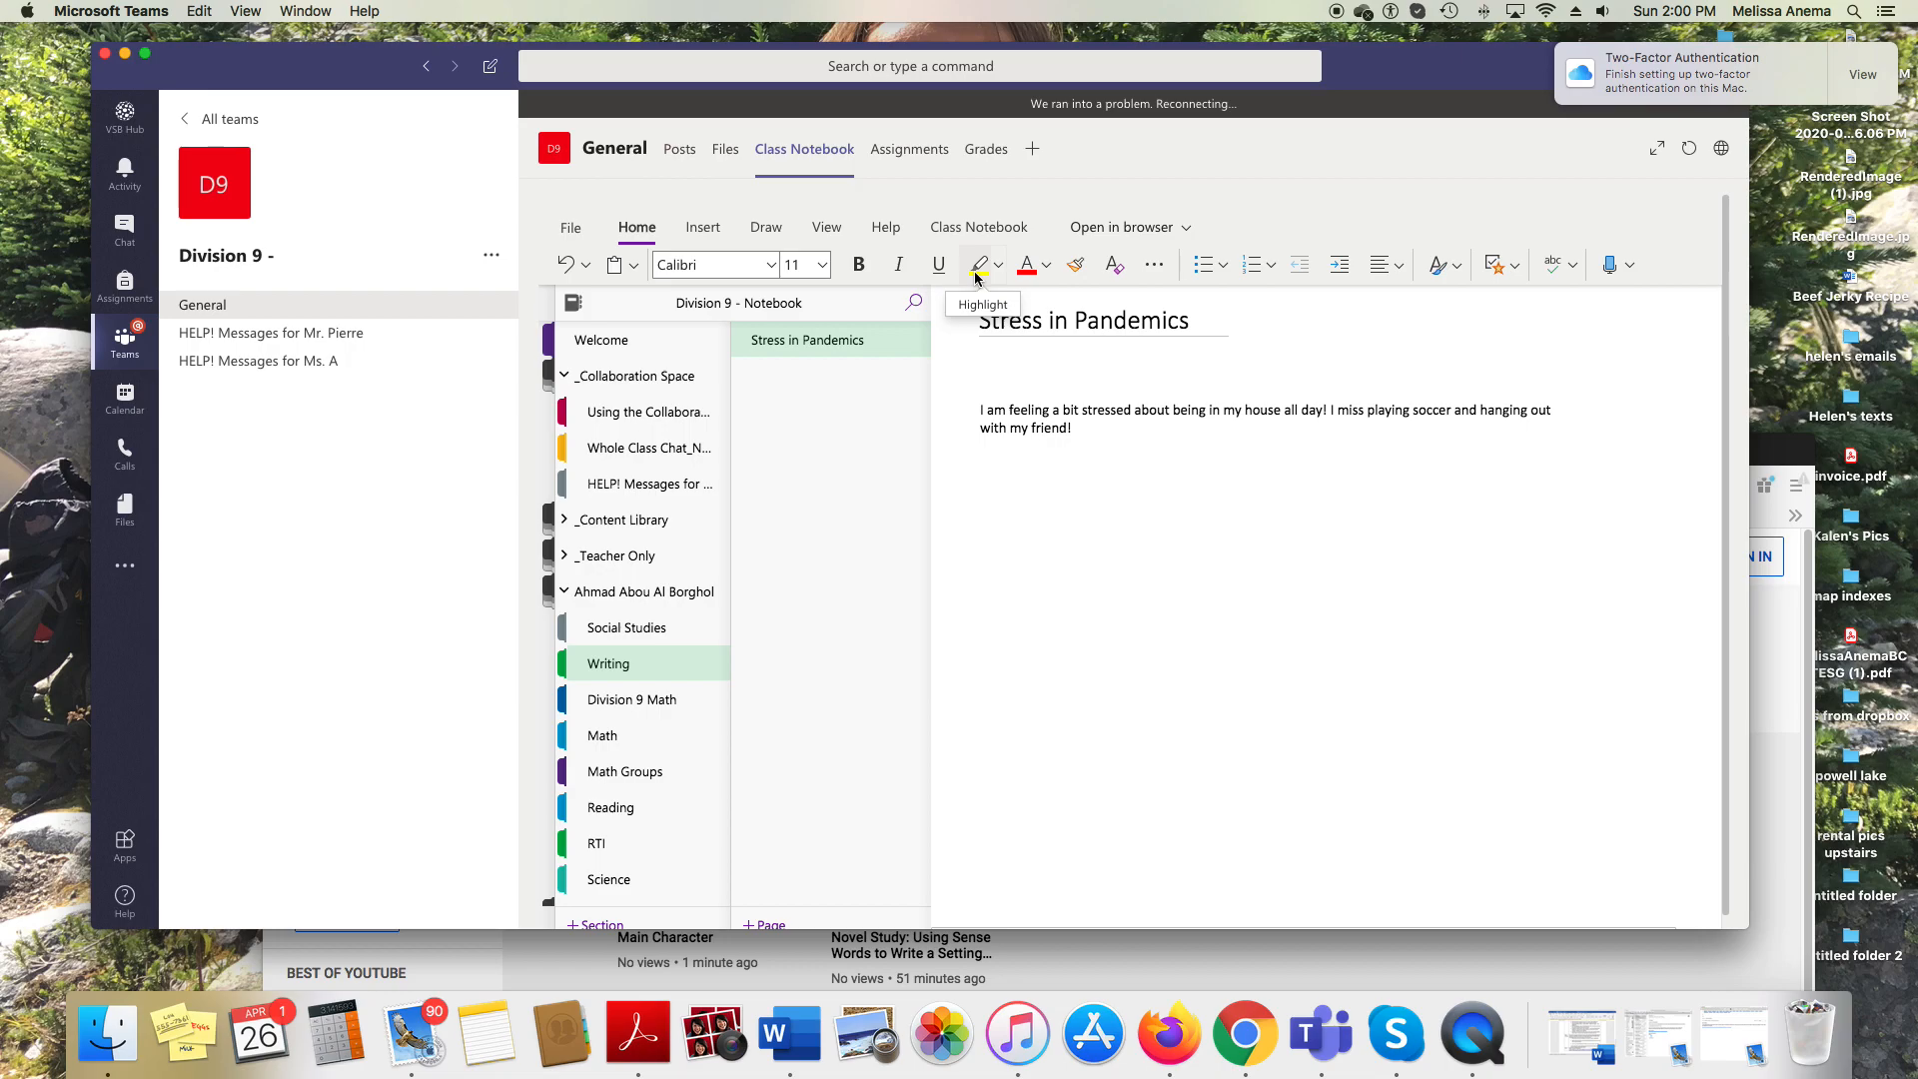
{"action": "left_click", "coordinate": [620, 593]}
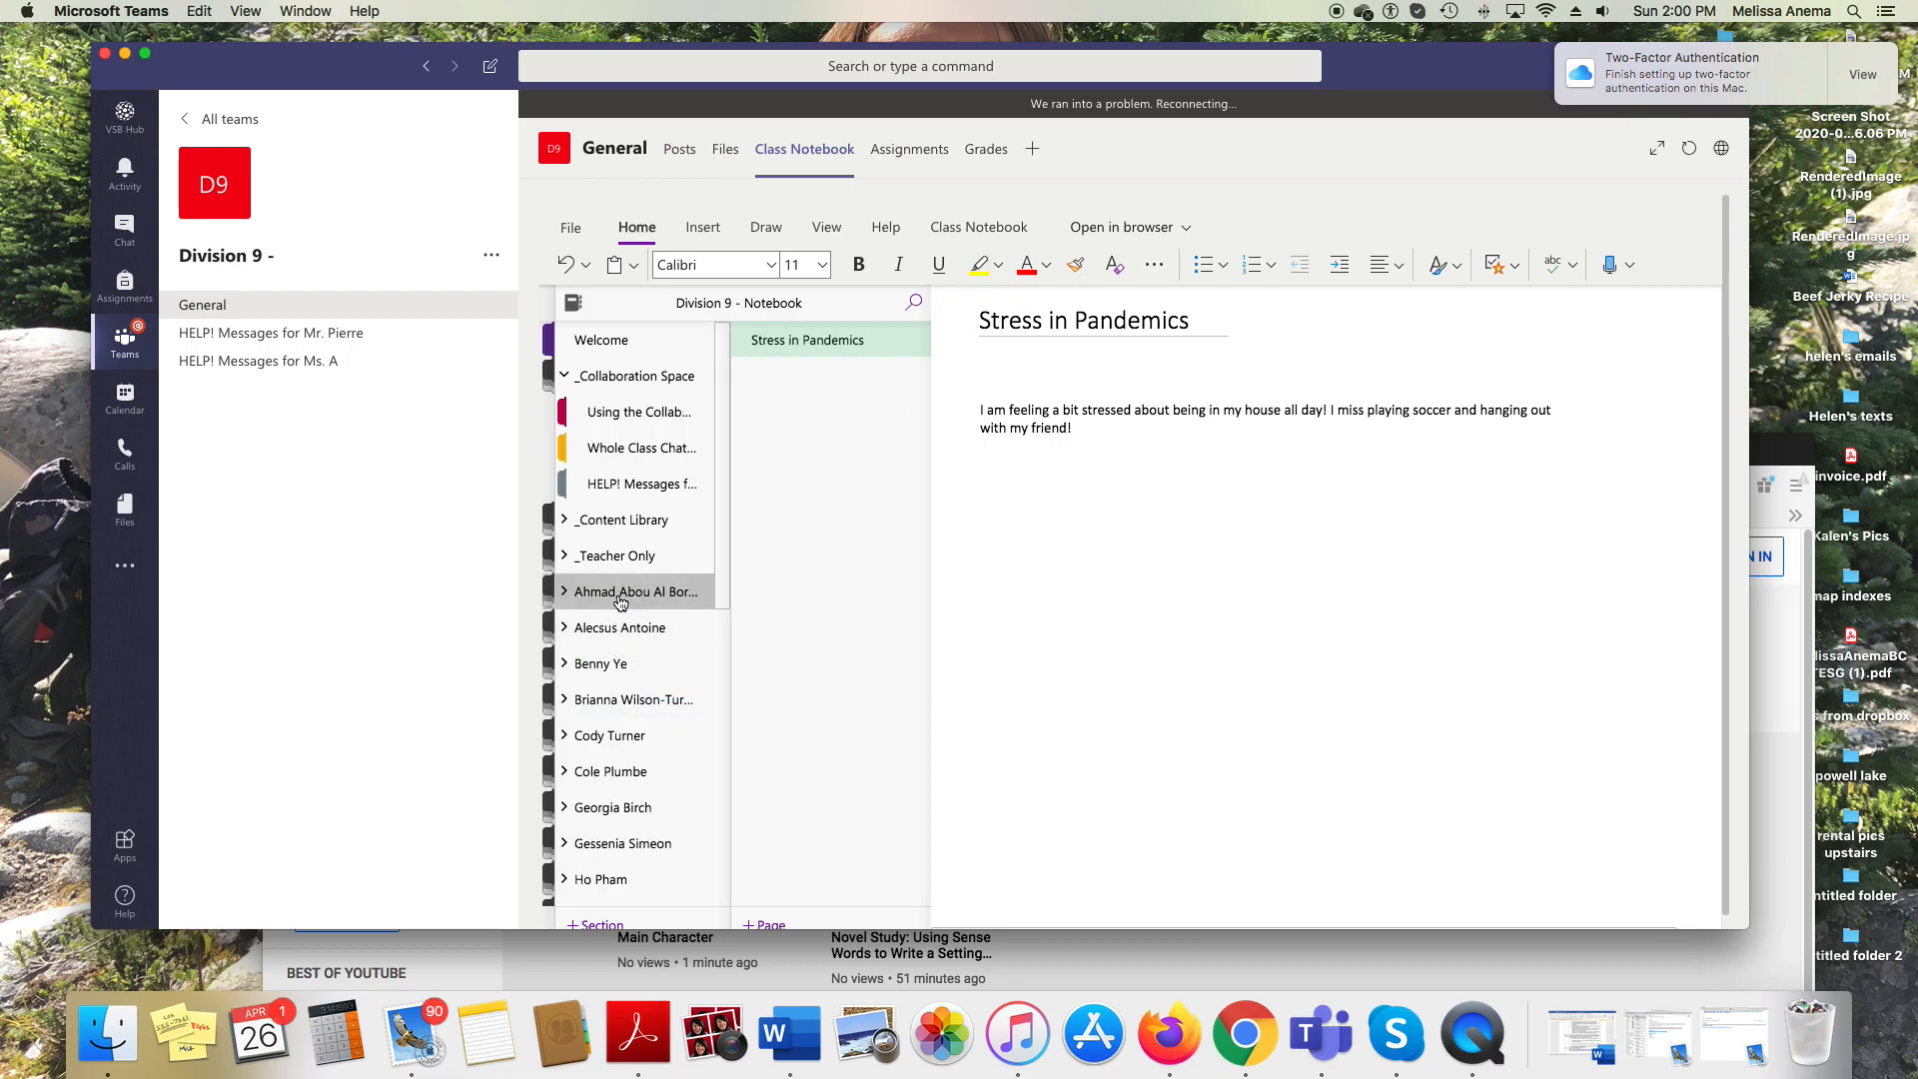
{"action": "left_click", "coordinate": [619, 593]}
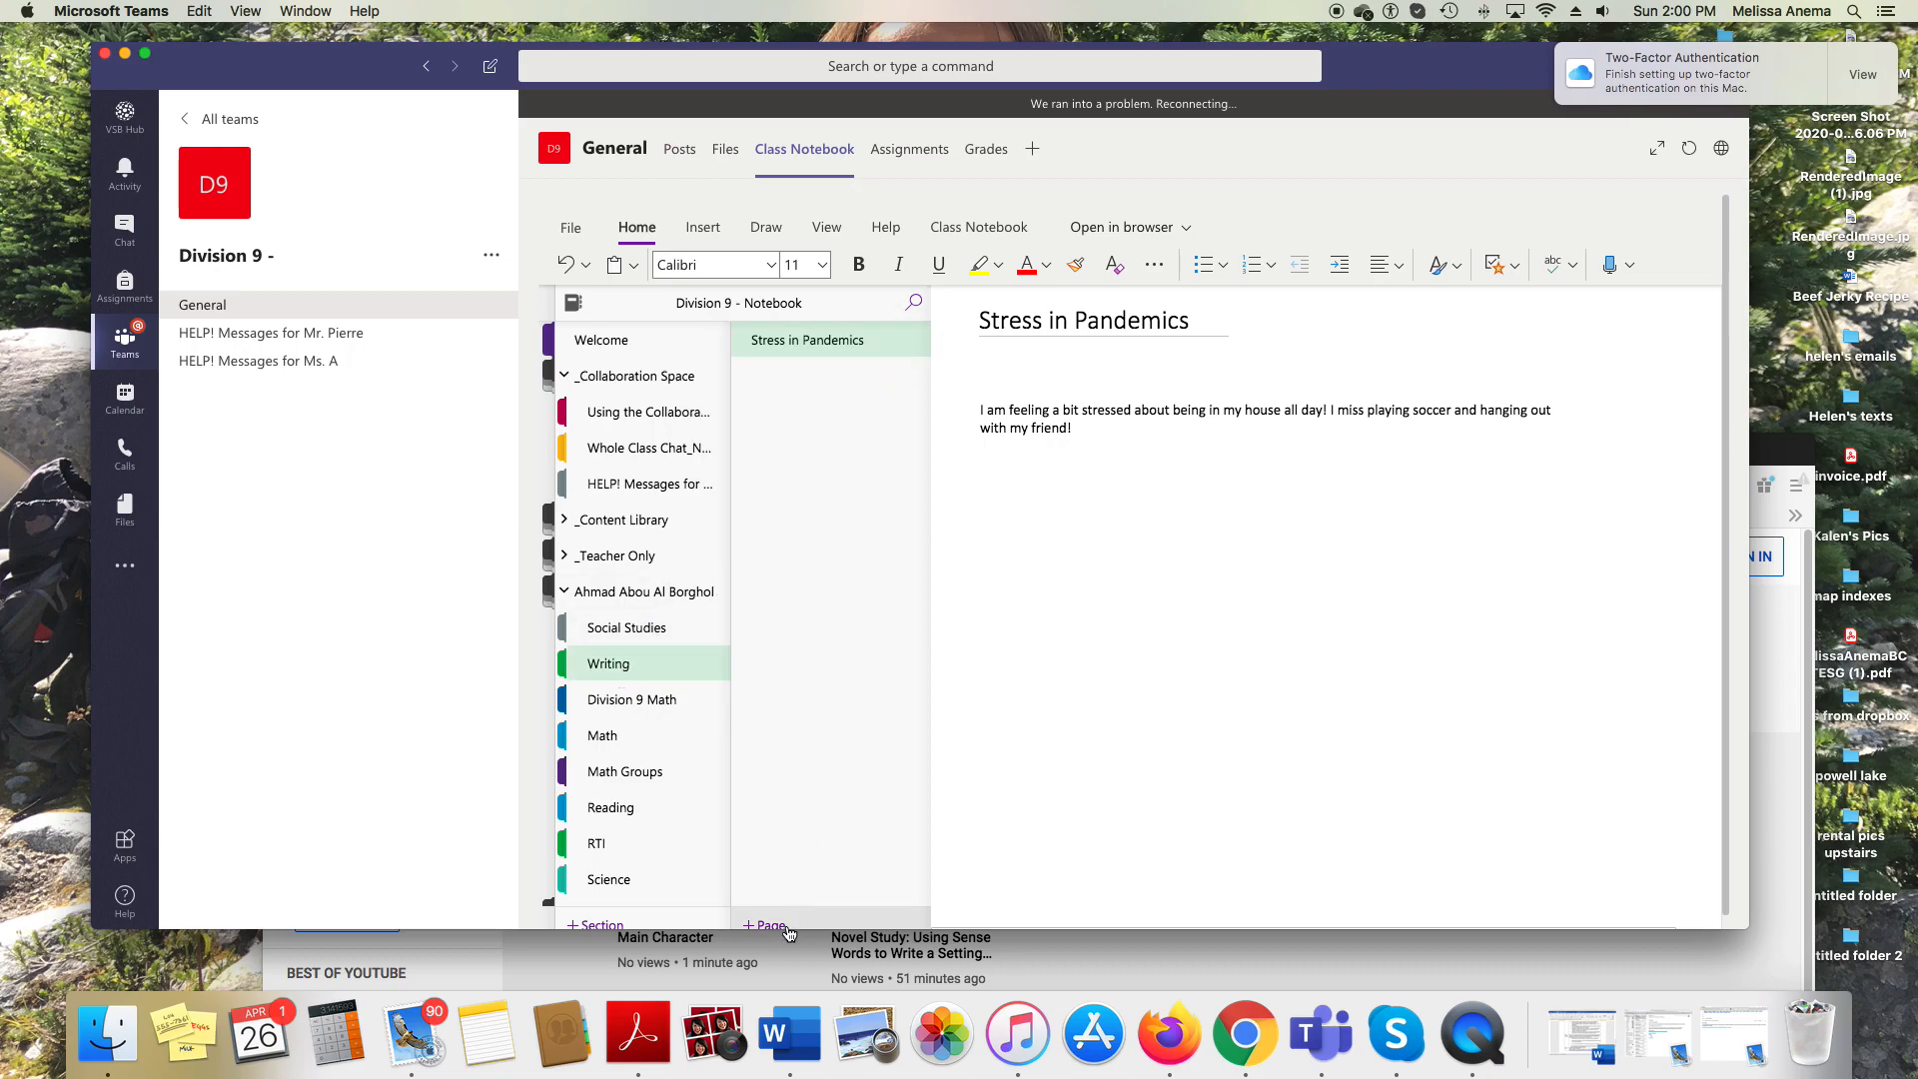
{"action": "left_click_drag", "start_coordinate": [1338, 63], "coordinate": [1335, 44]}
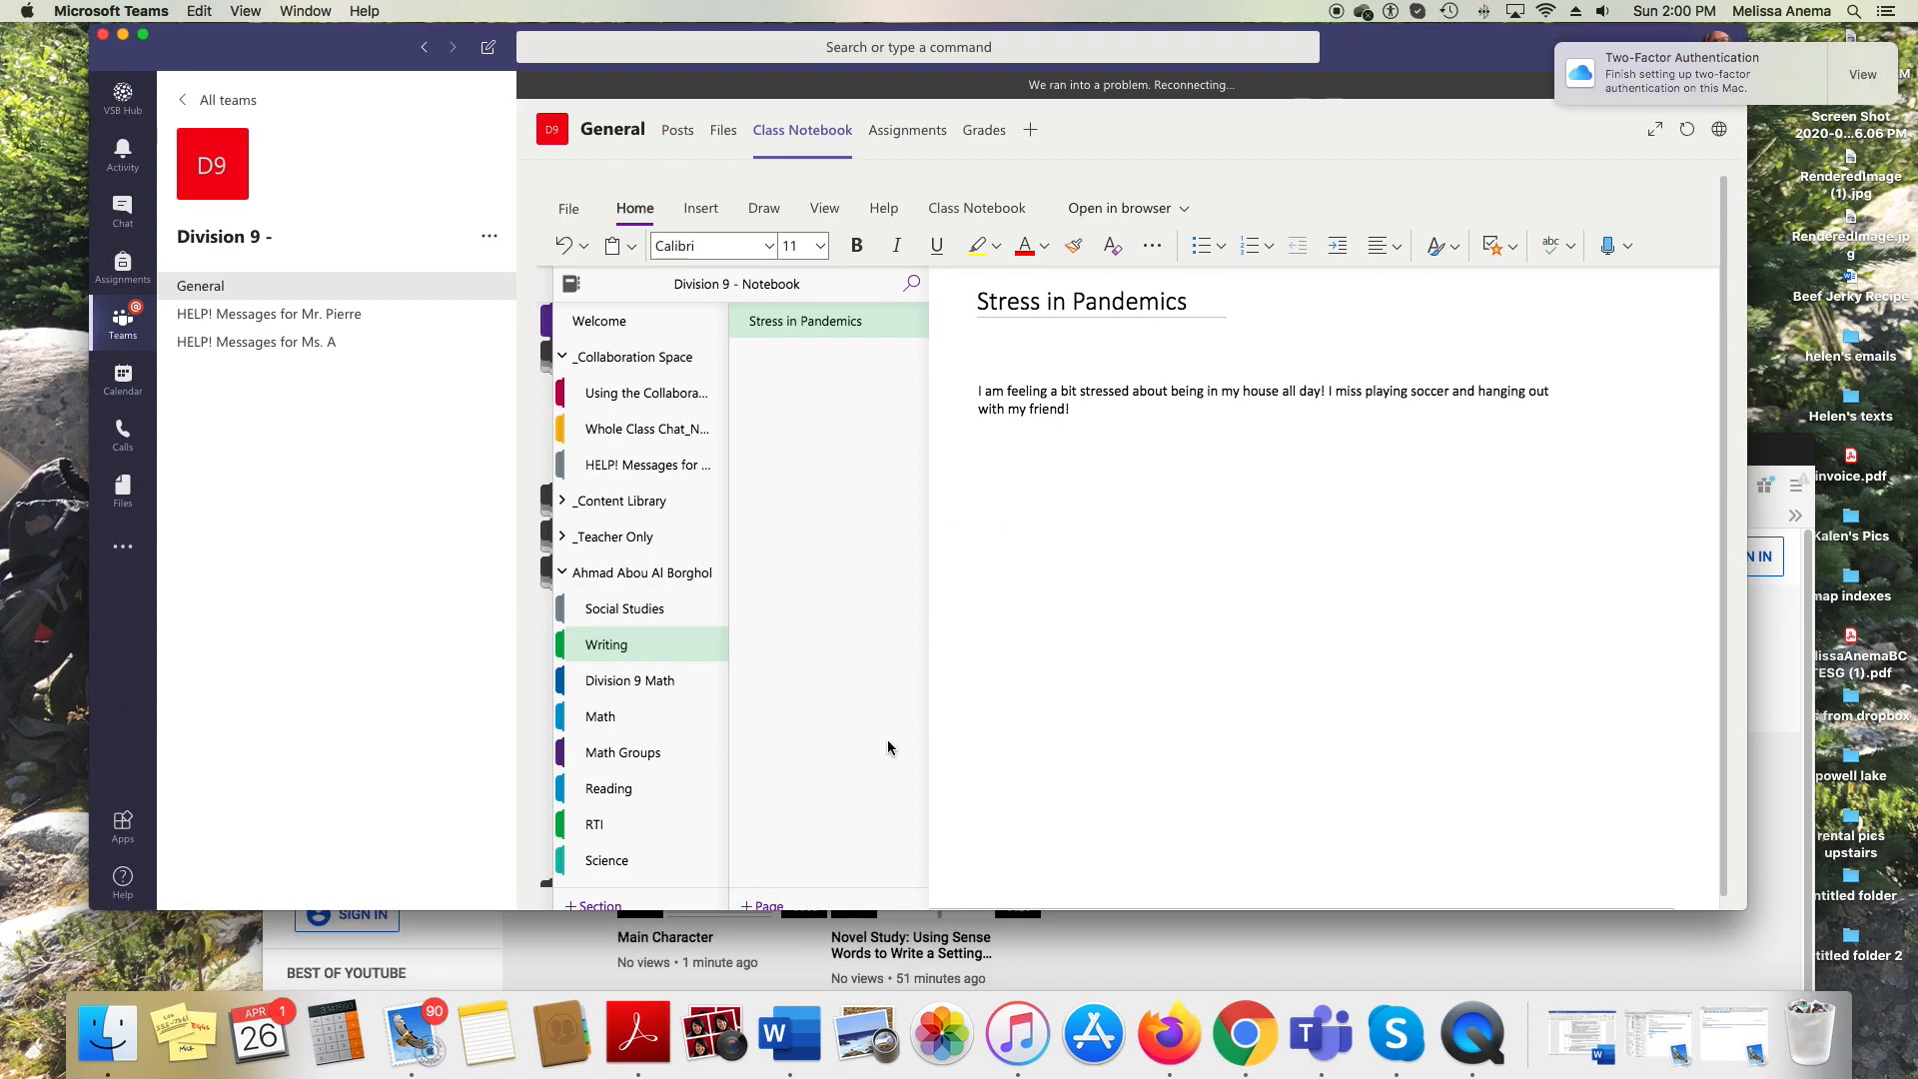
{"action": "left_click_drag", "start_coordinate": [1746, 907], "coordinate": [1746, 988]}
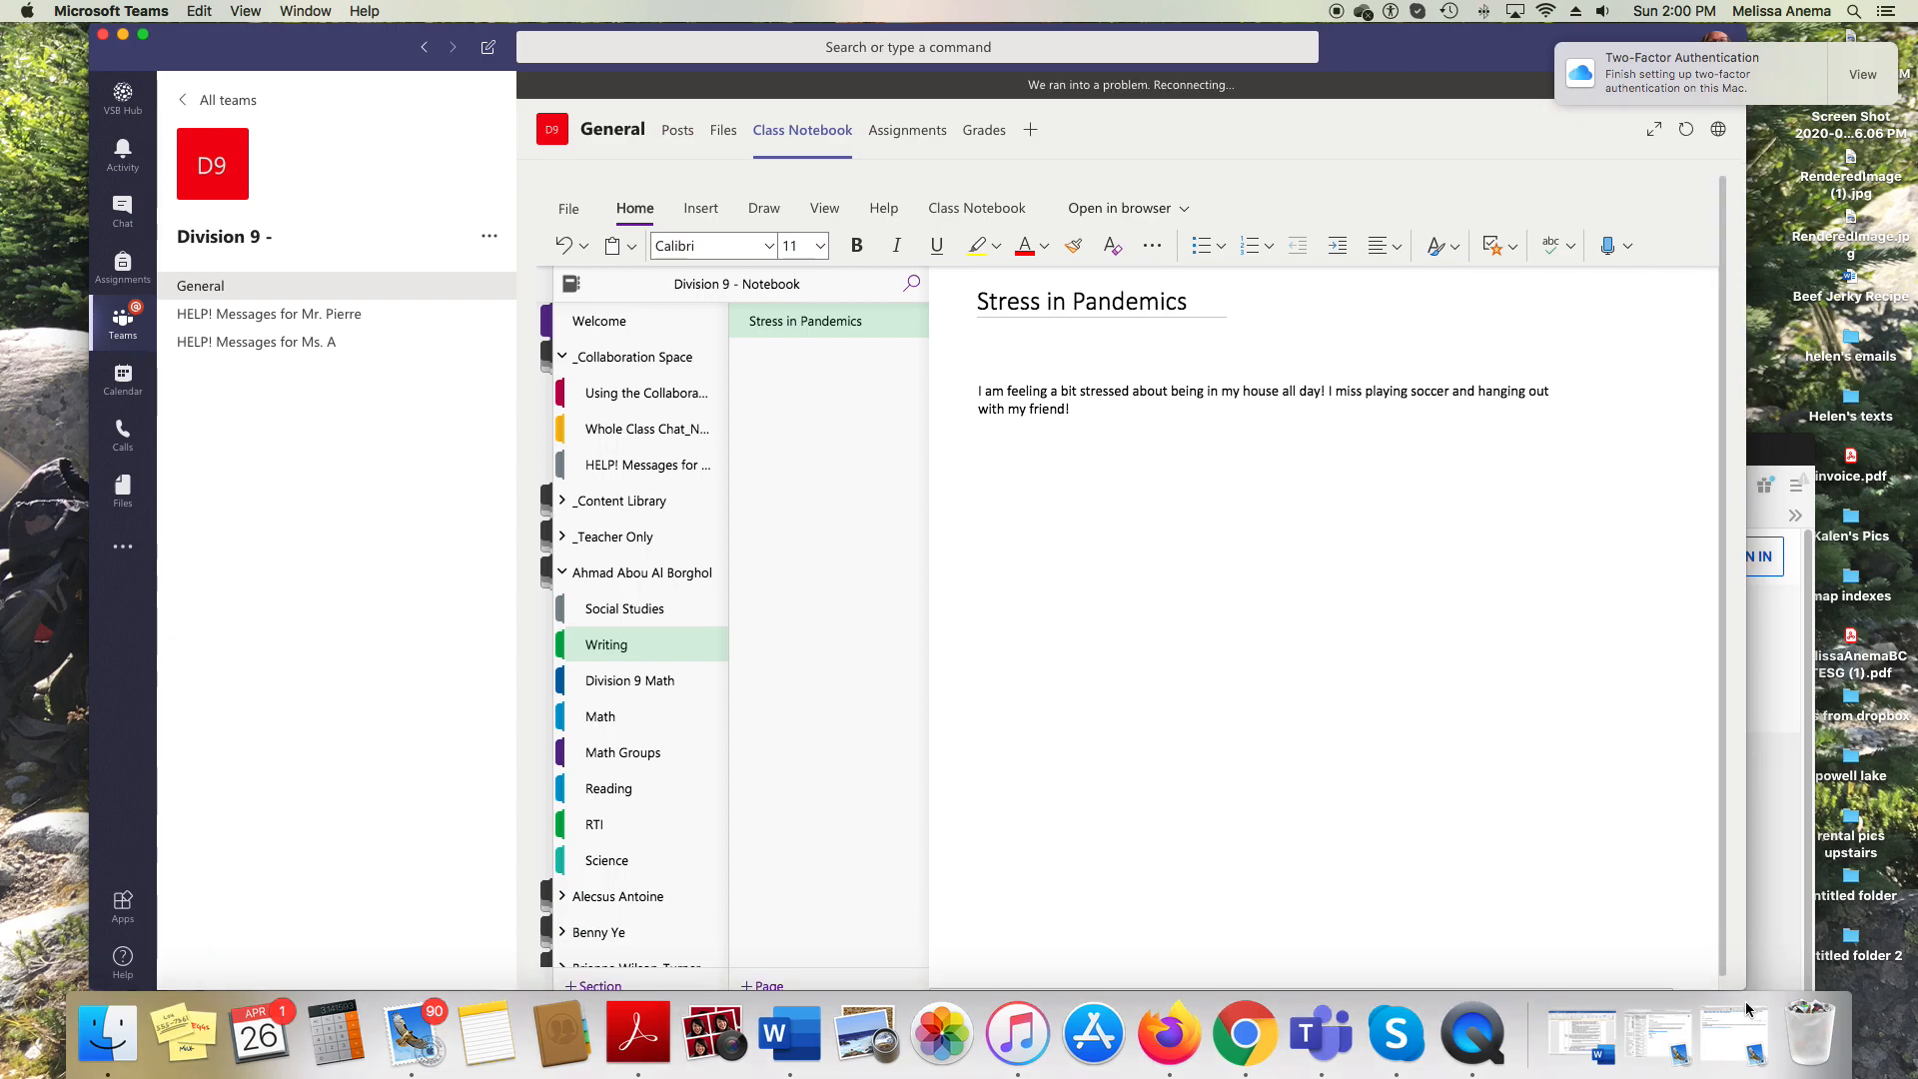
{"action": "left_click", "coordinate": [766, 985]}
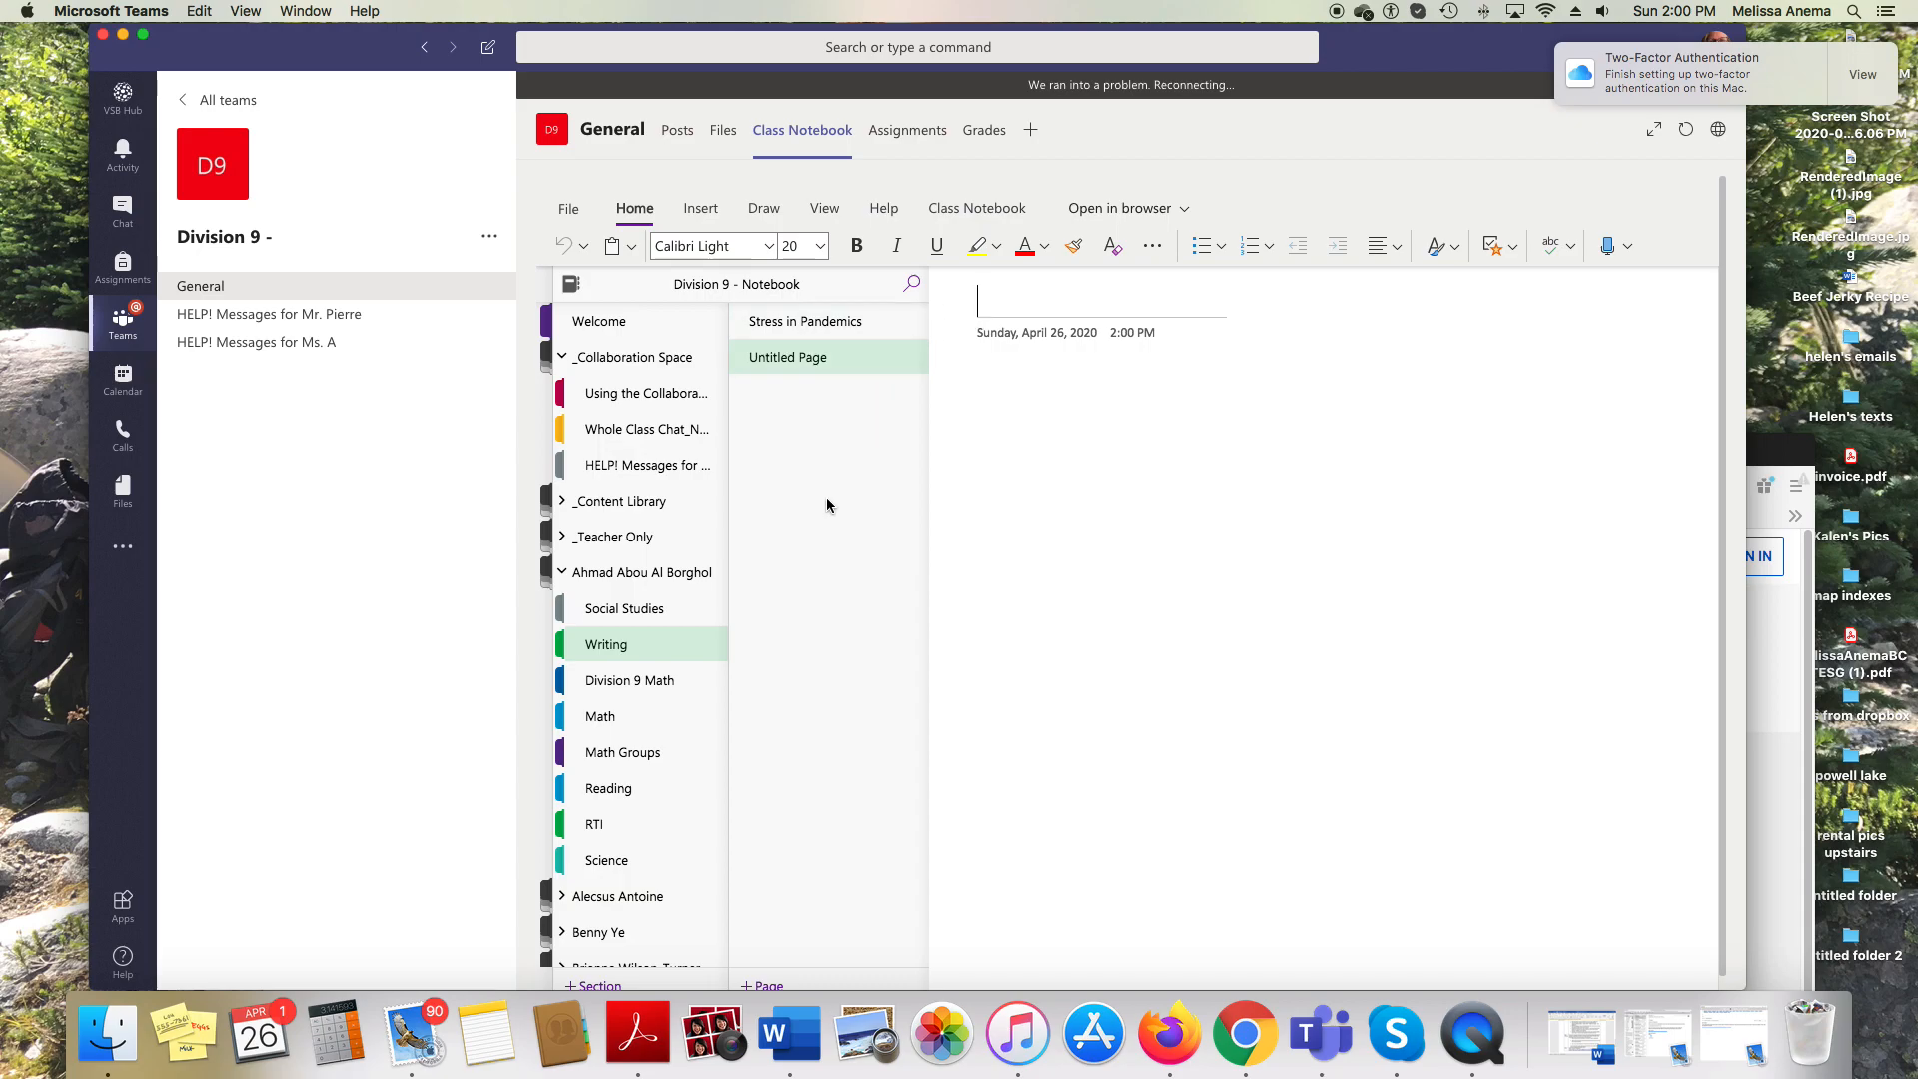
Open the student's Reading section and title its untitled page "Main Character".
{"action": "left_click", "coordinate": [629, 789]}
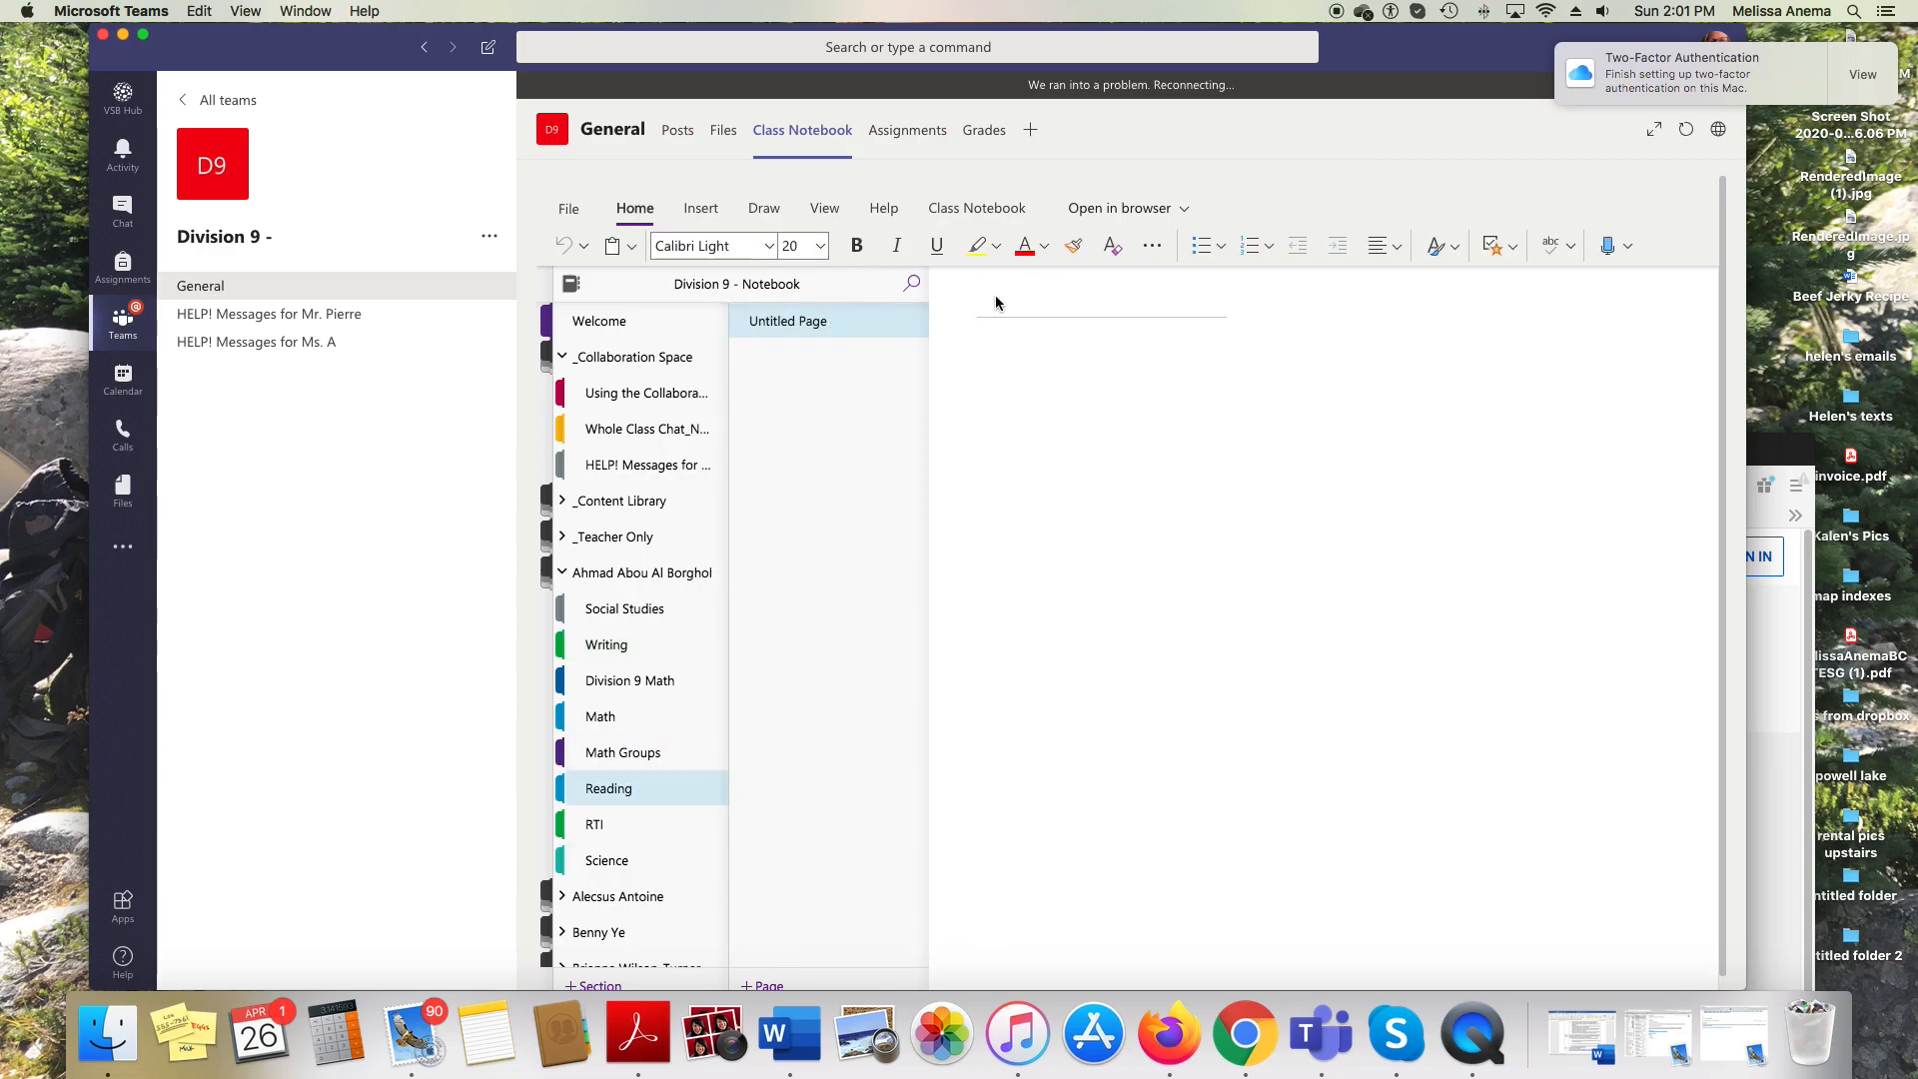
{"action": "type", "text": "Main C"}
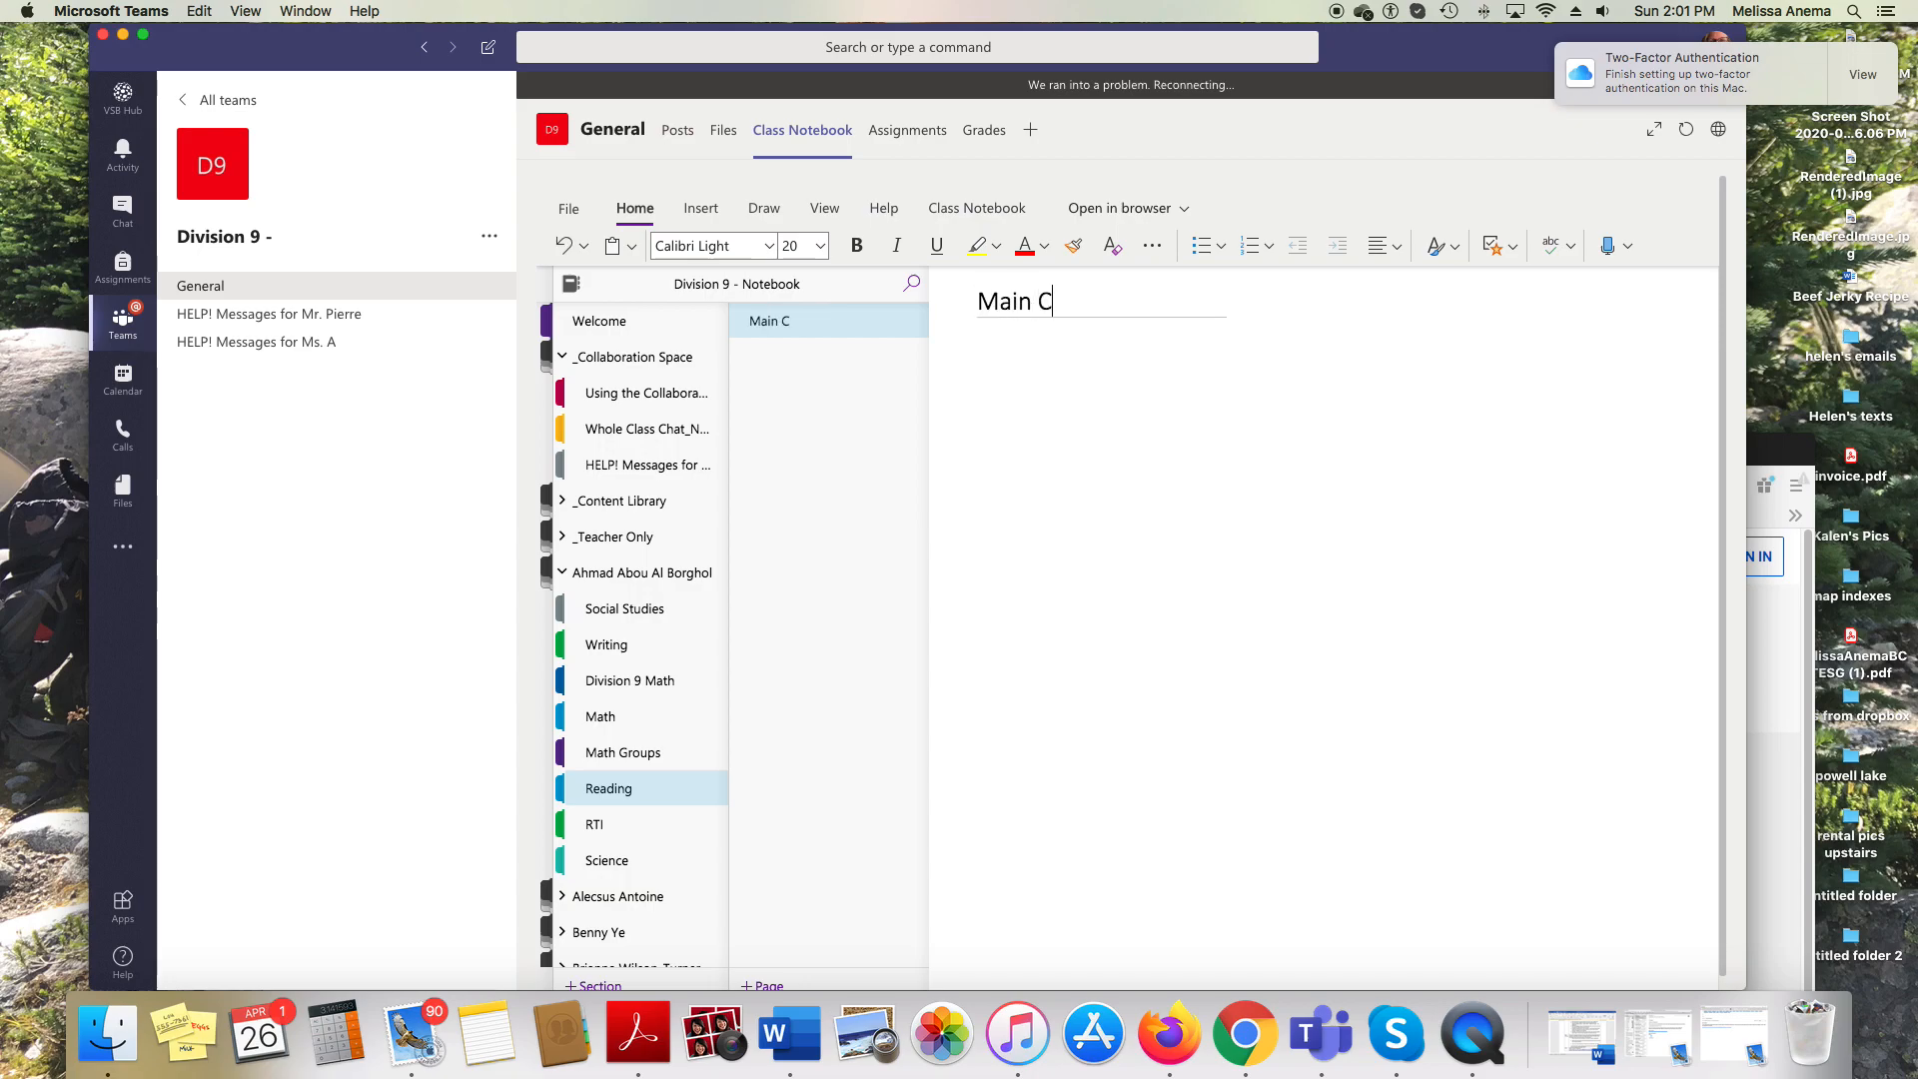
{"action": "type", "text": "haracter"}
{"action": "left_click", "coordinate": [1032, 356]}
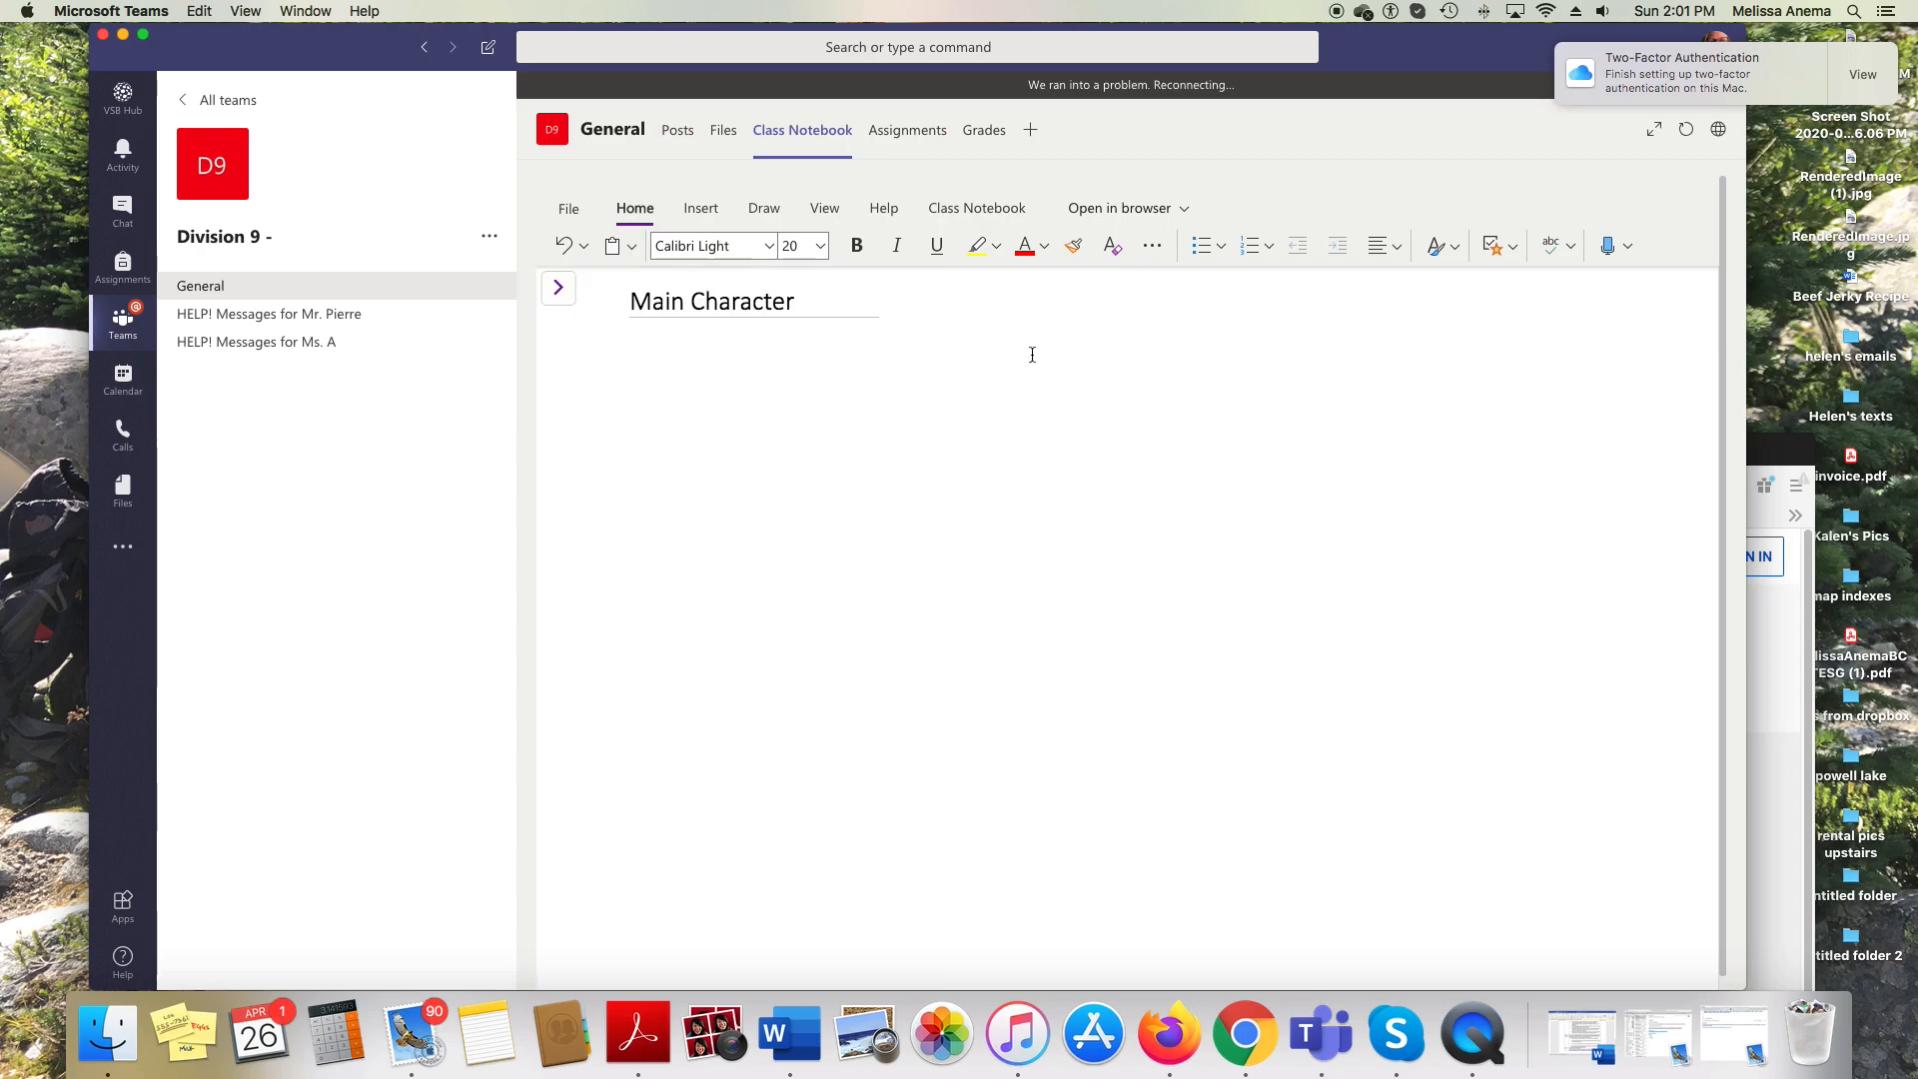
Add another page to the Reading section and title it "Novel Setting".
{"action": "left_click", "coordinate": [558, 286]}
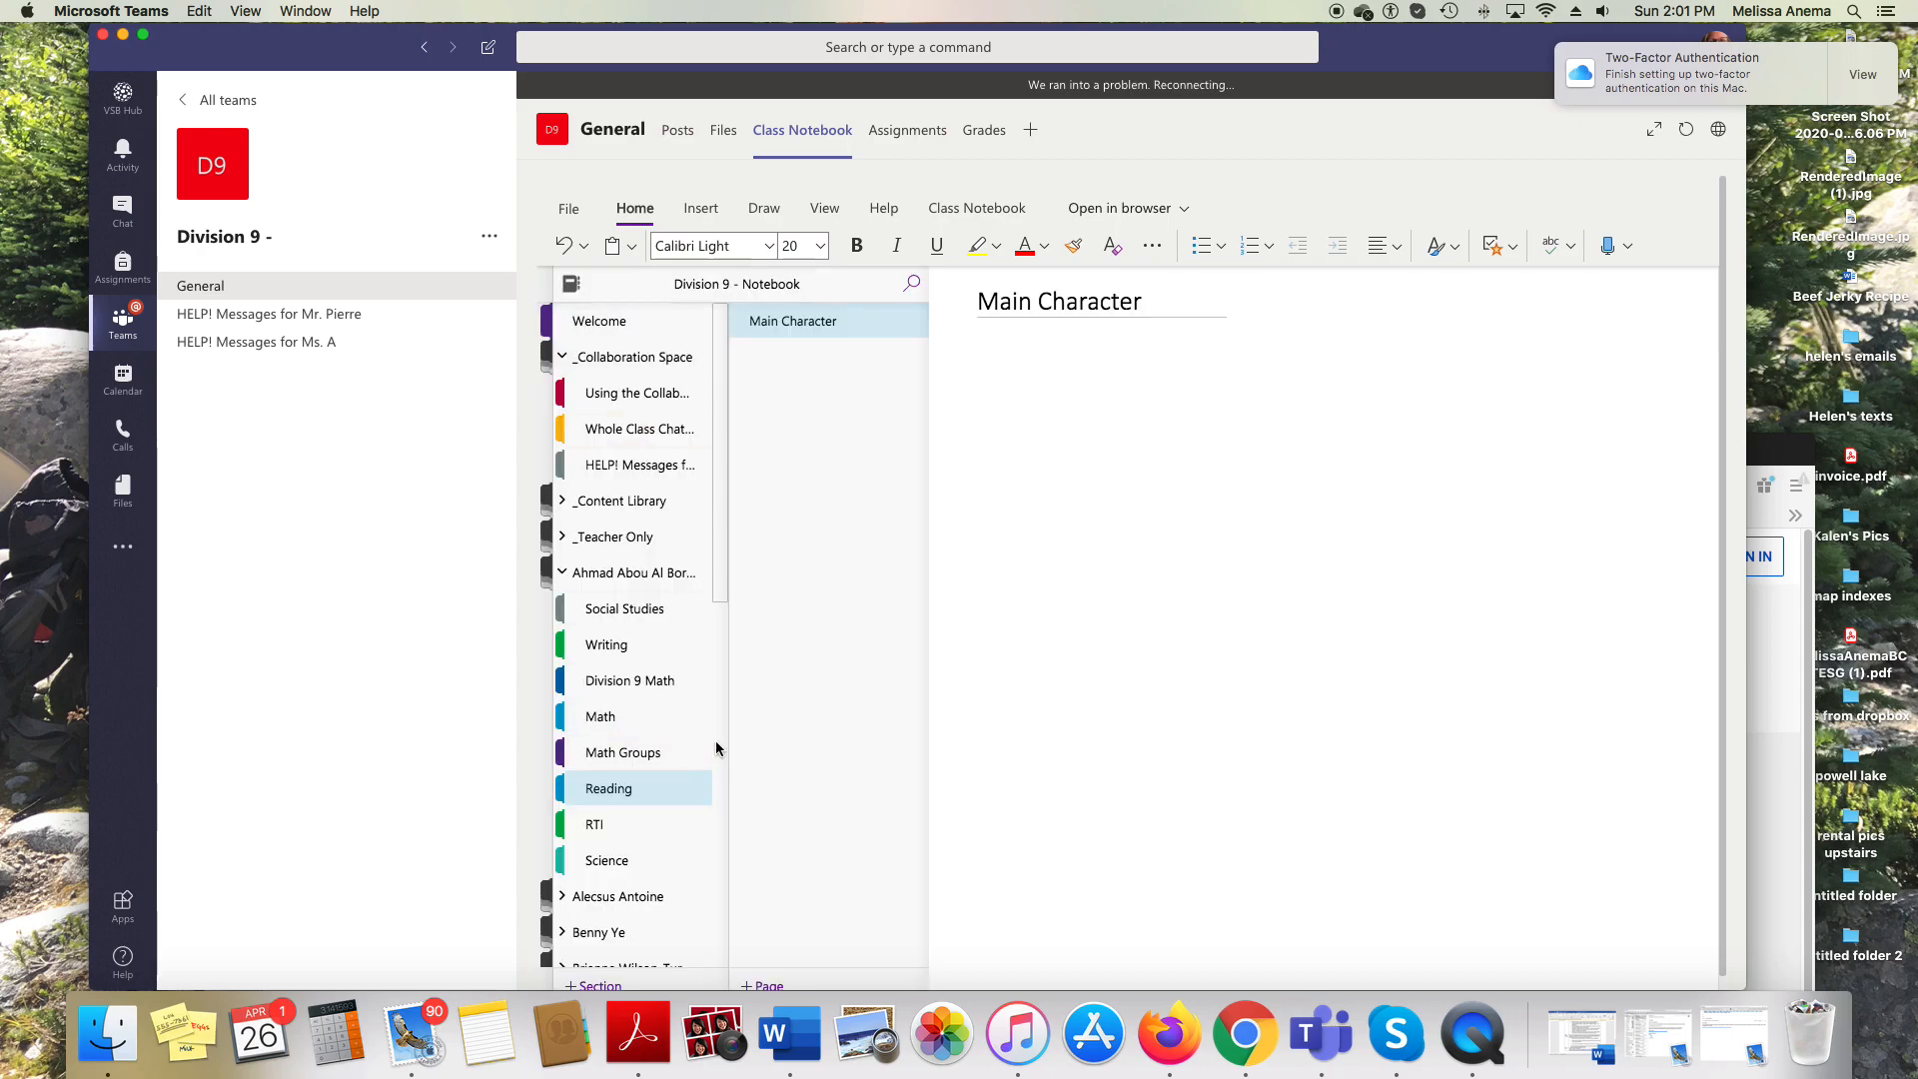
{"action": "left_click", "coordinate": [763, 986]}
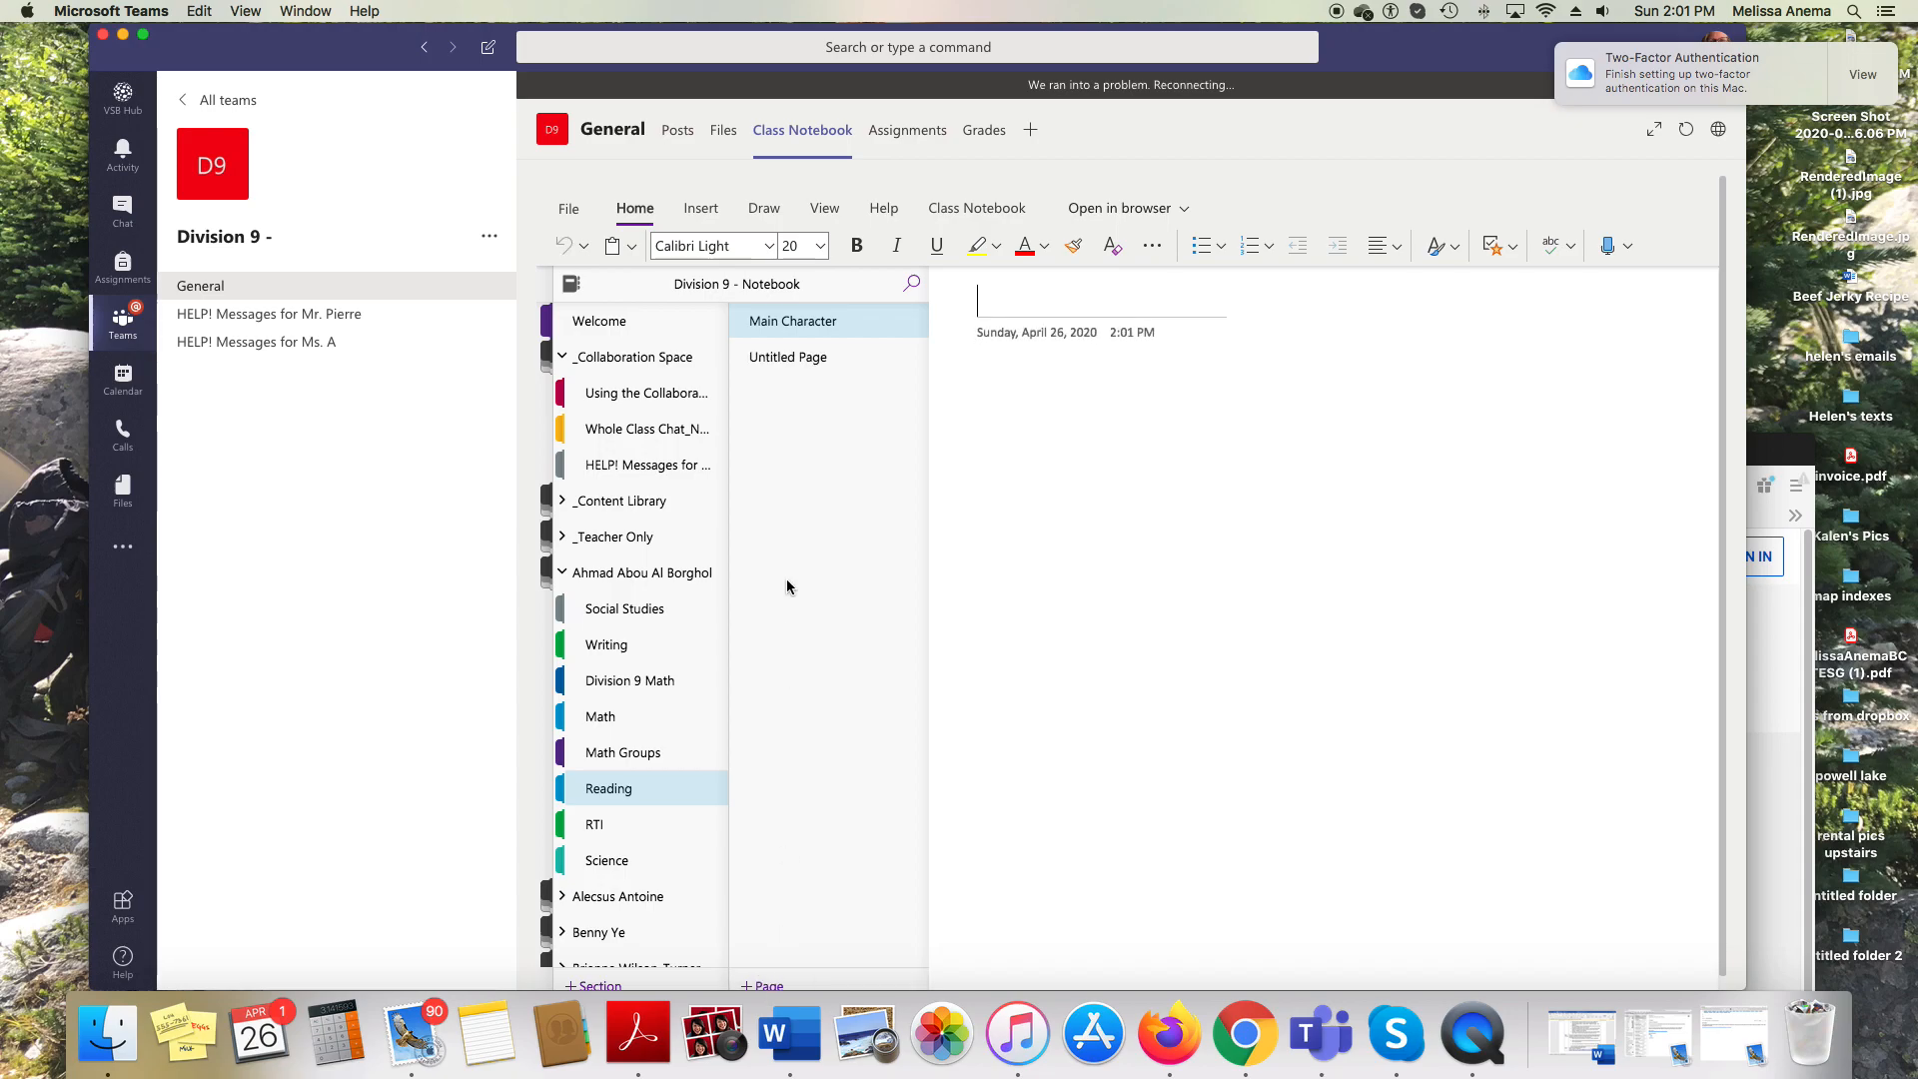
{"action": "type", "text": "Novel Setting"}
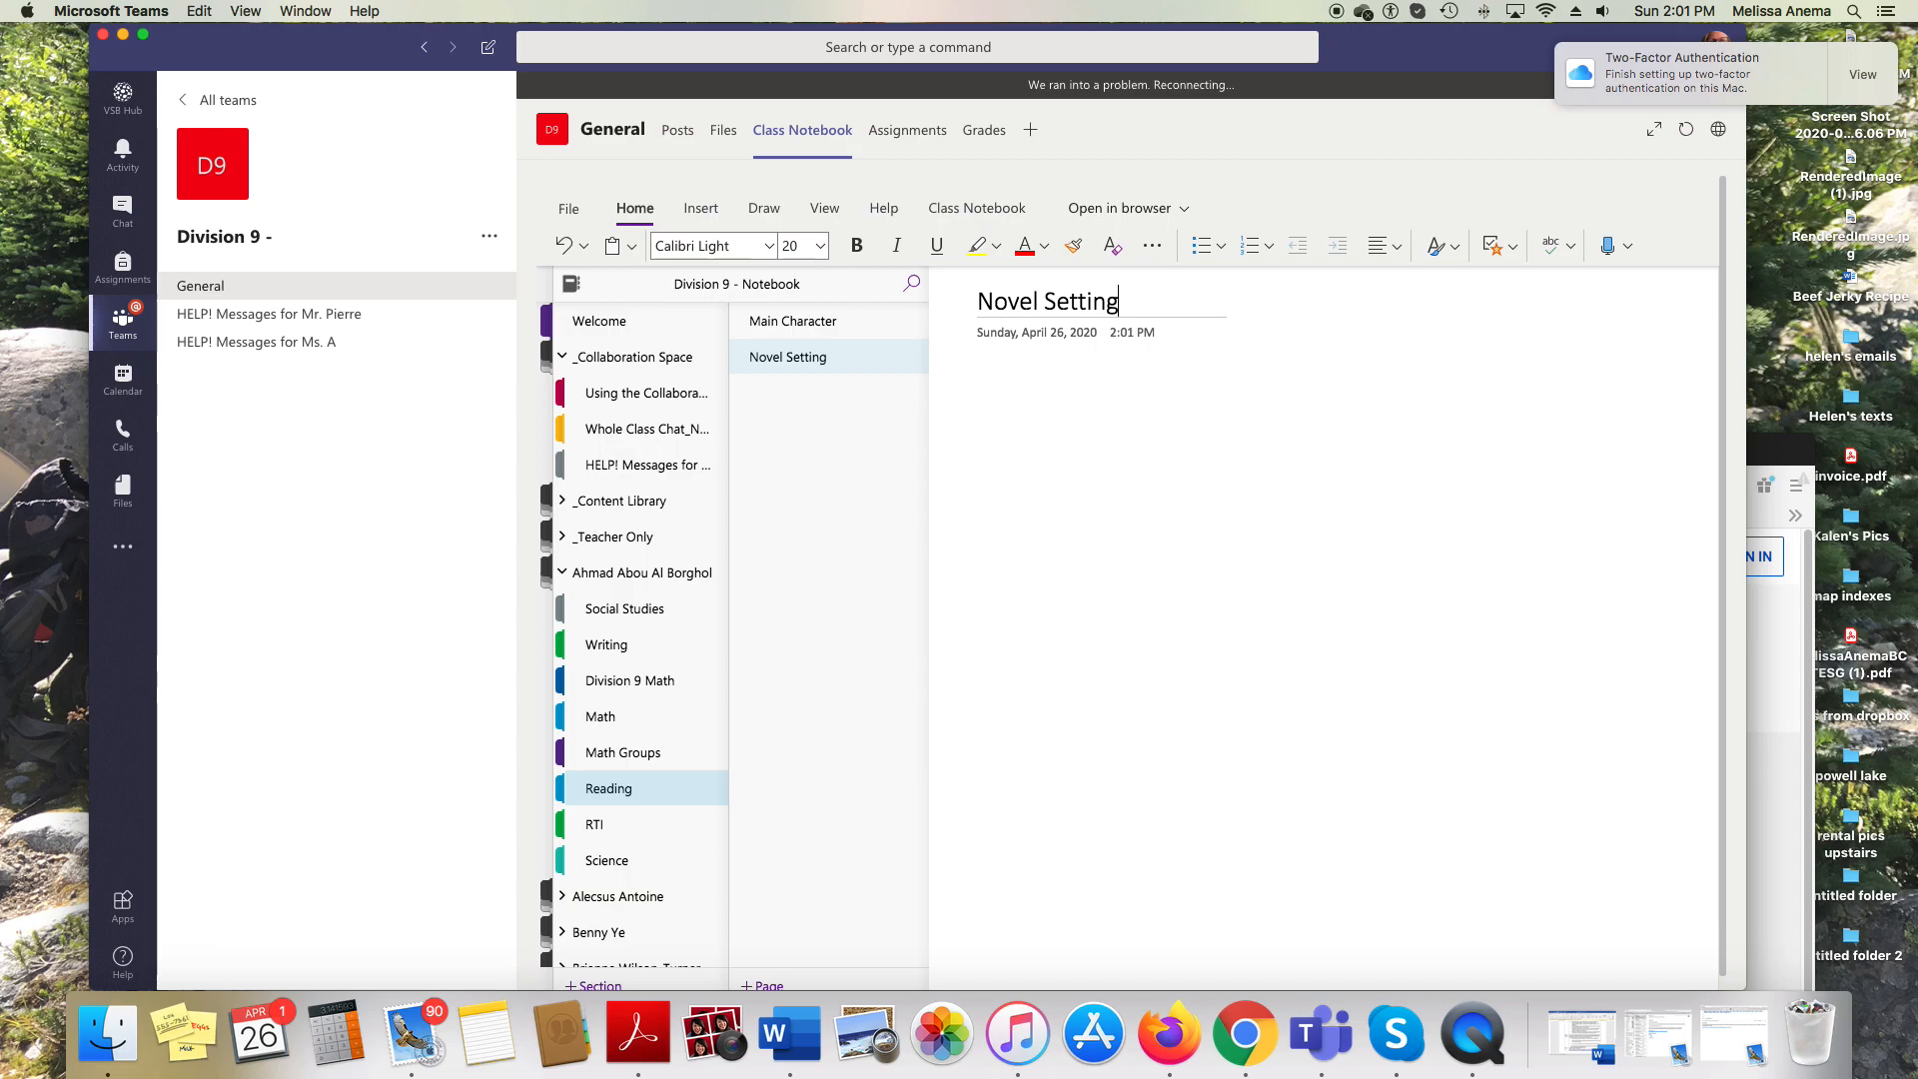
{"action": "left_click", "coordinate": [1014, 389]}
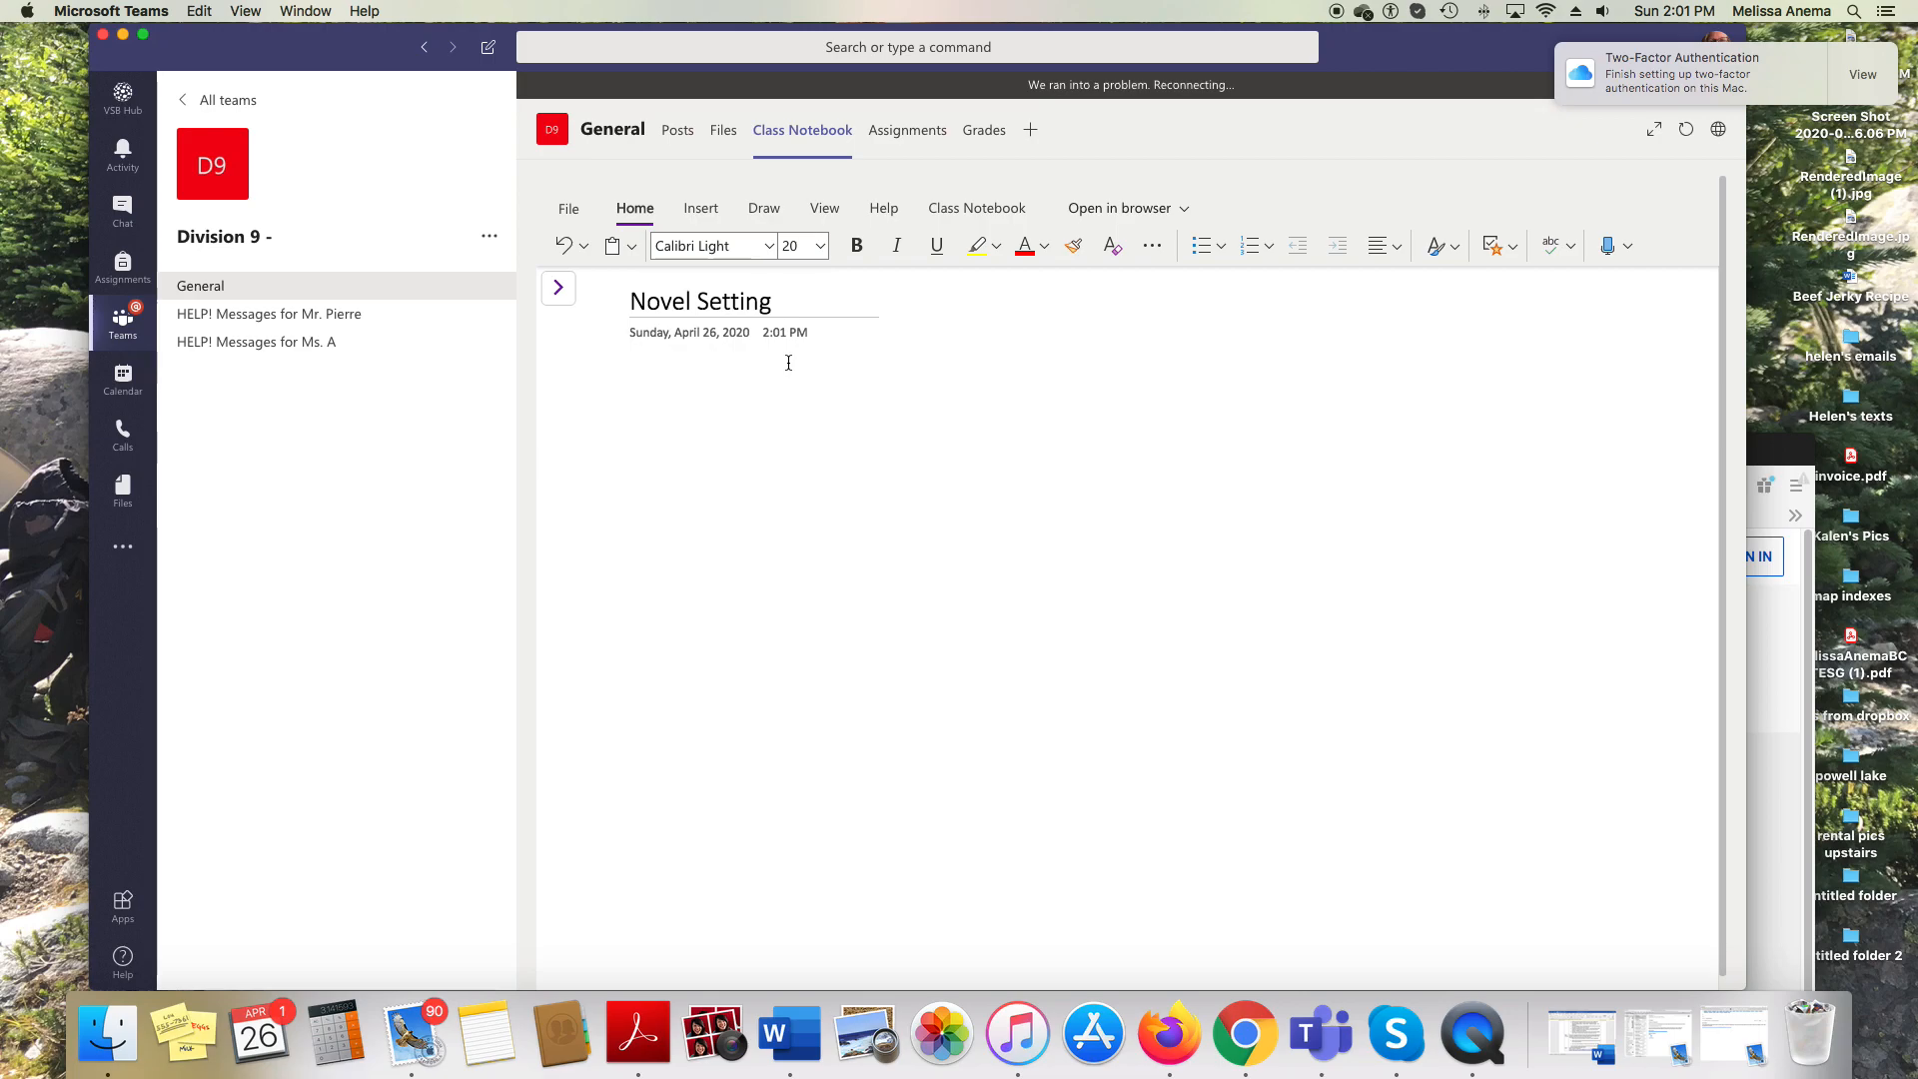
{"action": "key", "text": "BackSpace"}
{"action": "type", "text": "fish,"}
{"action": "key", "text": "BackSpace"}
{"action": "key", "text": "BackSpace"}
{"action": "key", "text": "BackSpace"}
{"action": "key", "text": "BackSpace"}
{"action": "key", "text": "BackSpace"}
{"action": "key", "text": "BackSpace"}
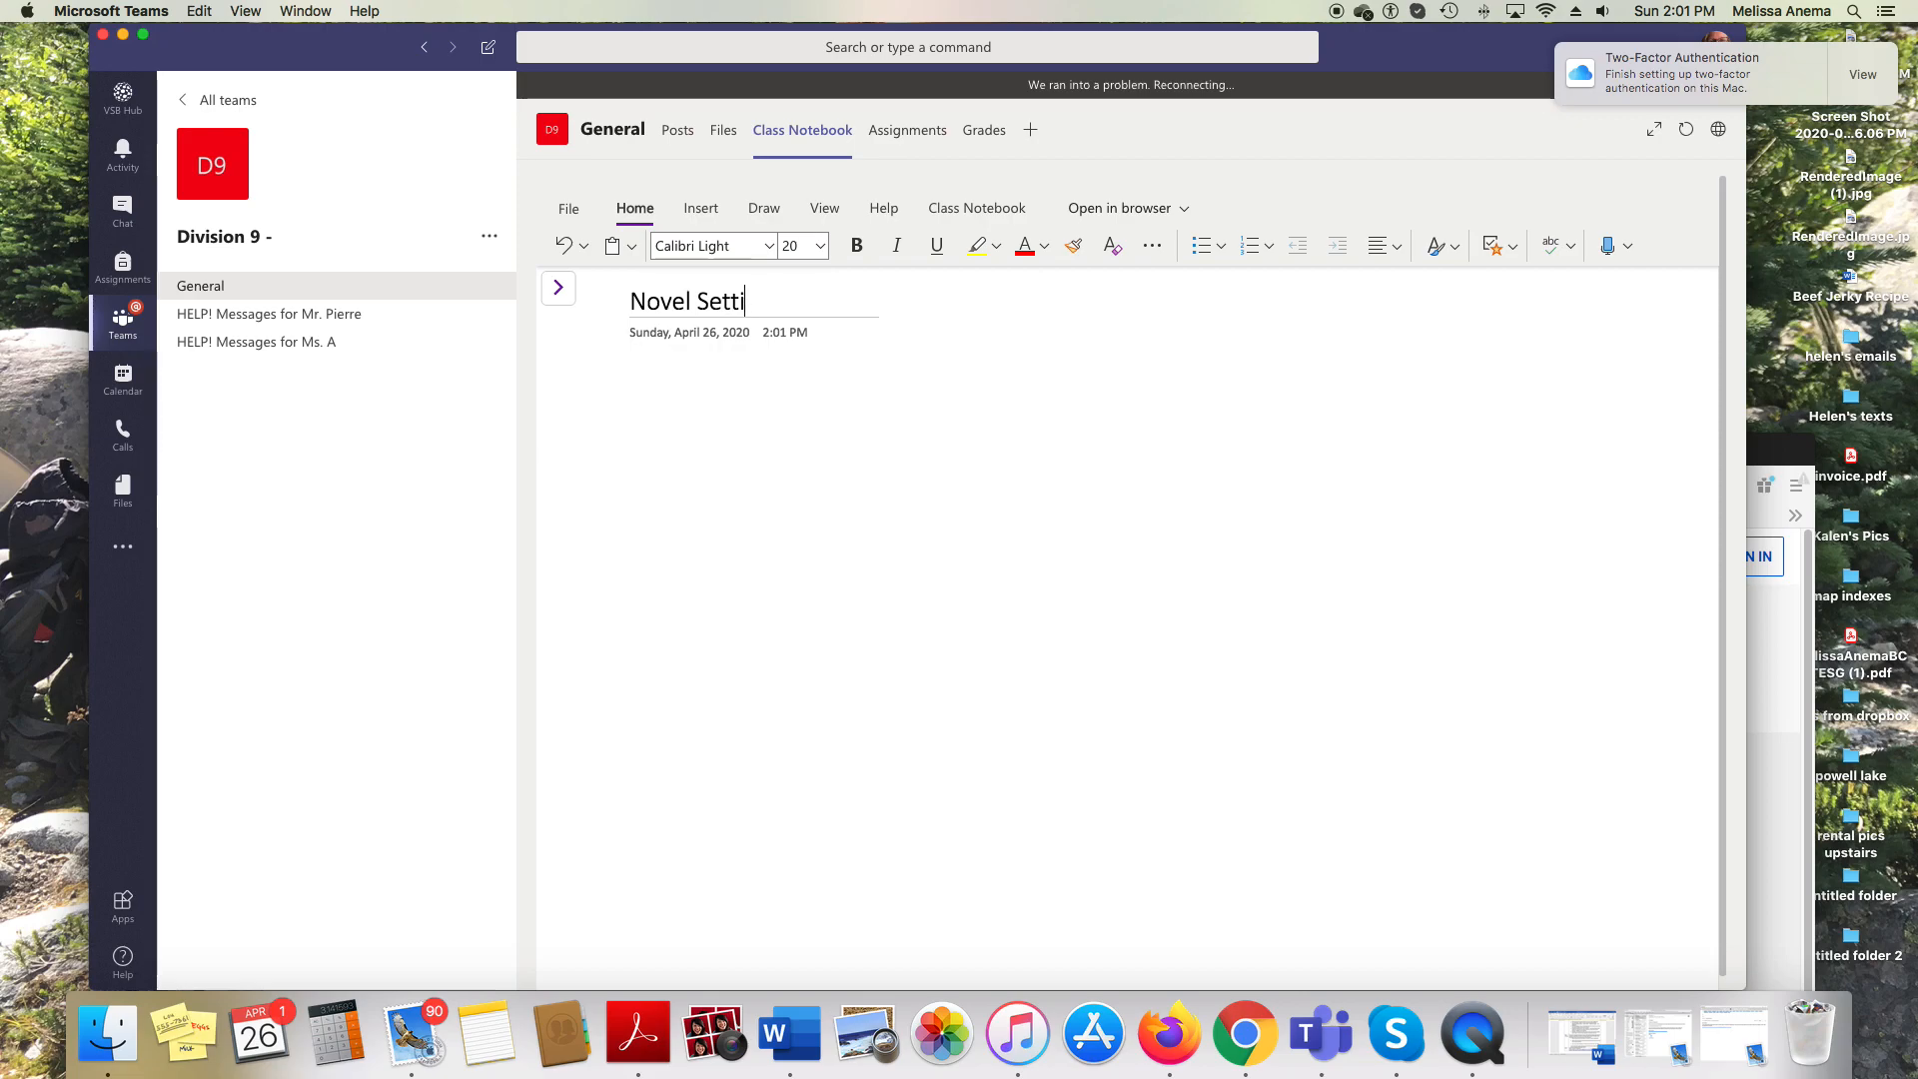
{"action": "type", "text": "ng"}
Begin the Novel Setting page's body text with "In the Novel, The Thing About Jellyfish, most of this section", correcting the capitalisation of "About".
{"action": "key", "text": "Return"}
{"action": "type", "text": "In the Novel, The Thin"}
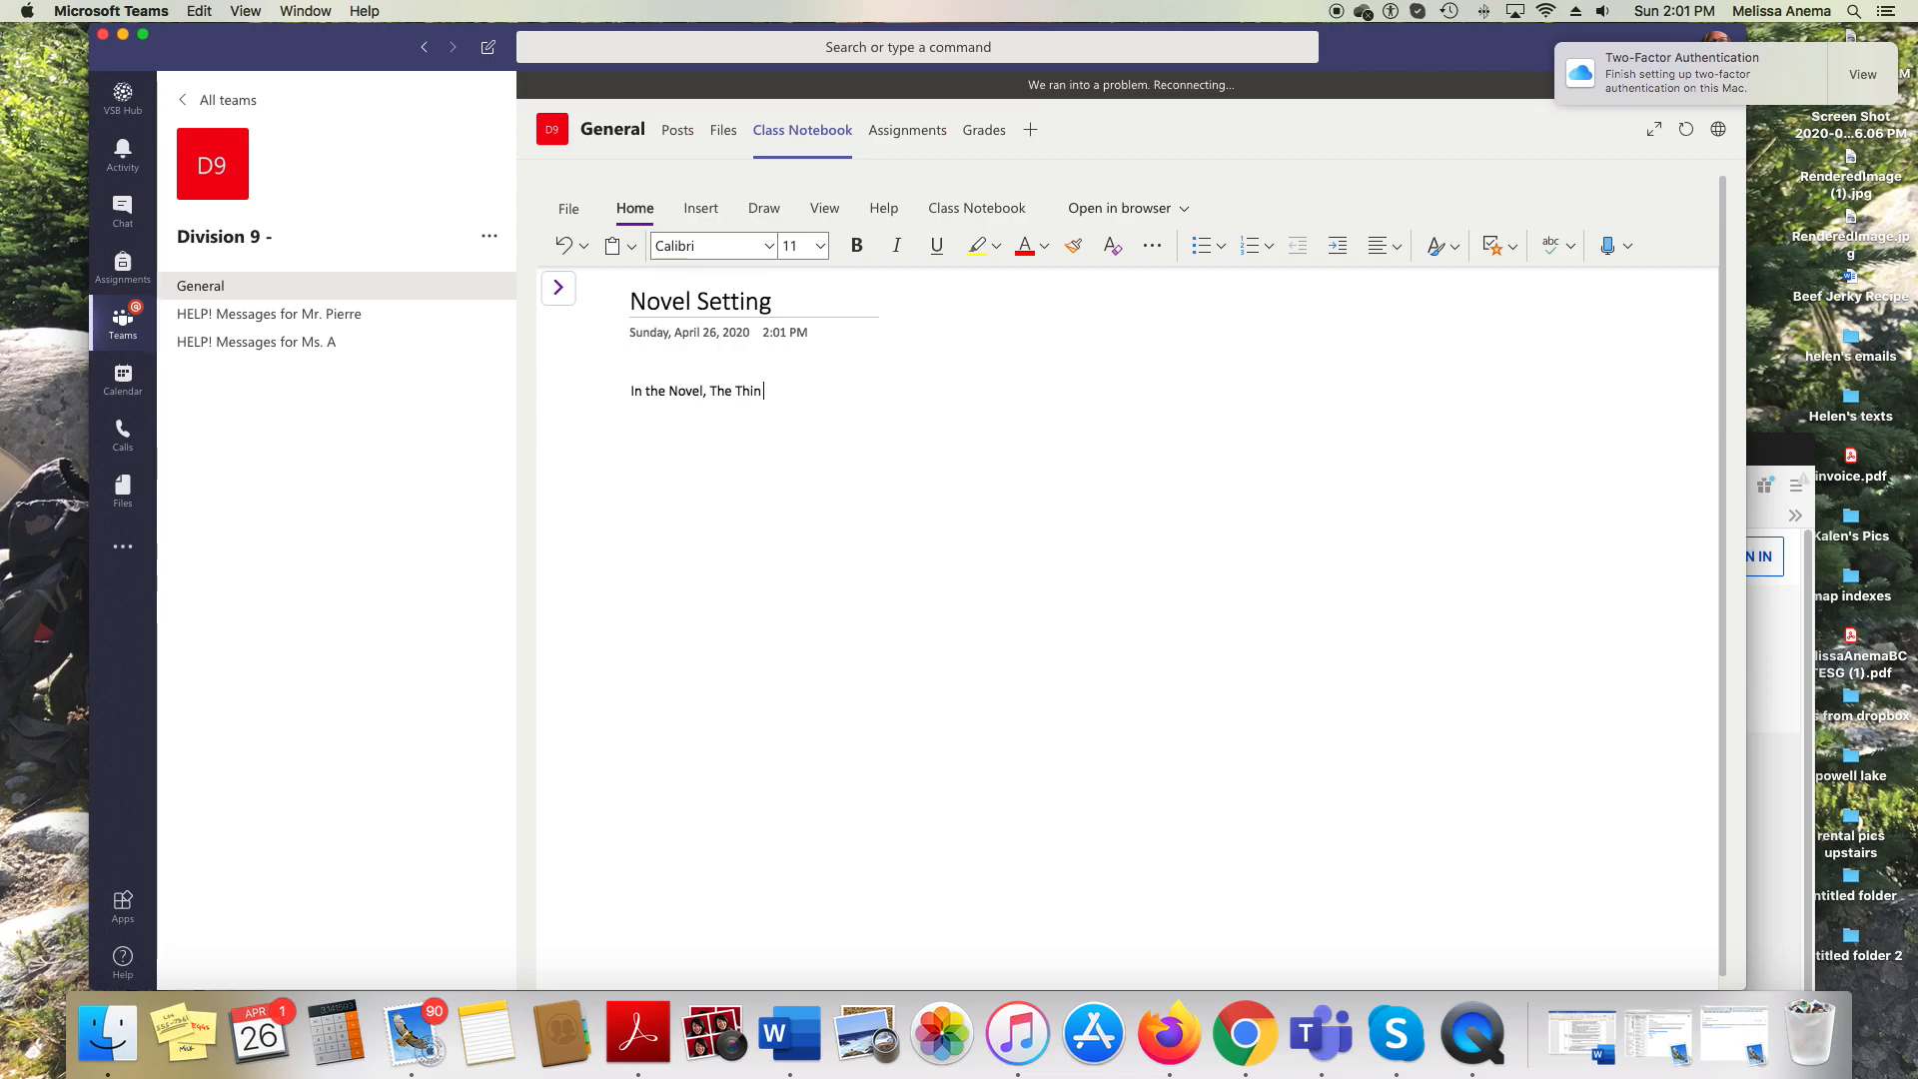
{"action": "type", "text": "g ABout Jellyfish,"}
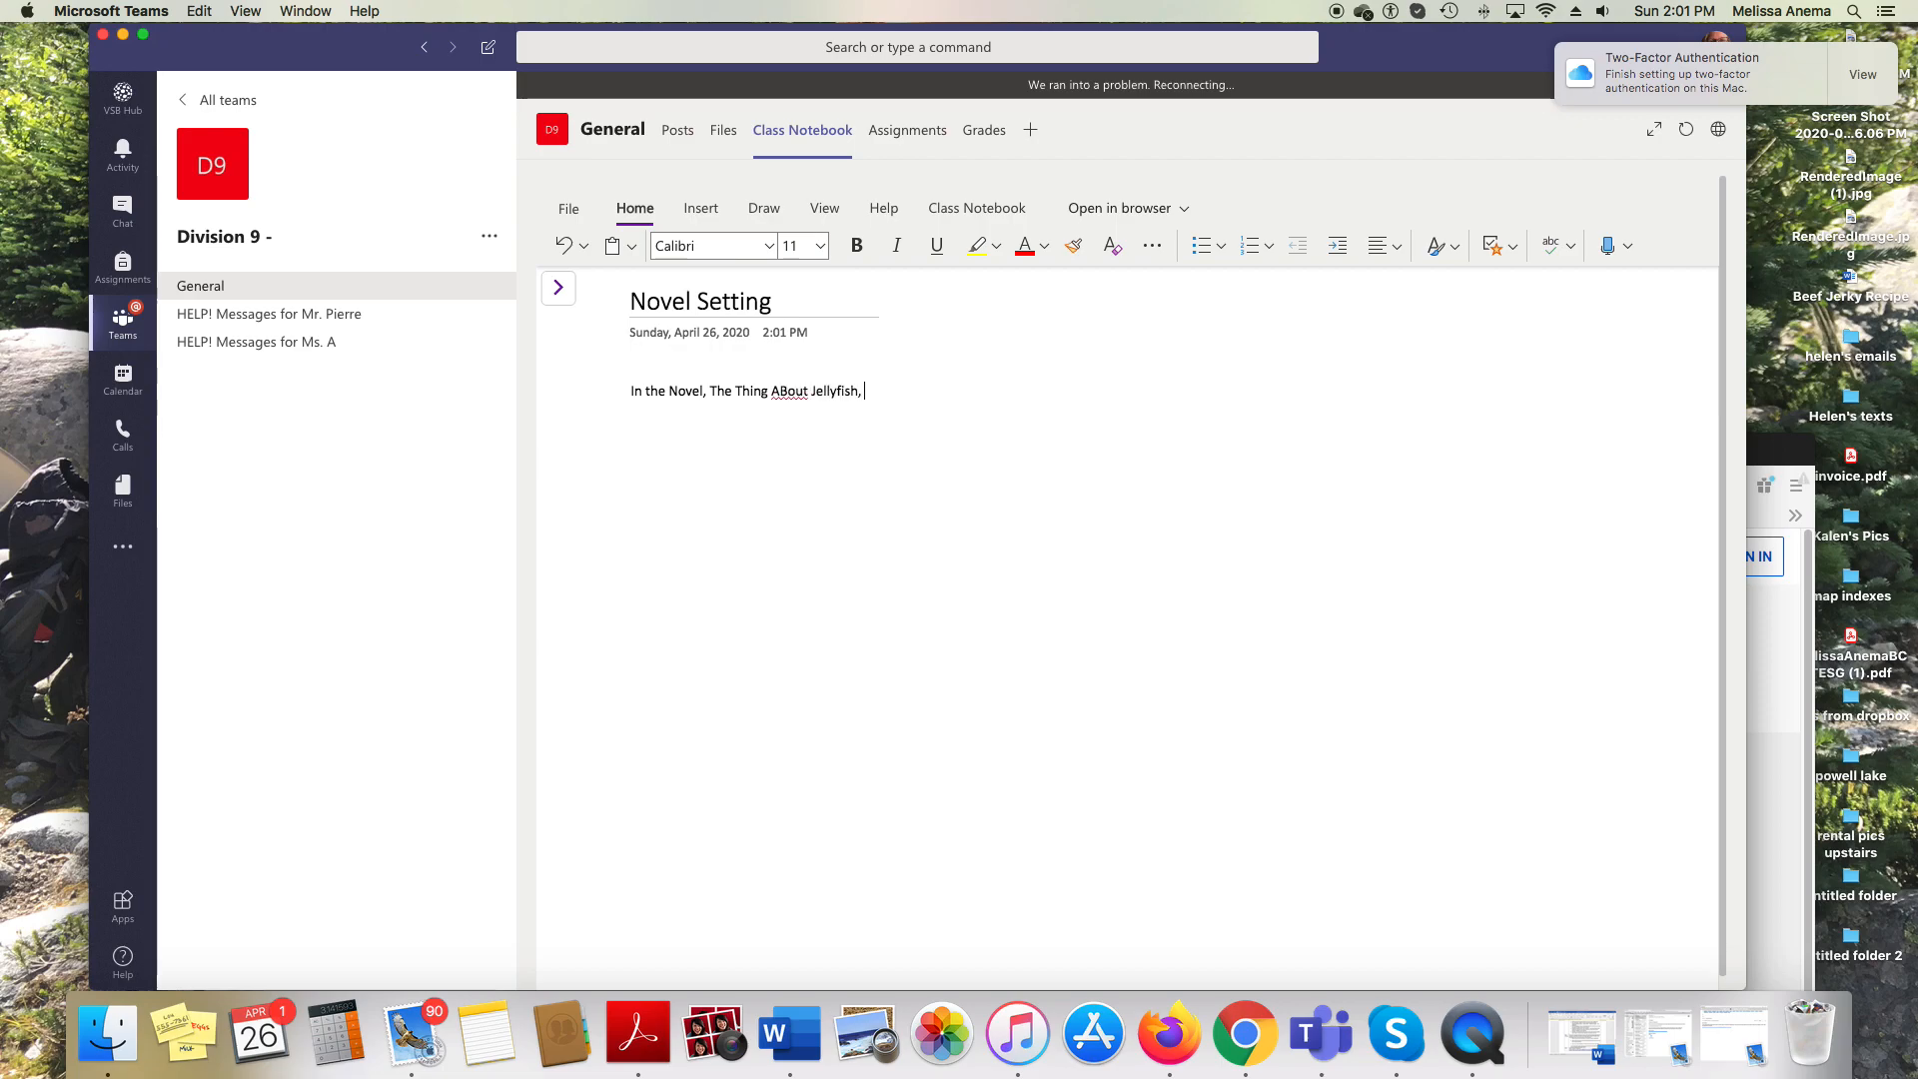
{"action": "left_click", "coordinate": [780, 393]}
{"action": "key", "text": "BackSpace"}
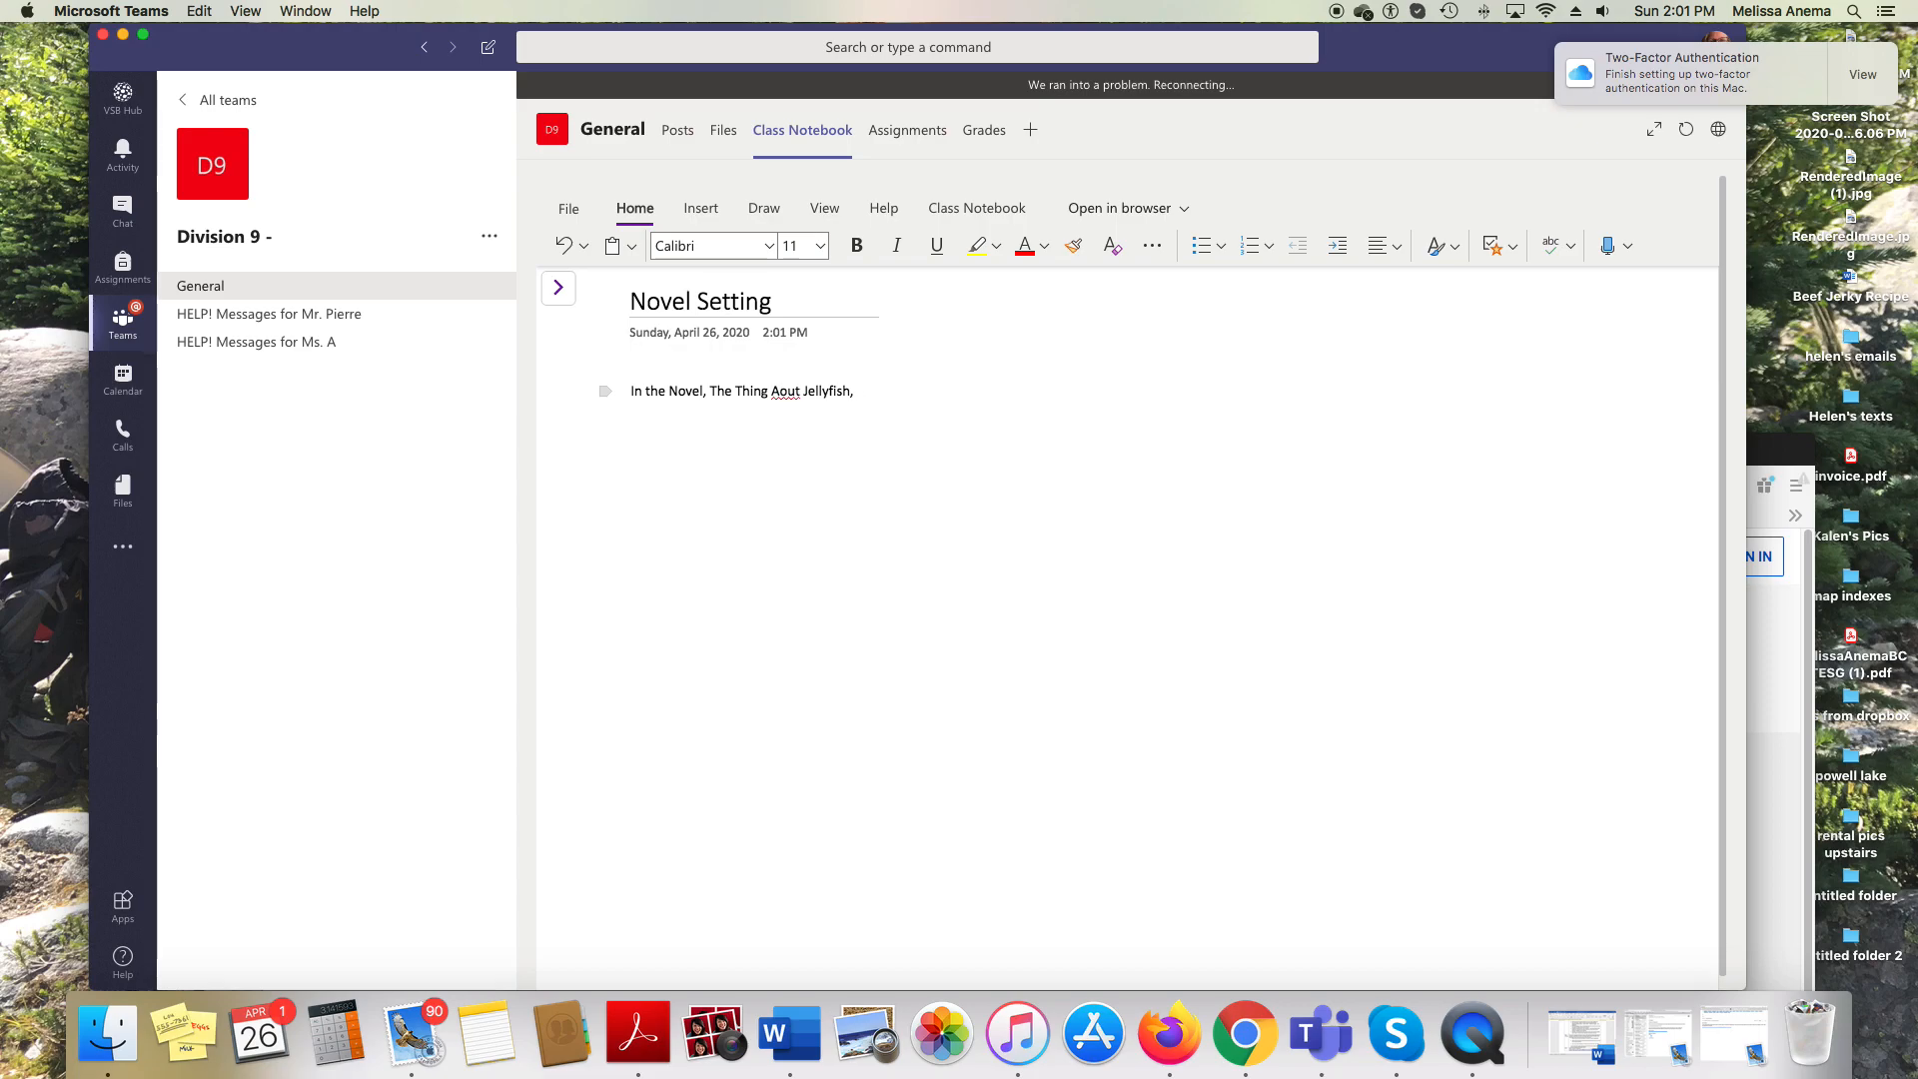
{"action": "type", "text": "bout Jellyfish, most of this secti"}
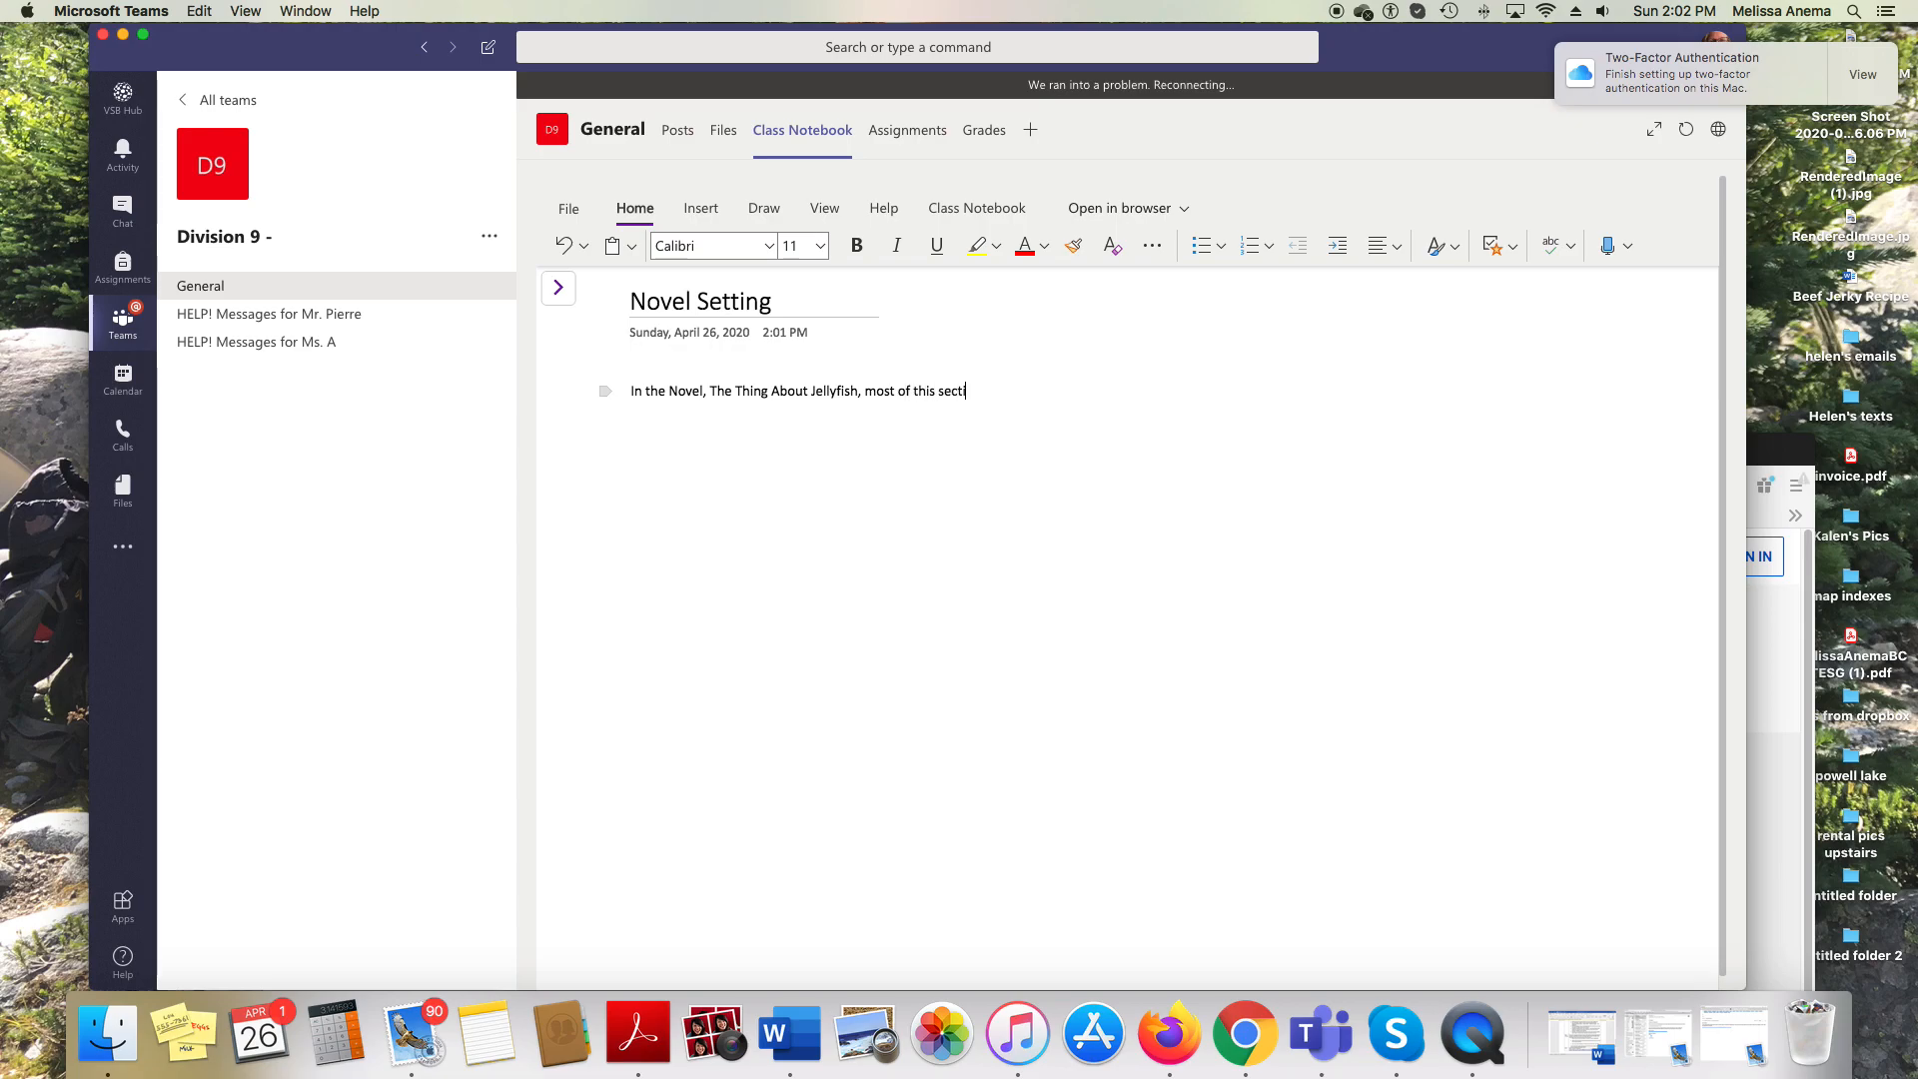
Continue the text with "takes place at Suzy's house, school, or in her memory. I am going to pick her school to describe.".
{"action": "type", "text": "o takes place at Suzy's house o"}
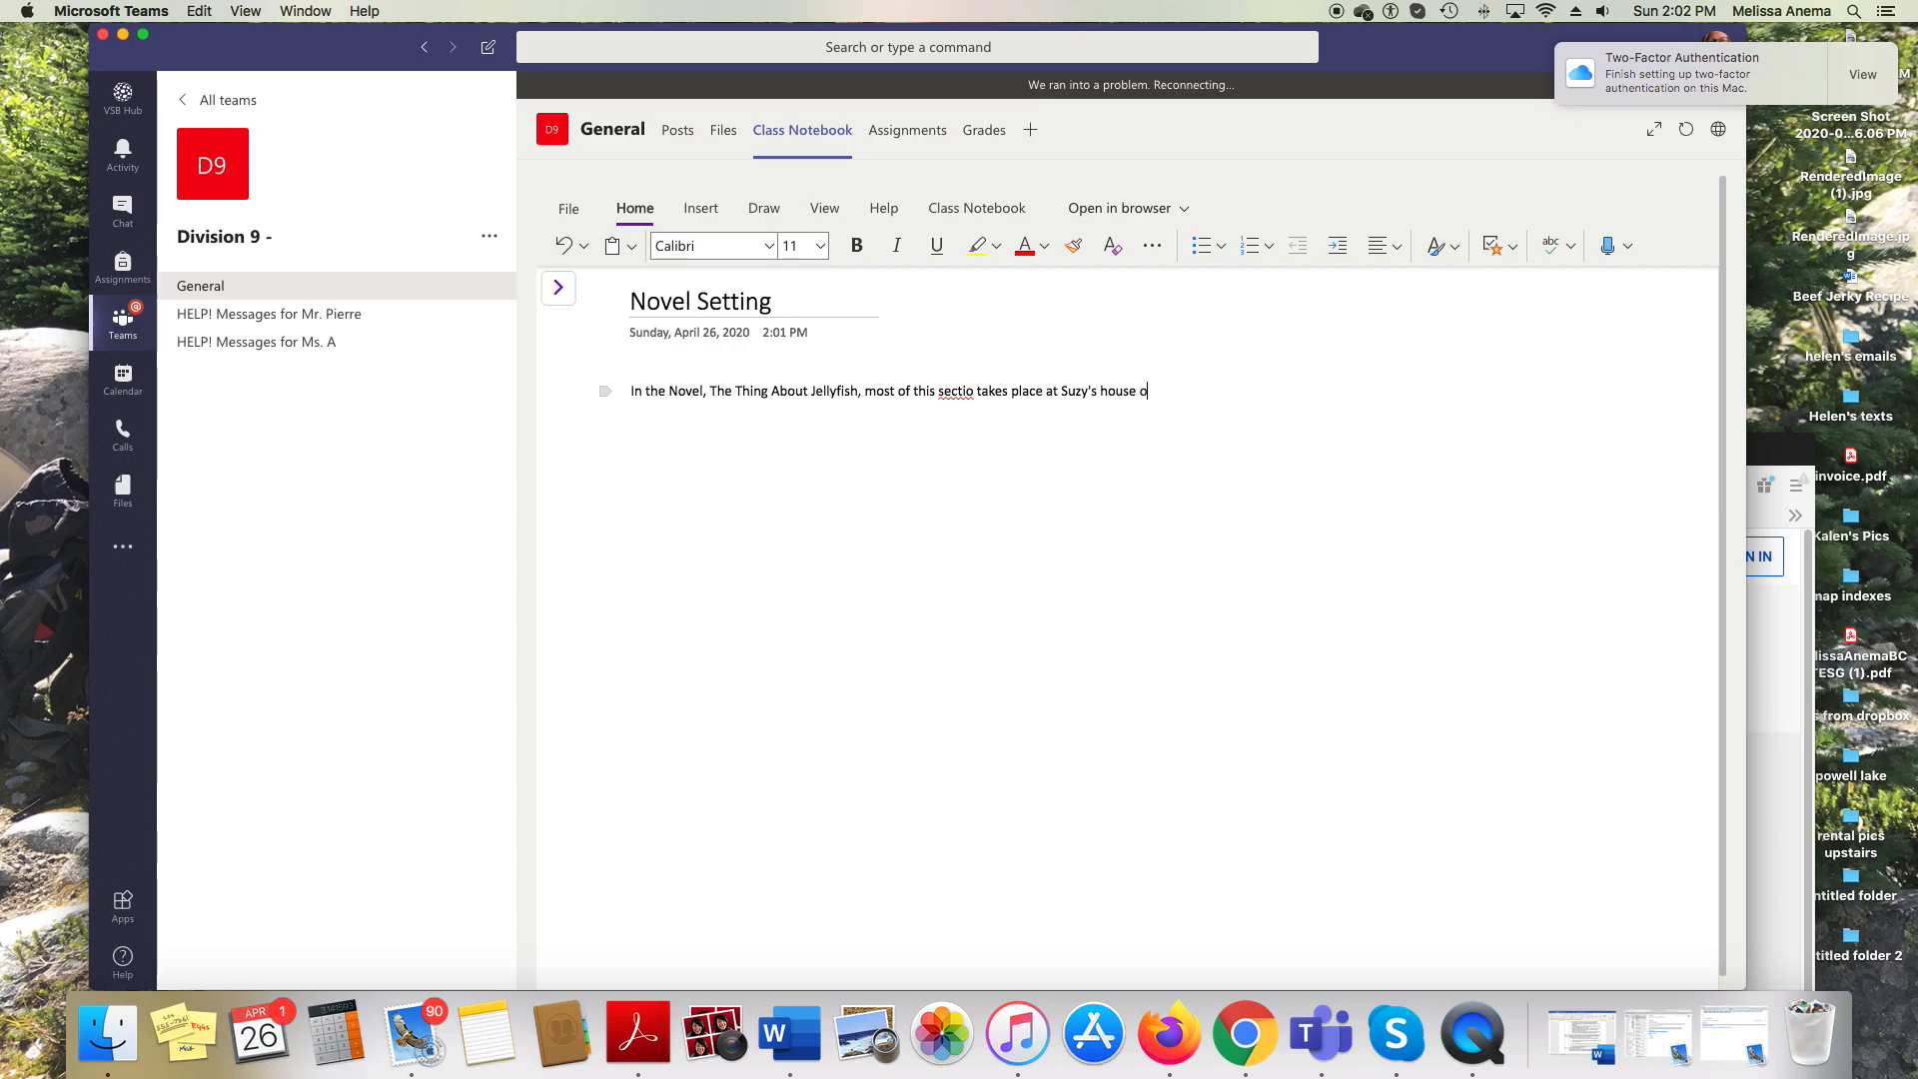
{"action": "left_click", "coordinate": [974, 391]}
{"action": "type", "text": "n"}
{"action": "left_click", "coordinate": [1161, 391]}
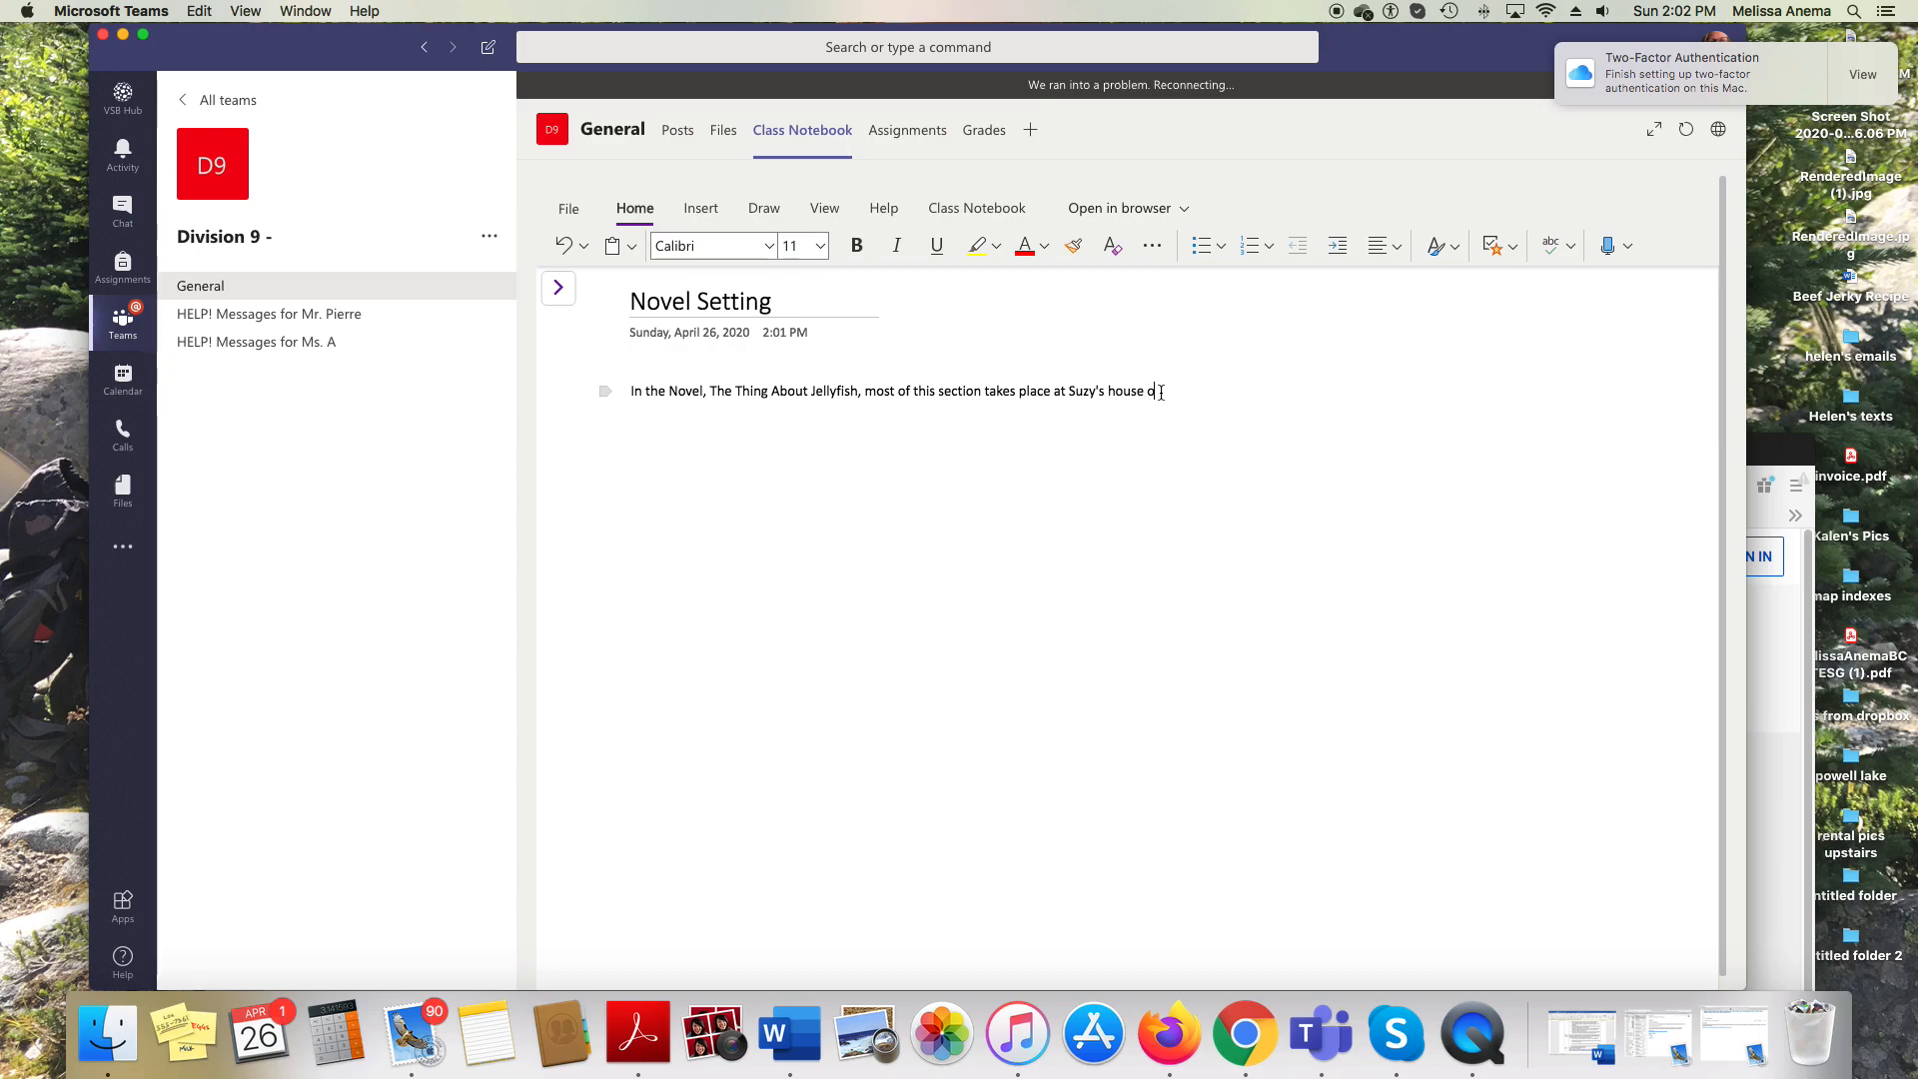
{"action": "type", "text": ", school, or in her memory. I am going"}
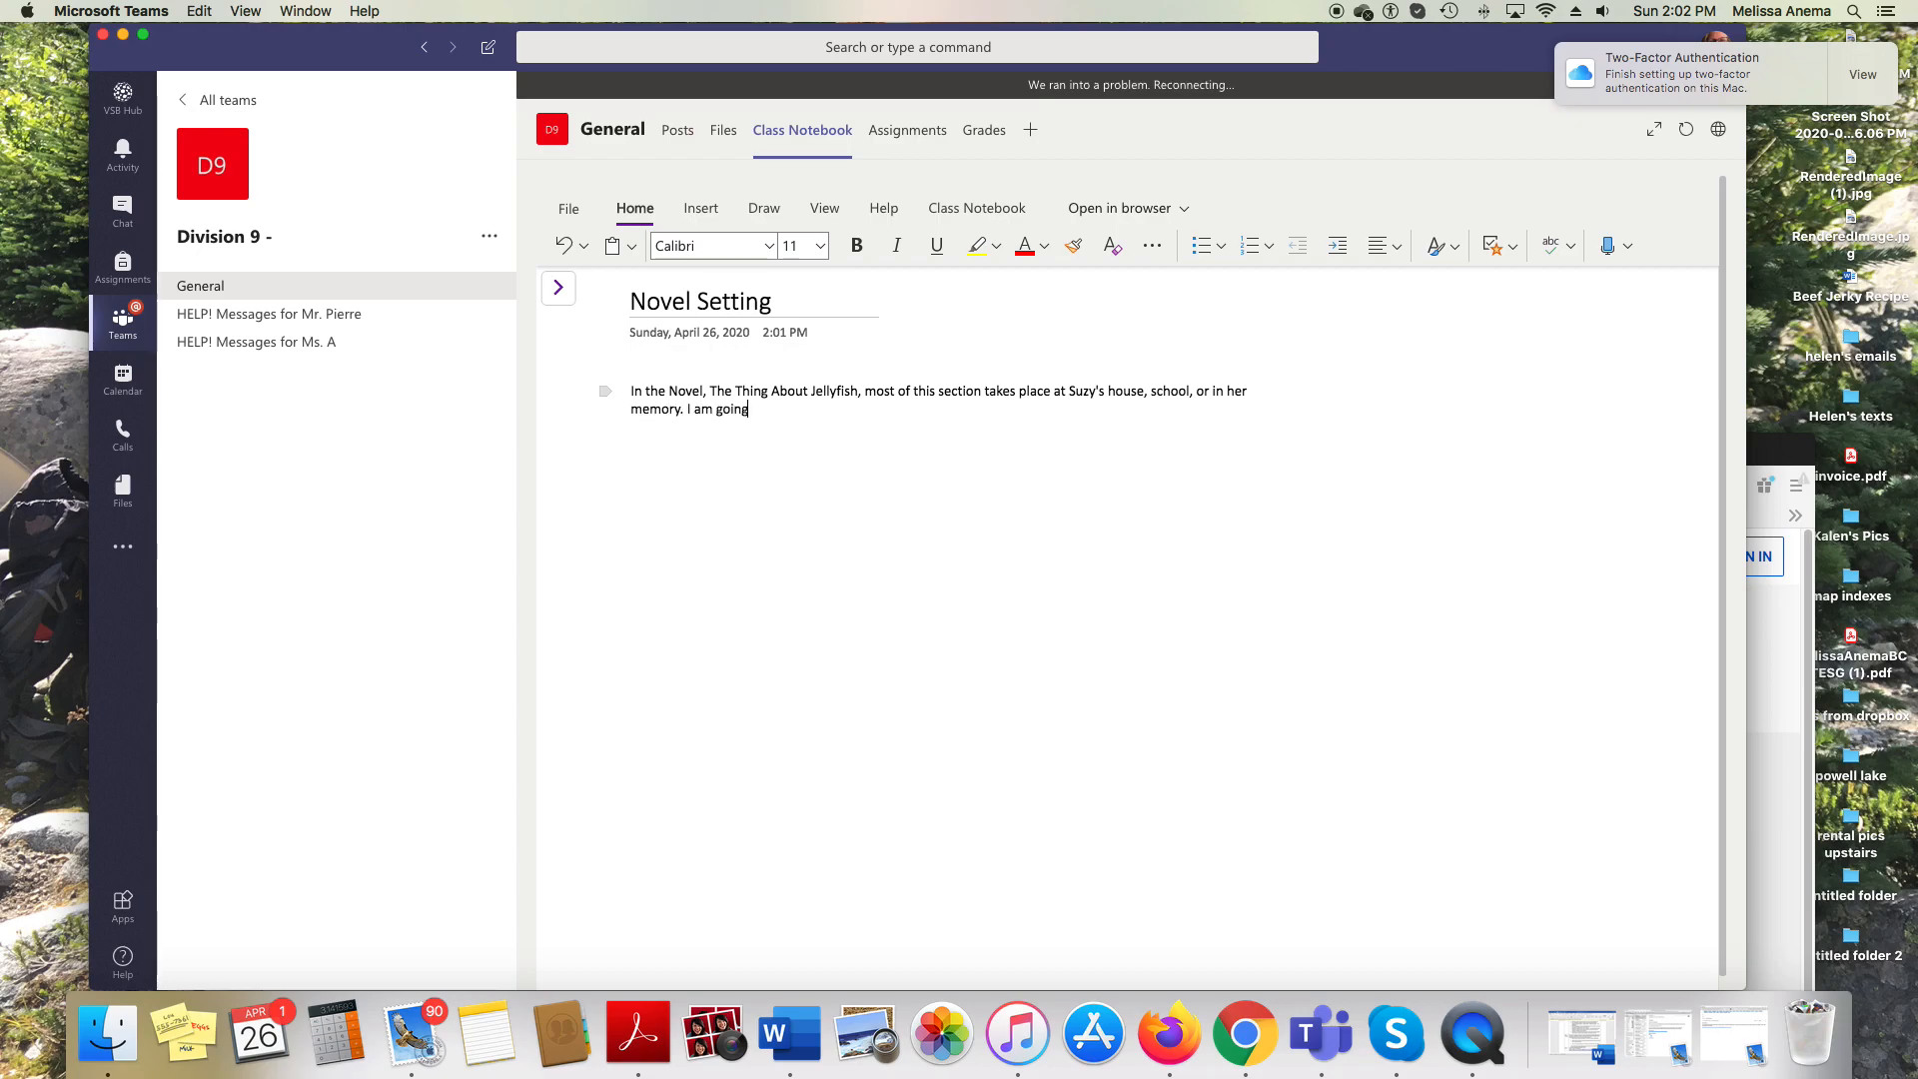
{"action": "type", "text": " to pick her school to de"}
Leave the current page, reopen the Class Notebook and show its section navigation.
{"action": "left_click", "coordinate": [433, 60]}
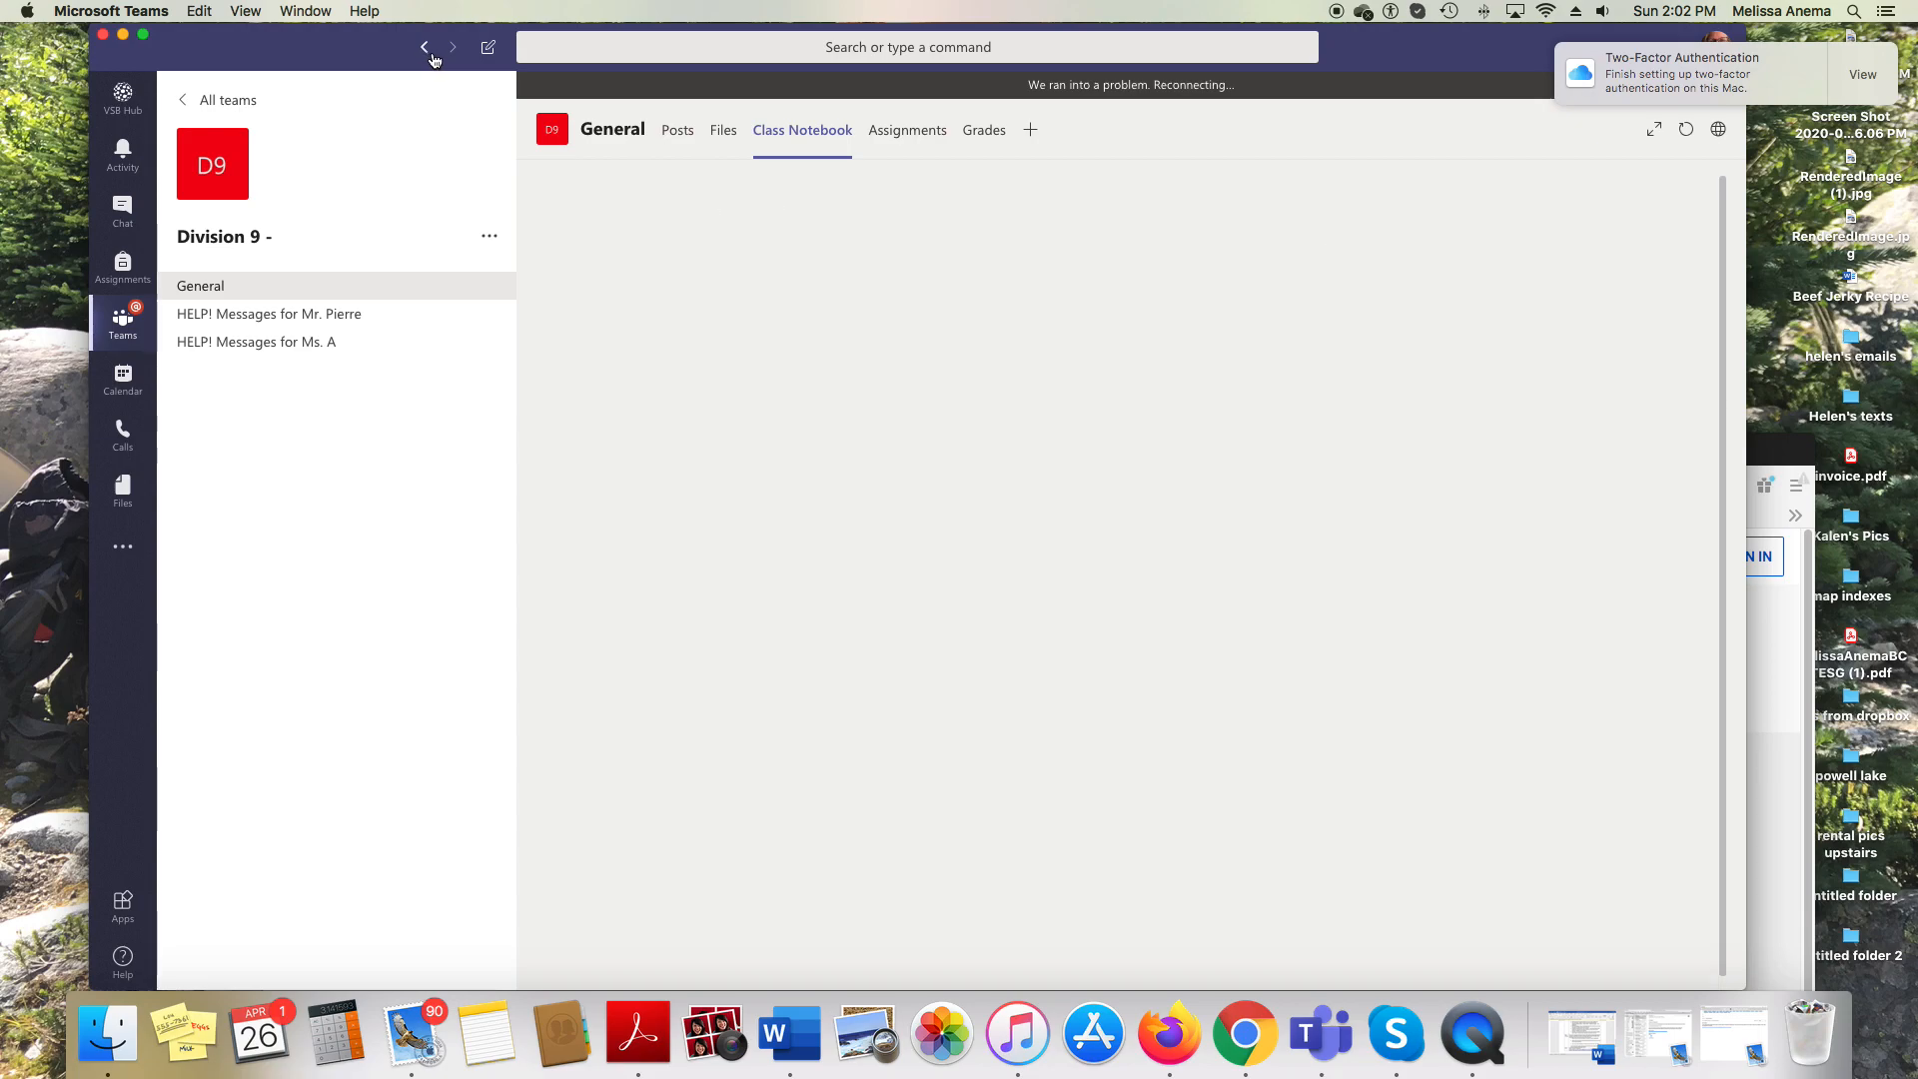
{"action": "left_click", "coordinate": [812, 131]}
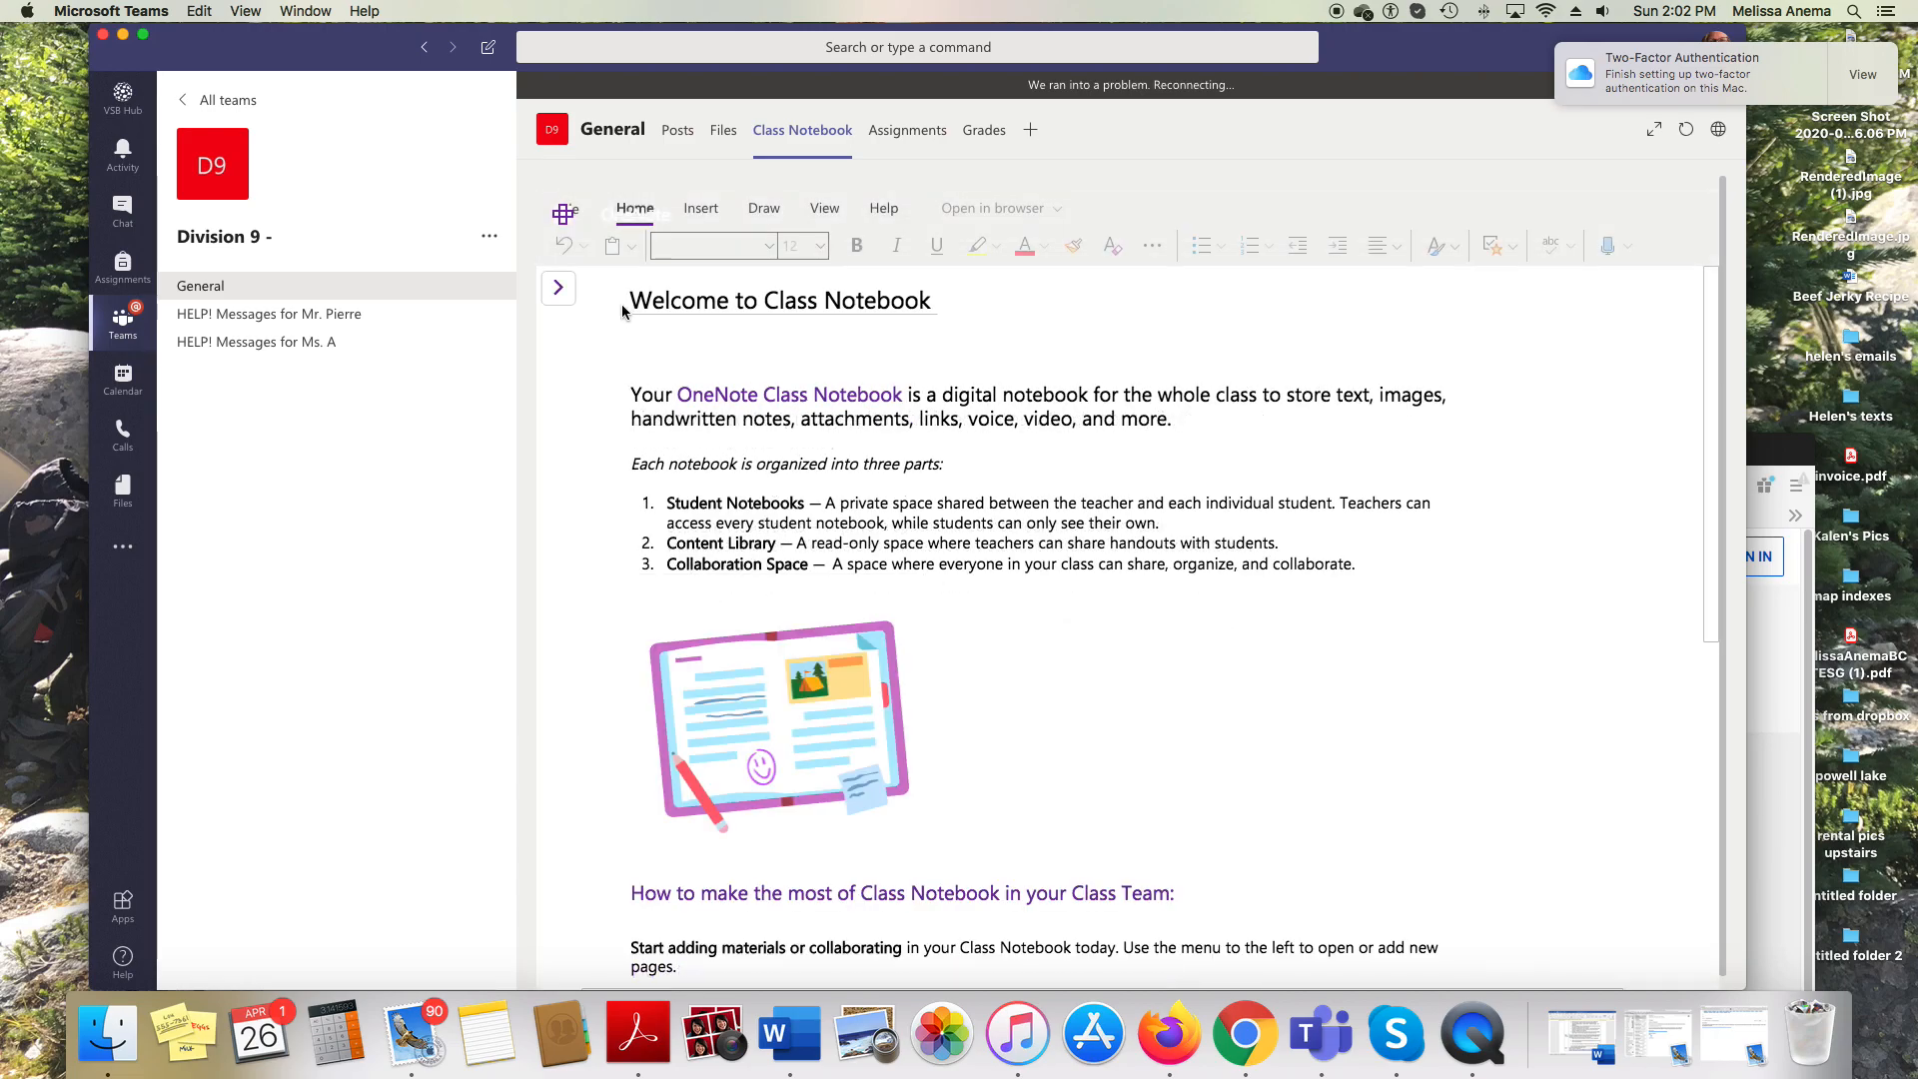
{"action": "left_click", "coordinate": [558, 289]}
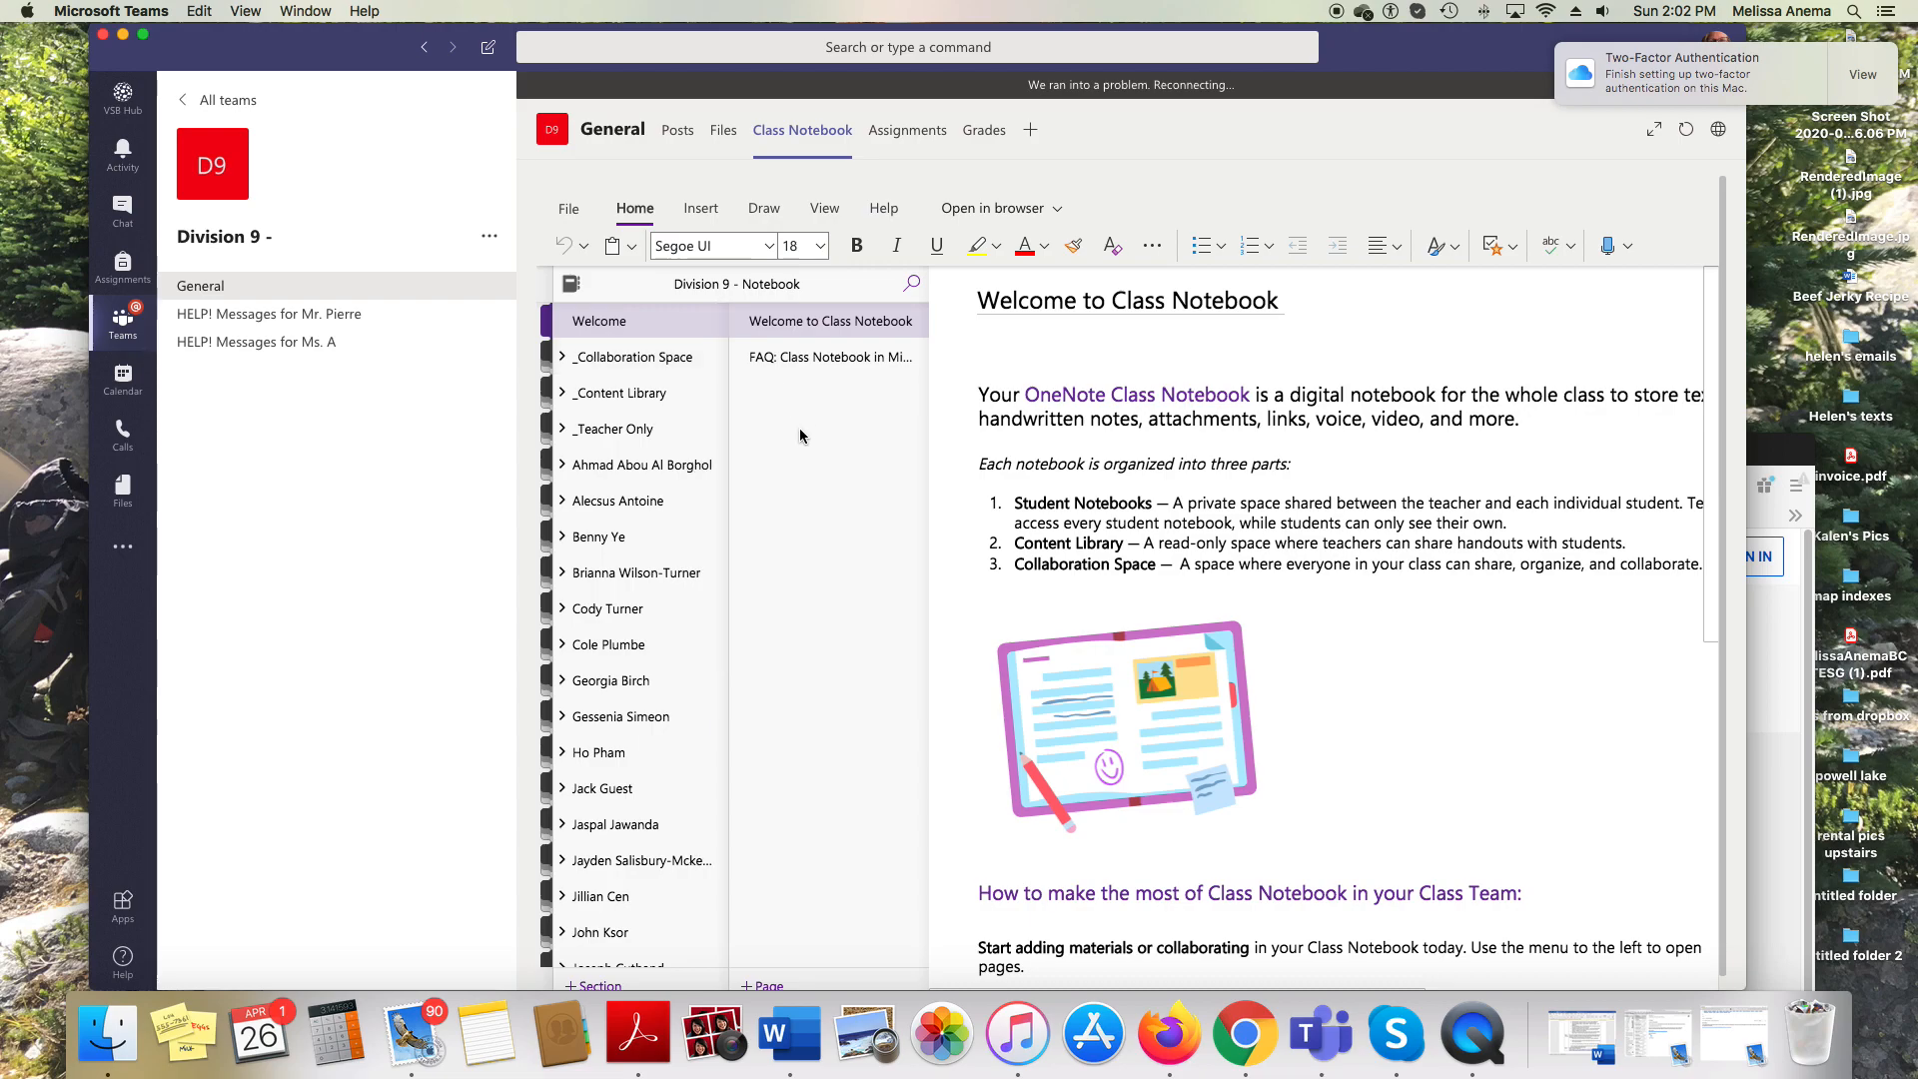
Expand the student's notebook and review the Writing section and the Novel Setting page in the Reading section.
{"action": "left_click", "coordinate": [644, 467]}
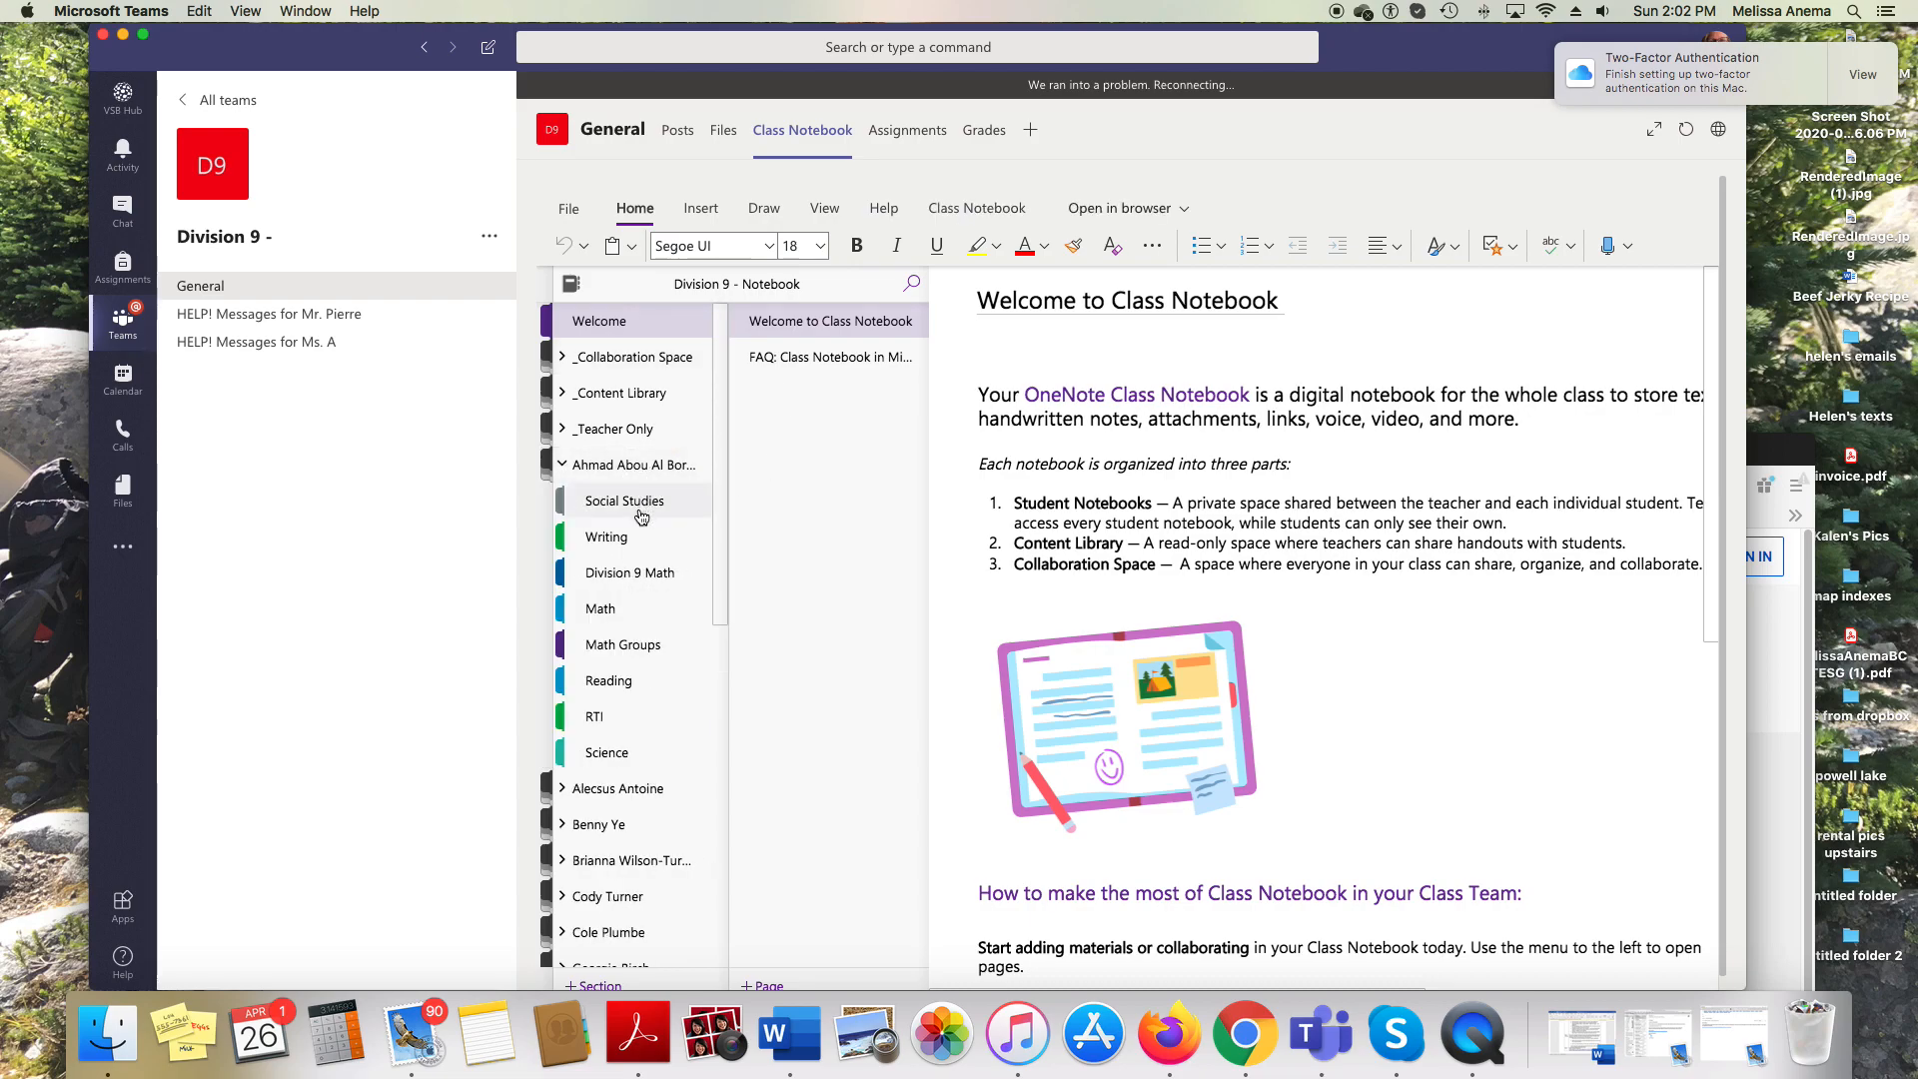
{"action": "left_click", "coordinate": [621, 541]}
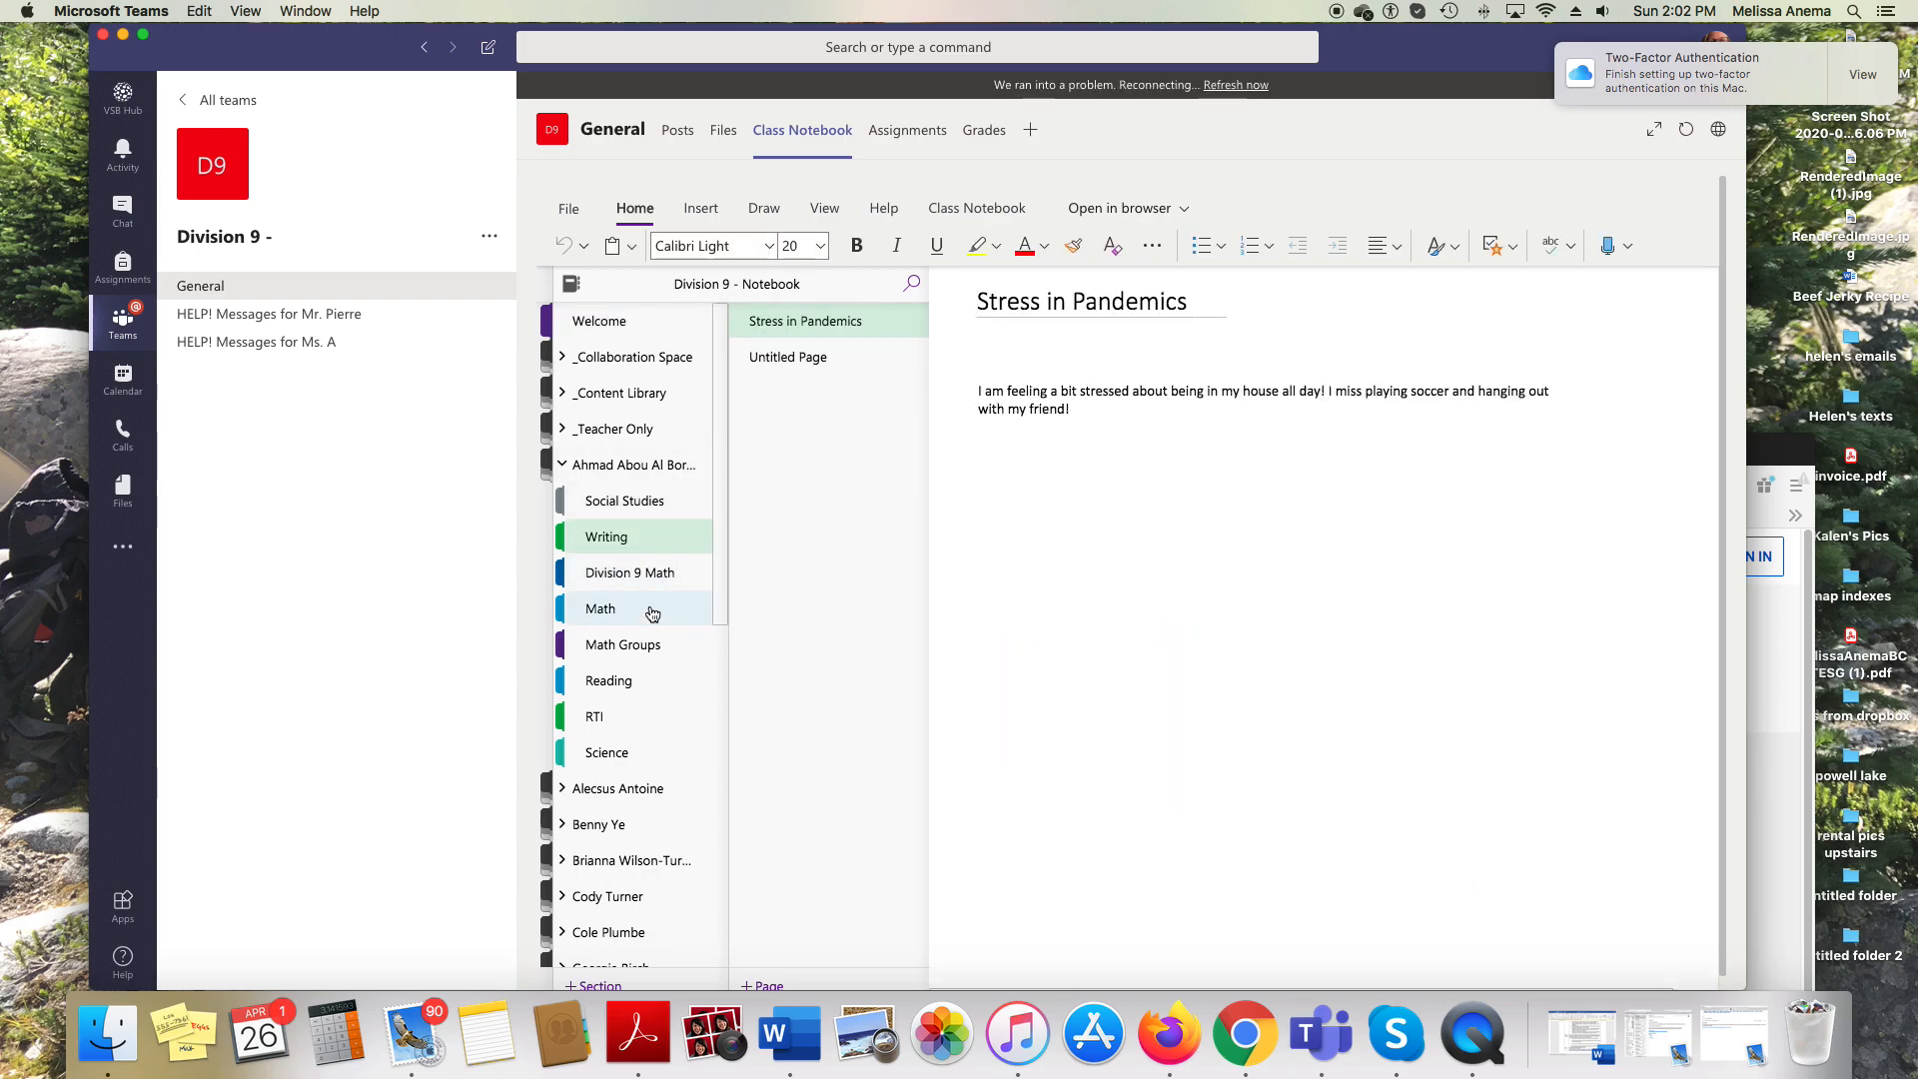
{"action": "left_click", "coordinate": [640, 686]}
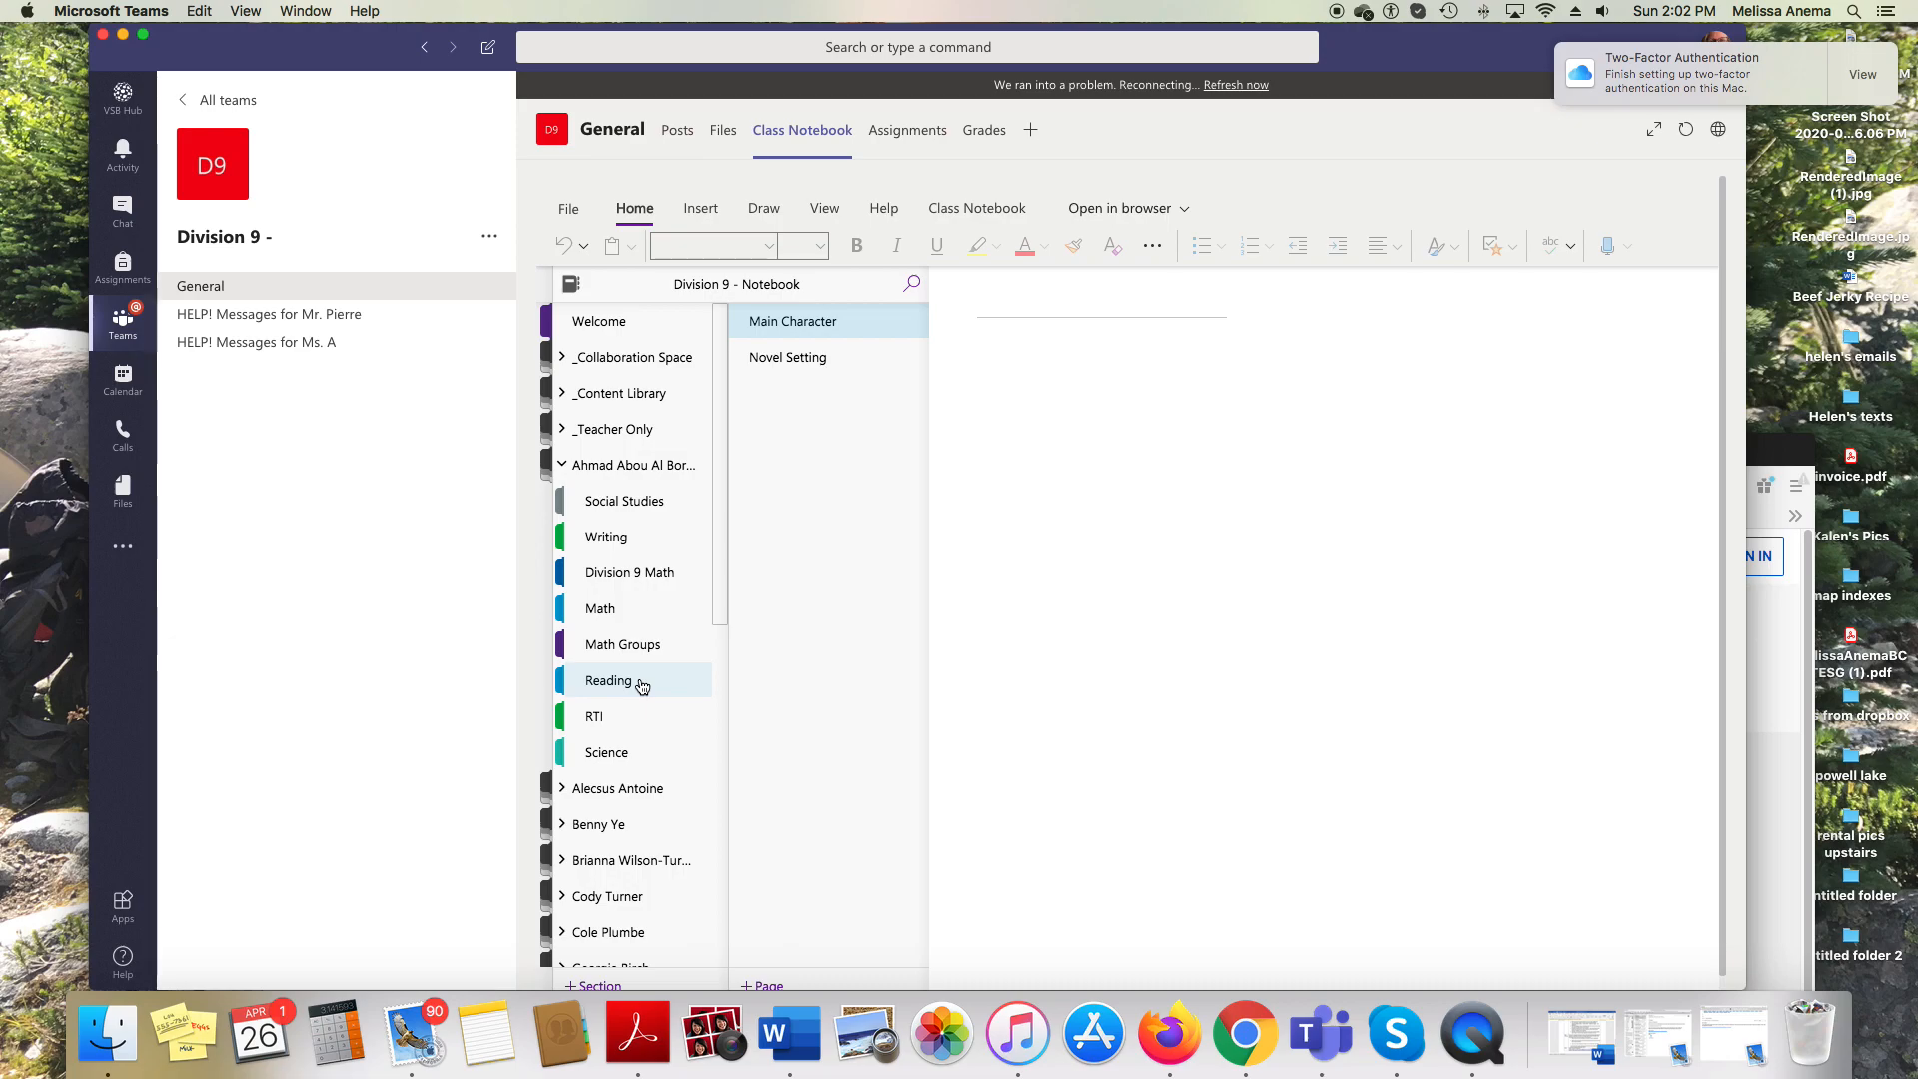
{"action": "left_click", "coordinate": [809, 360]}
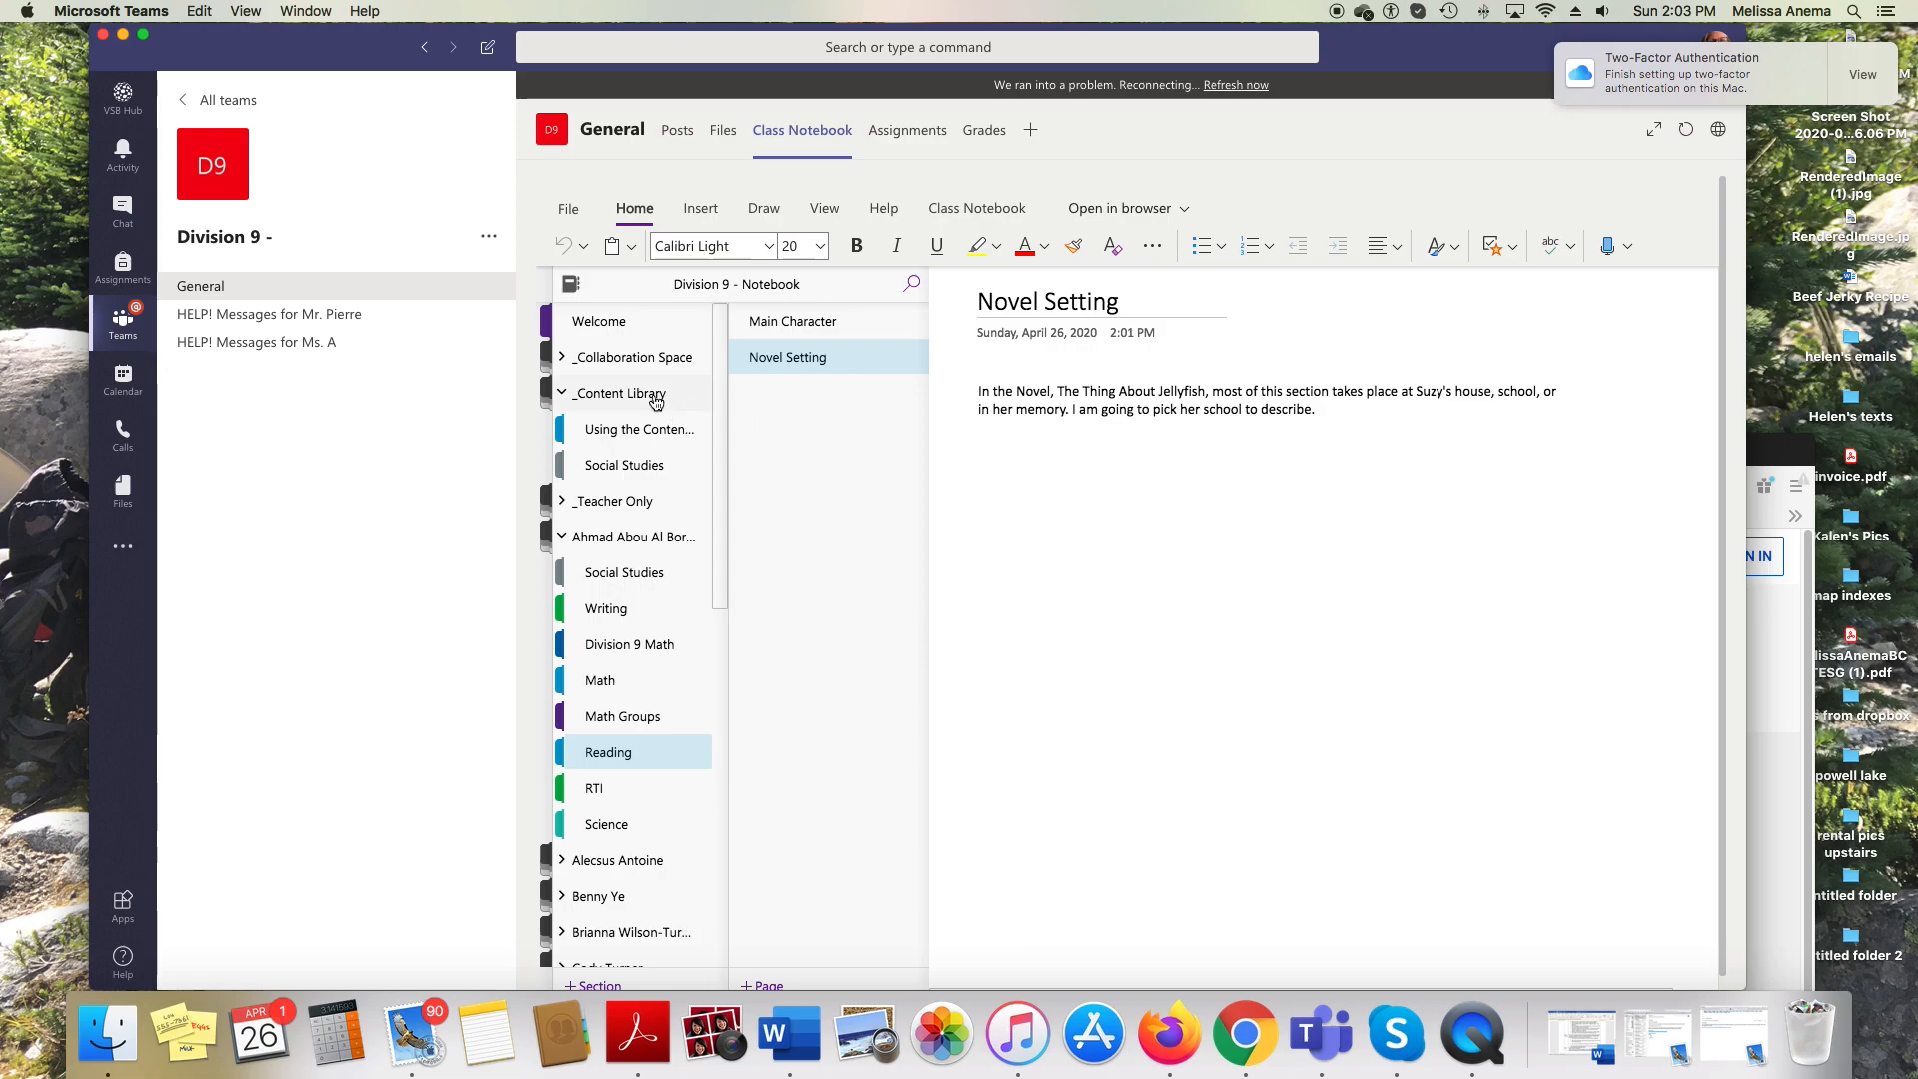
Expand the Content Library and open its Social Studies section.
{"action": "left_click", "coordinate": [594, 396]}
{"action": "left_click", "coordinate": [610, 396]}
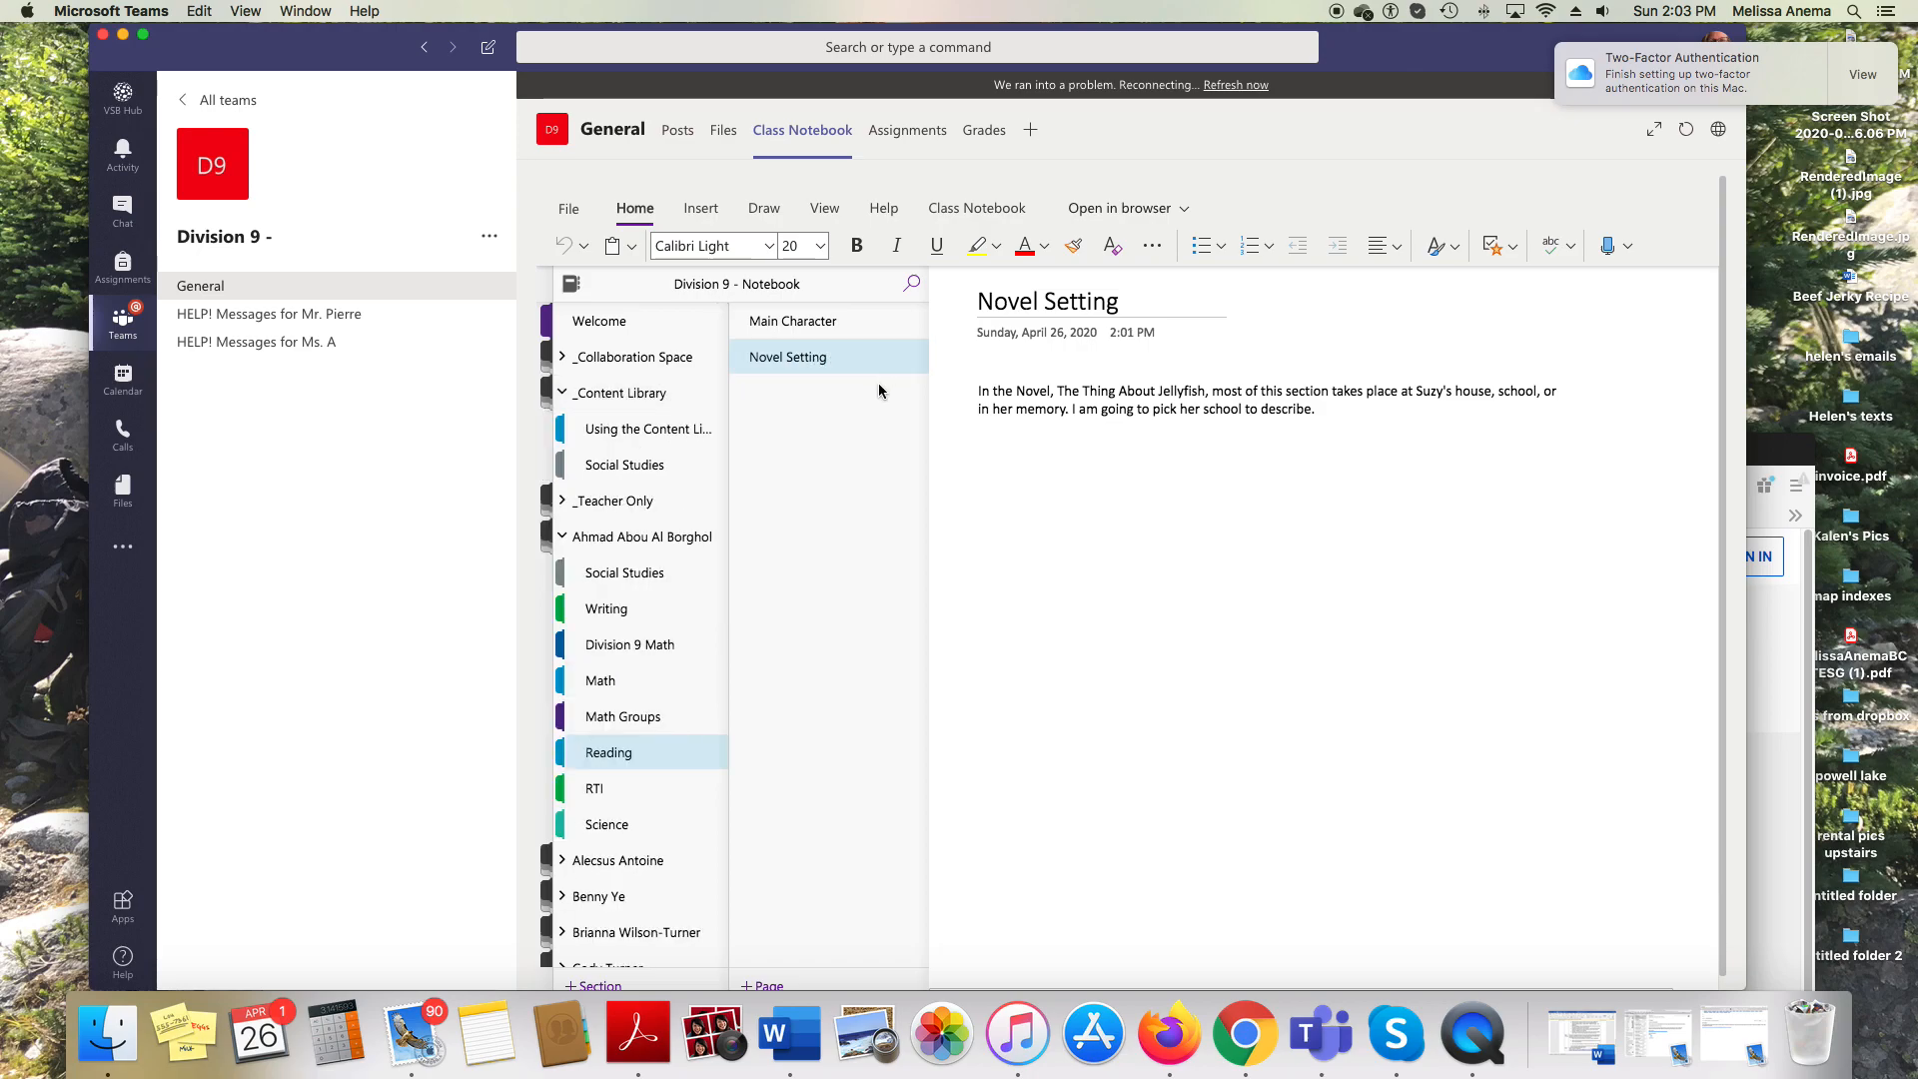
{"action": "left_click", "coordinate": [640, 463]}
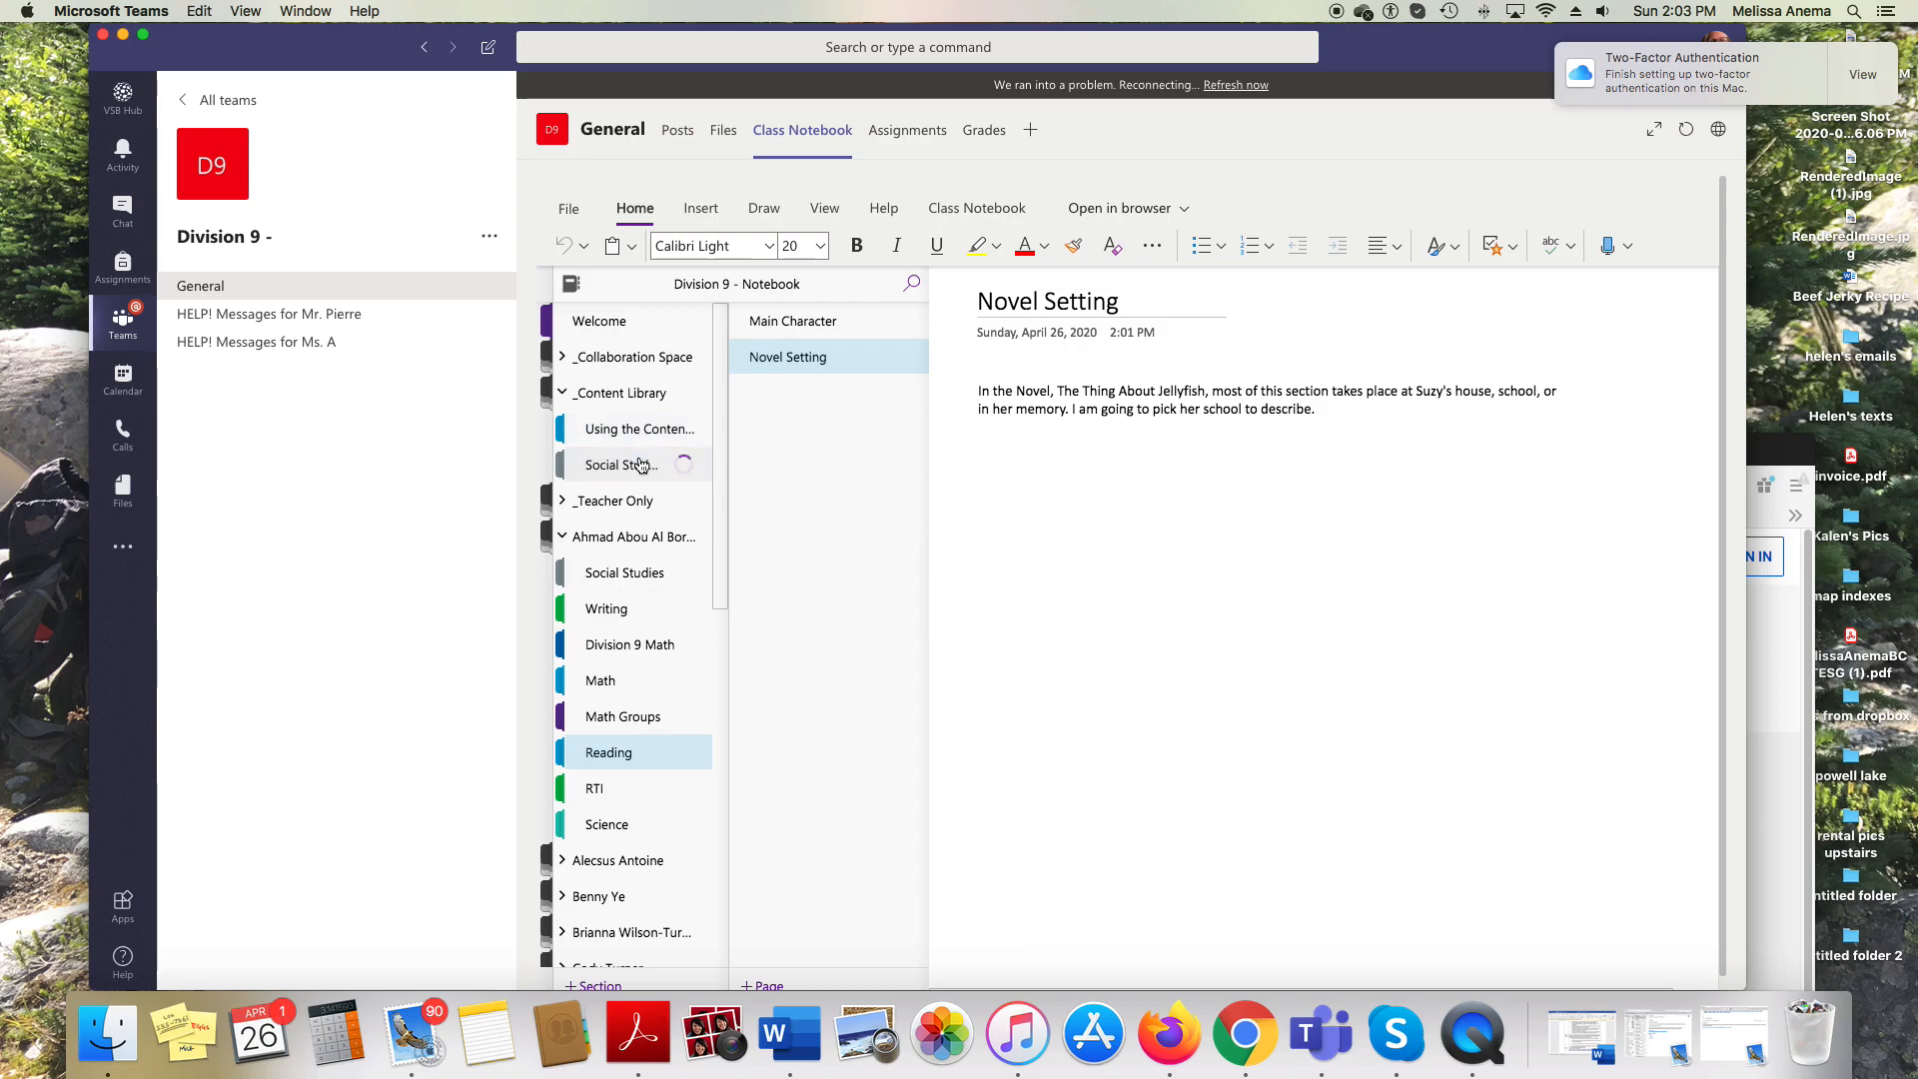